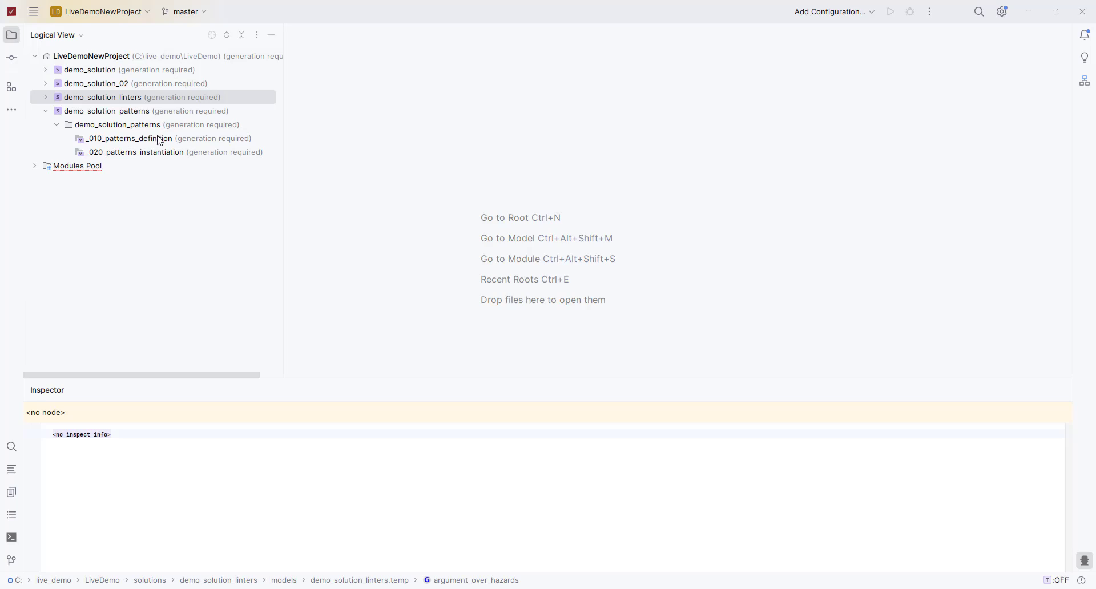
- Create a Patterns Definition root node named "Argument Over Hazards" in the _010_patterns_definition model
left_click(160, 139)
right_click(160, 139)
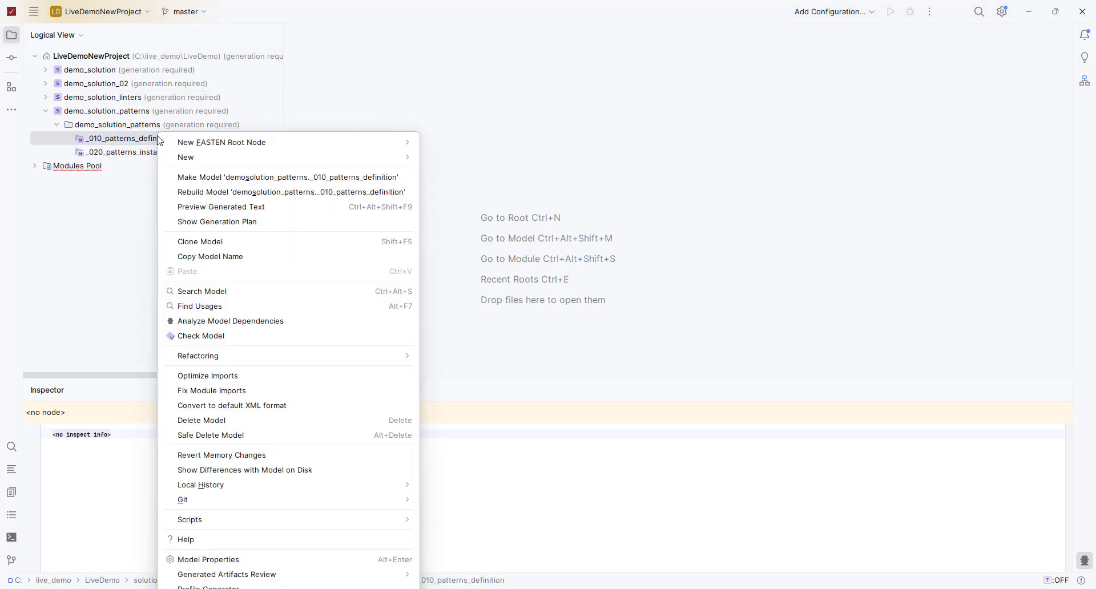
mouse_move(363, 143)
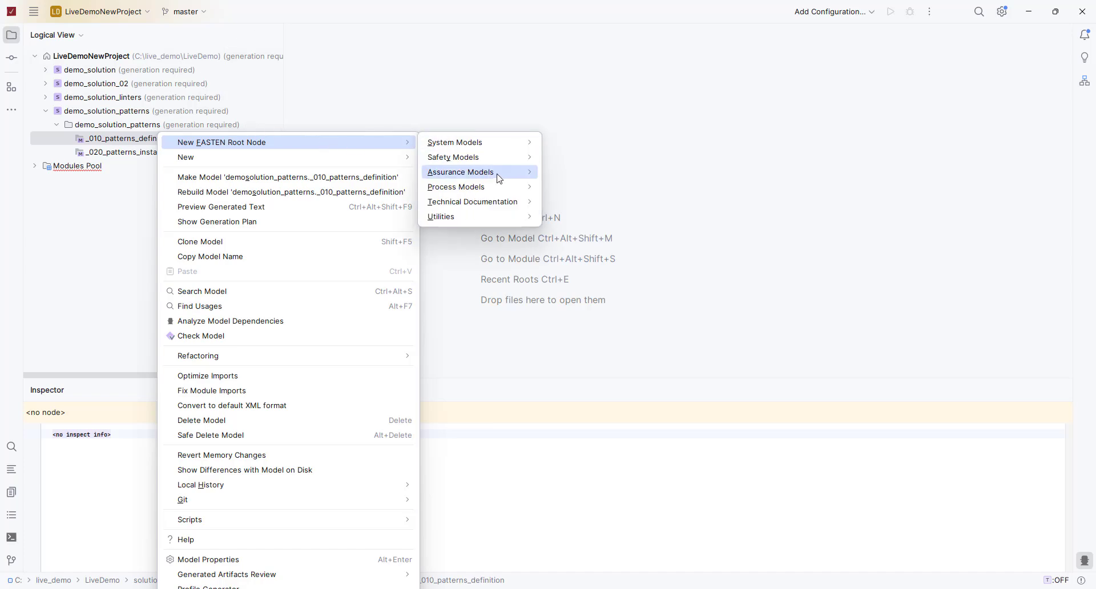
mouse_move(500, 177)
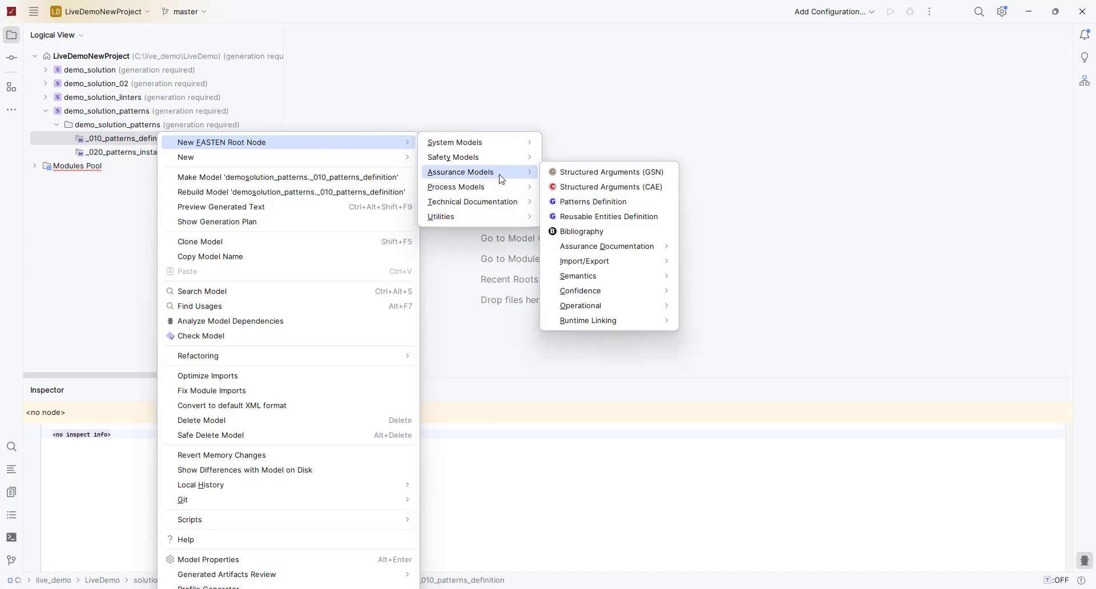
left_click(587, 202)
key("BackSpace")
type("Argument Over Hazards")
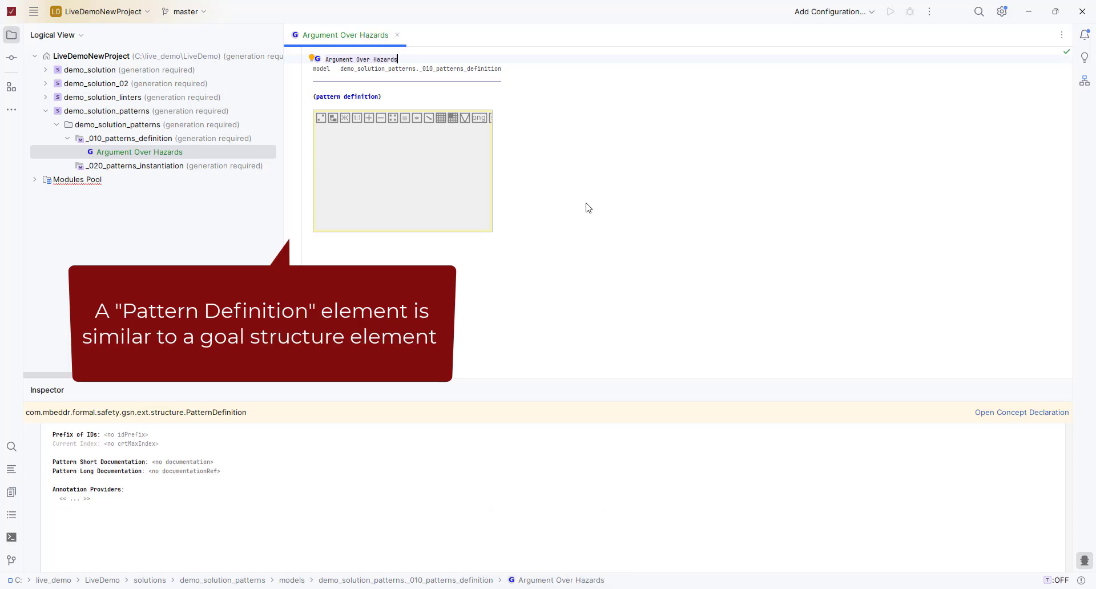
- Add a goal named G01 to the pattern diagram with the description "System {S} is sufficiently safe to operate."
left_click(1084, 81)
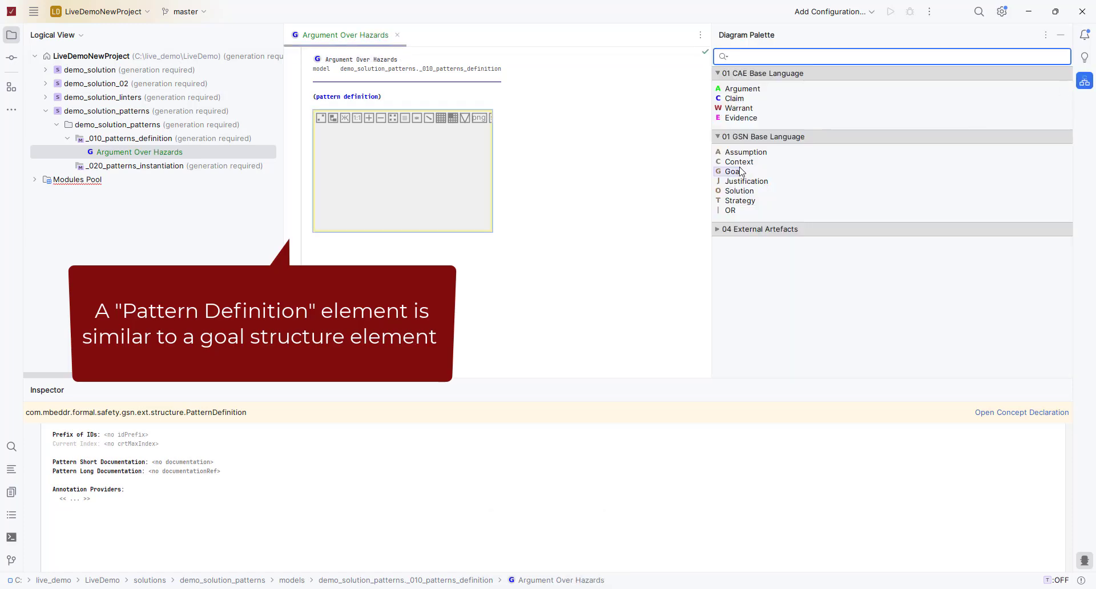
left_click_drag(733, 171, 456, 165)
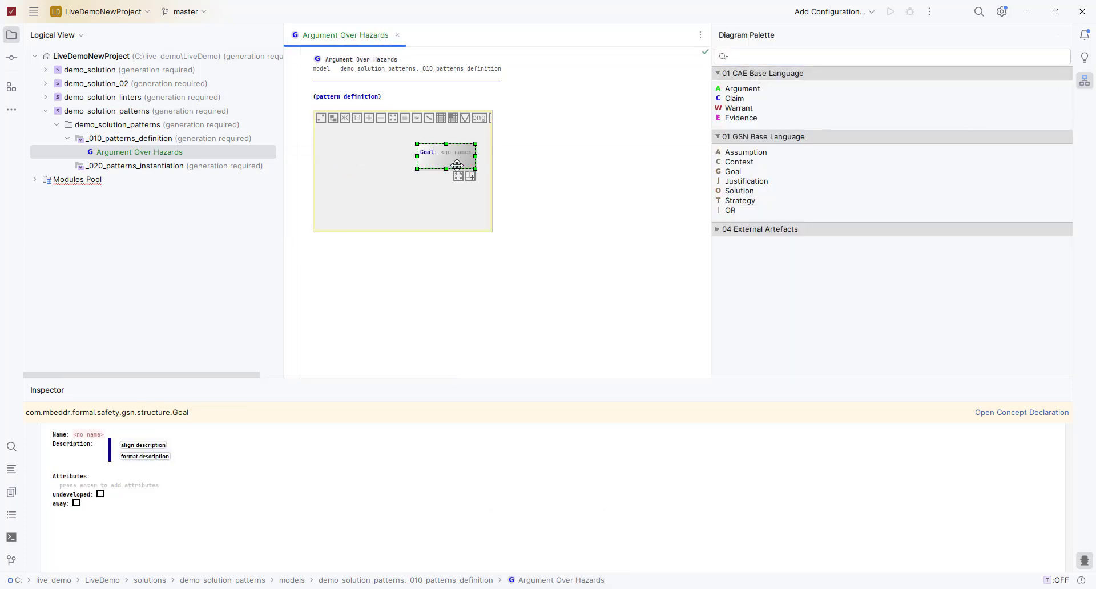
left_click(89, 434)
type("G01")
key("Tab")
type("System {S} is ")
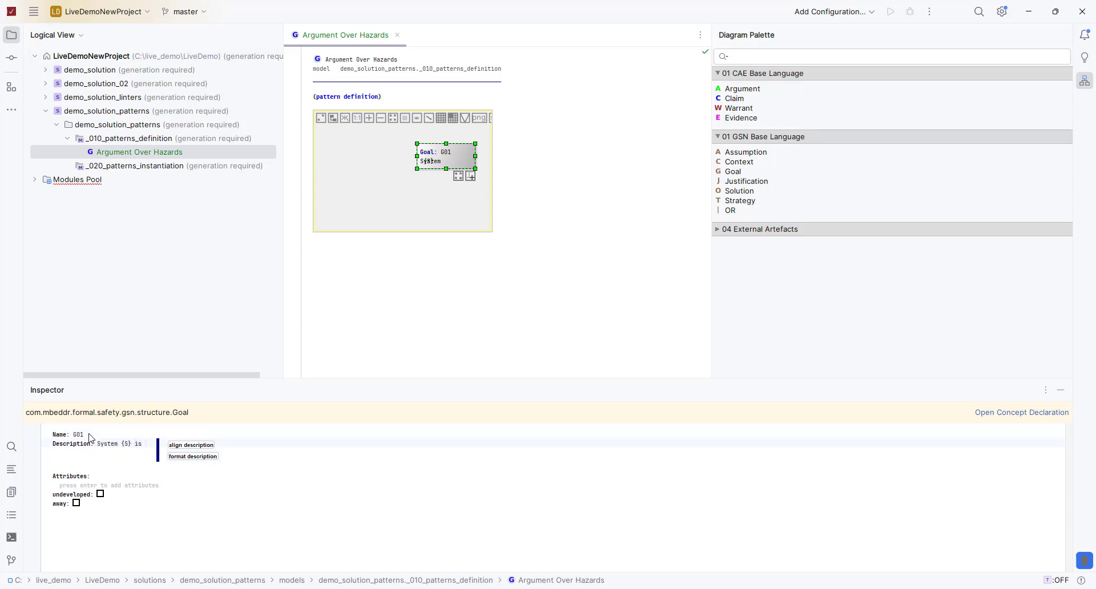
type("sufficiently sa")
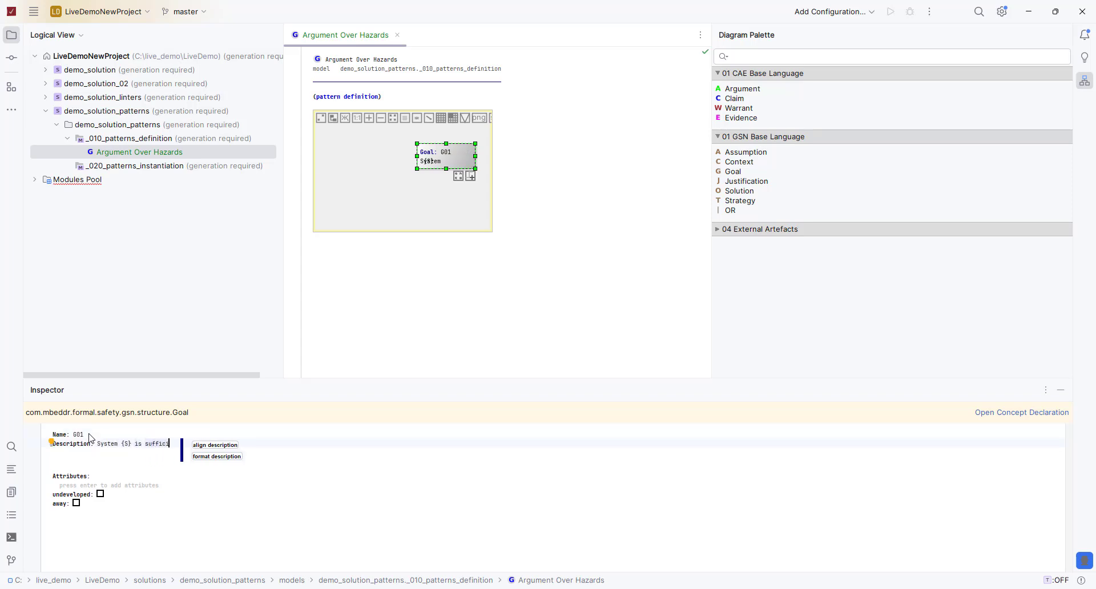
key("Return")
type("fe to operate.")
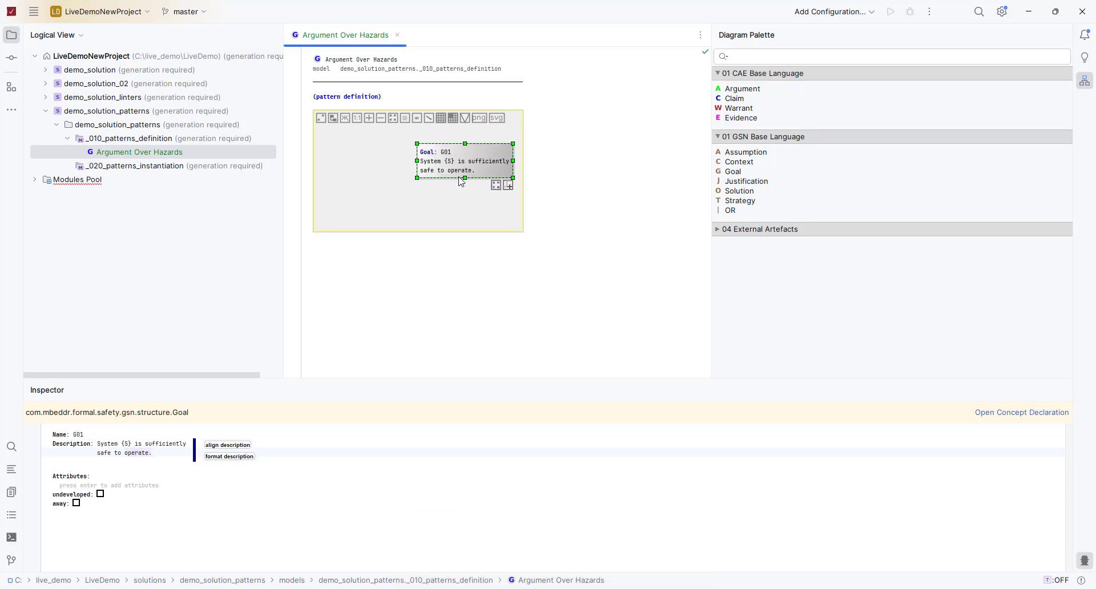
- Insert a template word placeholder reading "System S" at the start of goal G01's description
left_click(129, 444)
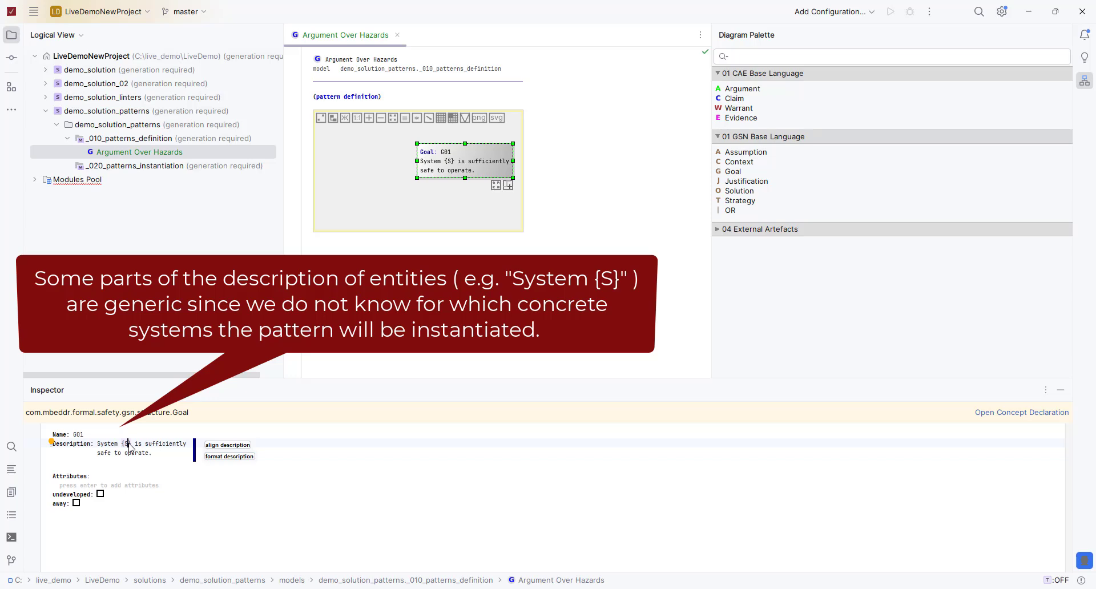
key("Left")
key("Left")
key("Left")
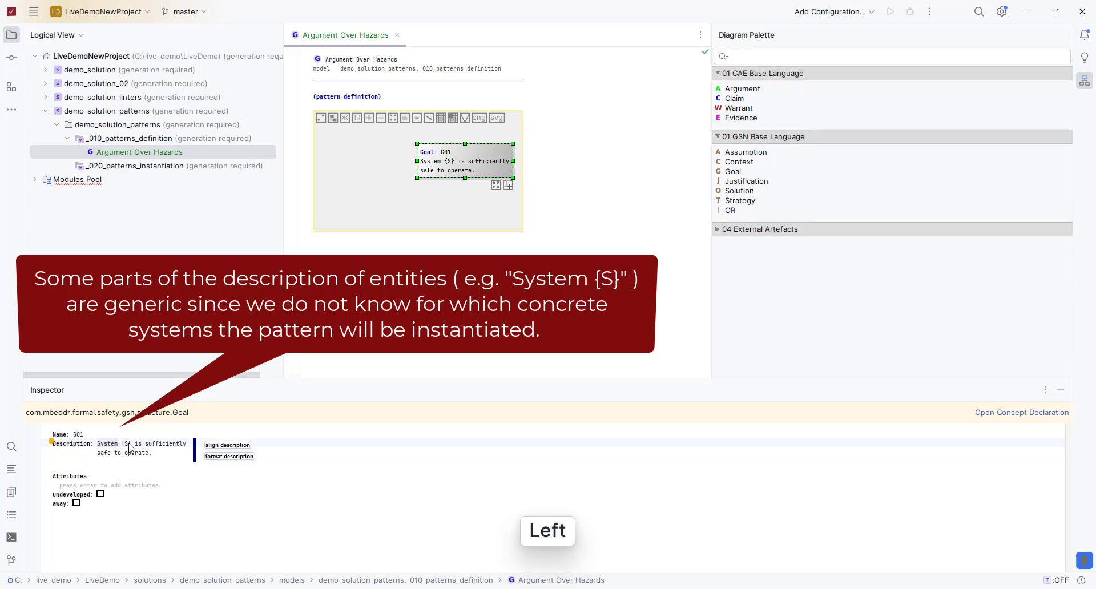
key("Left")
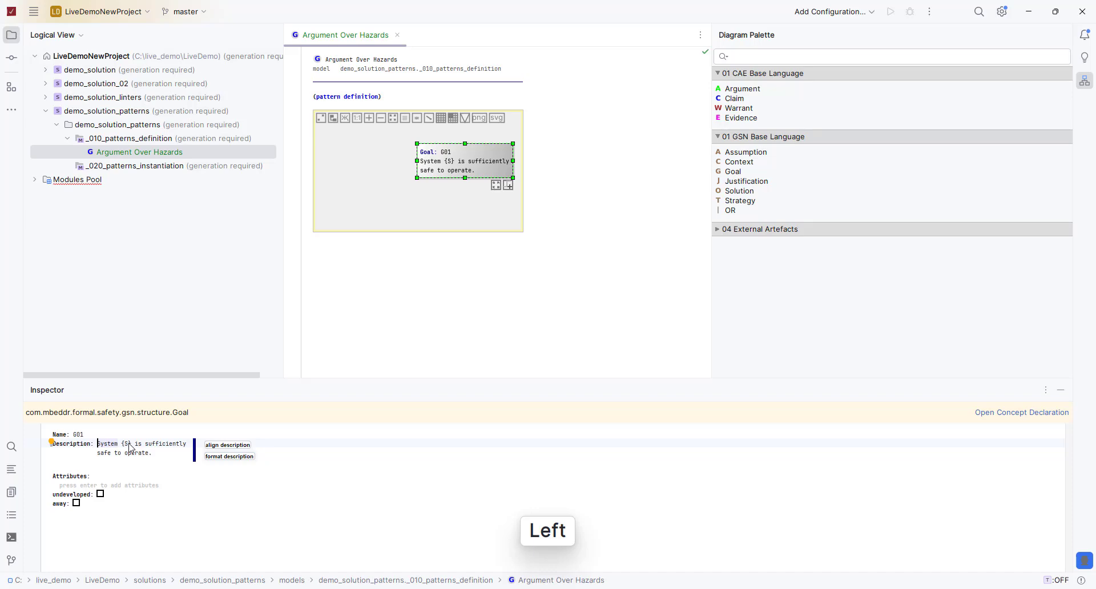
key("ctrl+space")
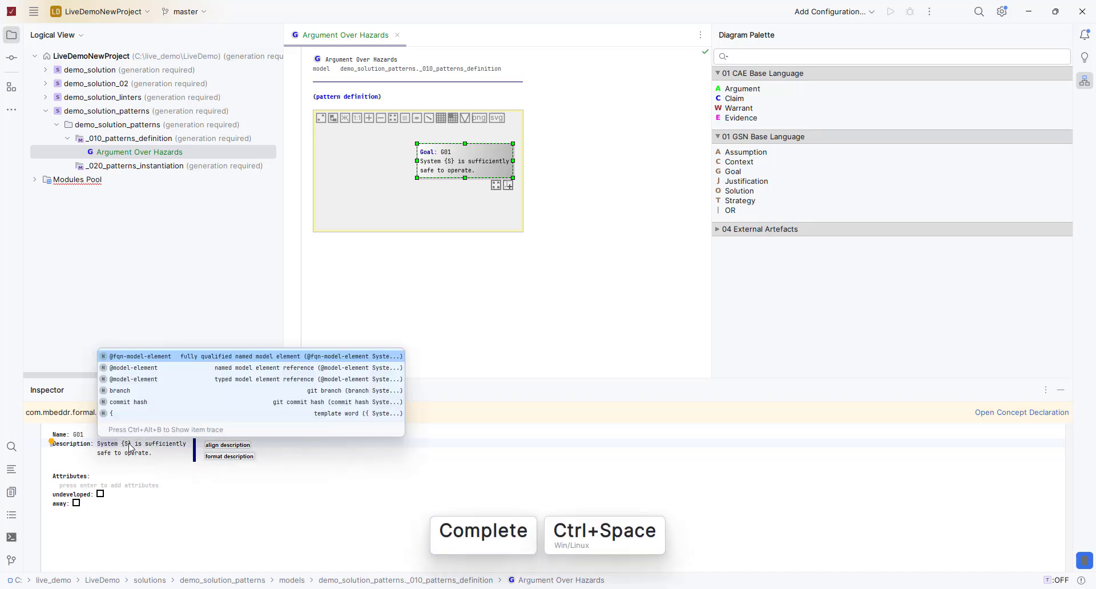
type("{")
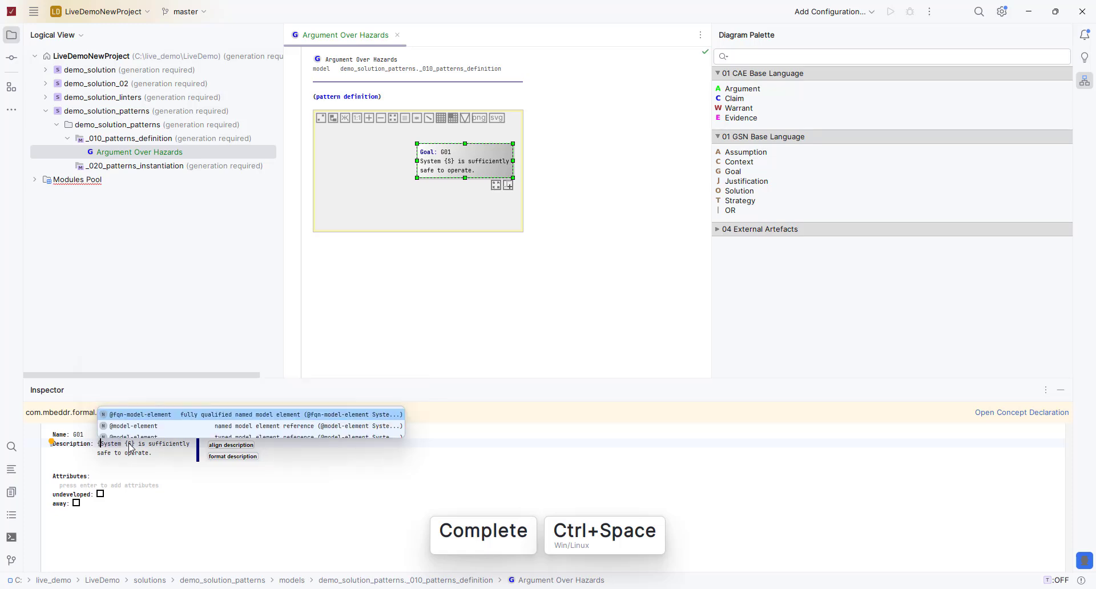
key("Return")
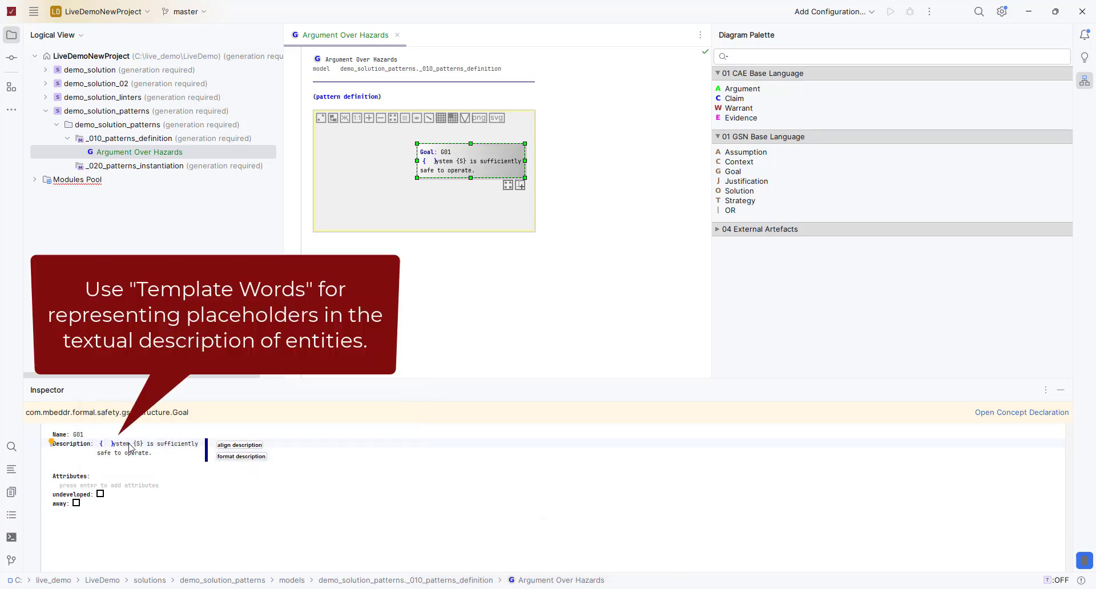
type("System")
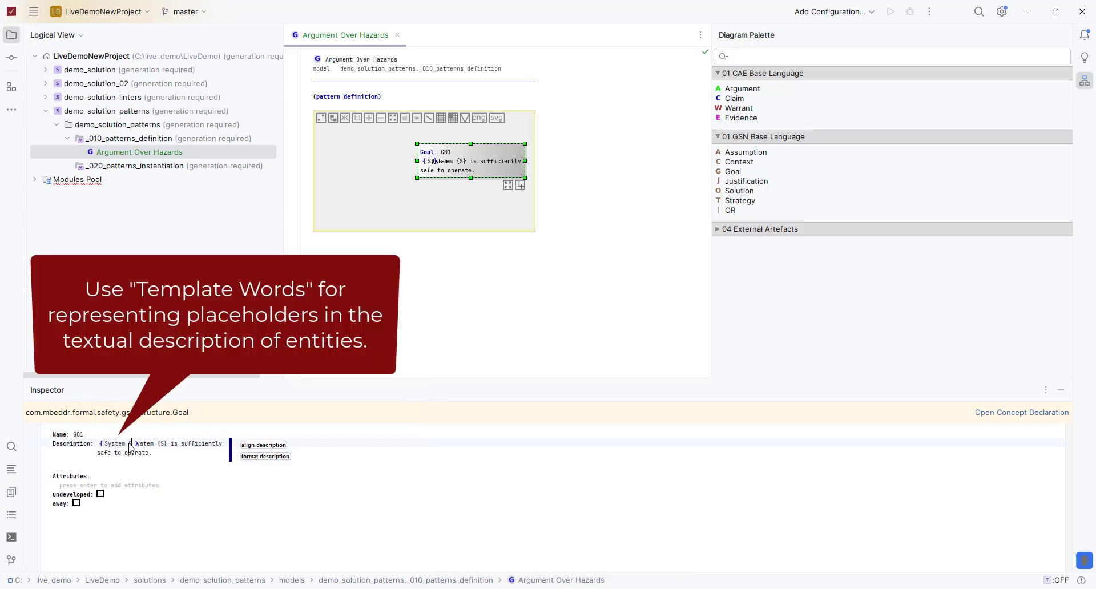
- Delete the leftover plain text "ystem {S}" after the template word in goal G01's description
key("Right")
key("Right")
key("Left")
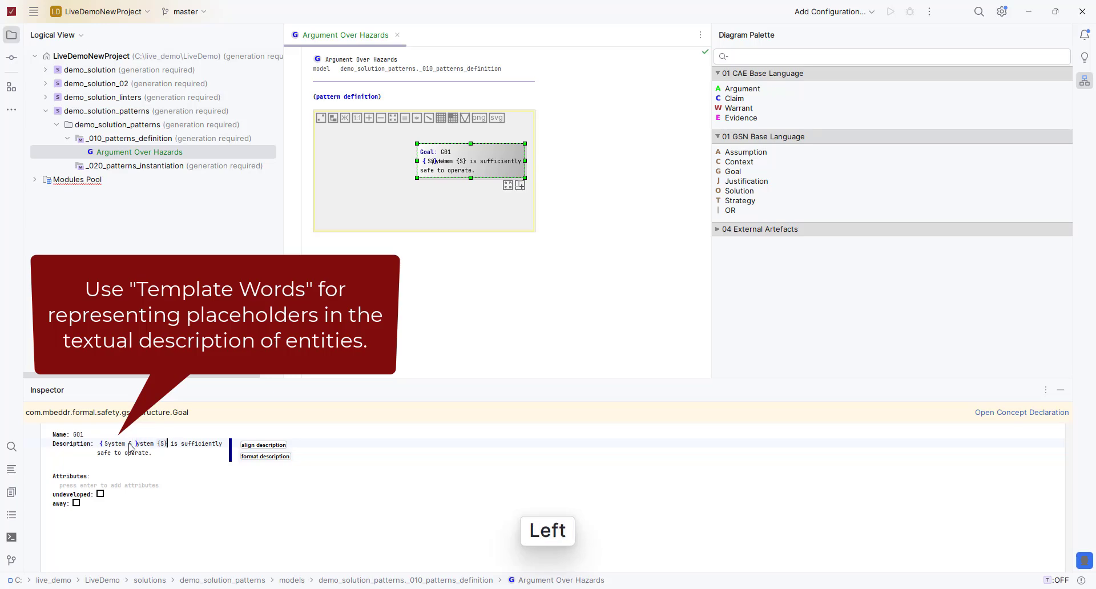
key("BackSpace")
key("BackSpace")
key("BackSpace")
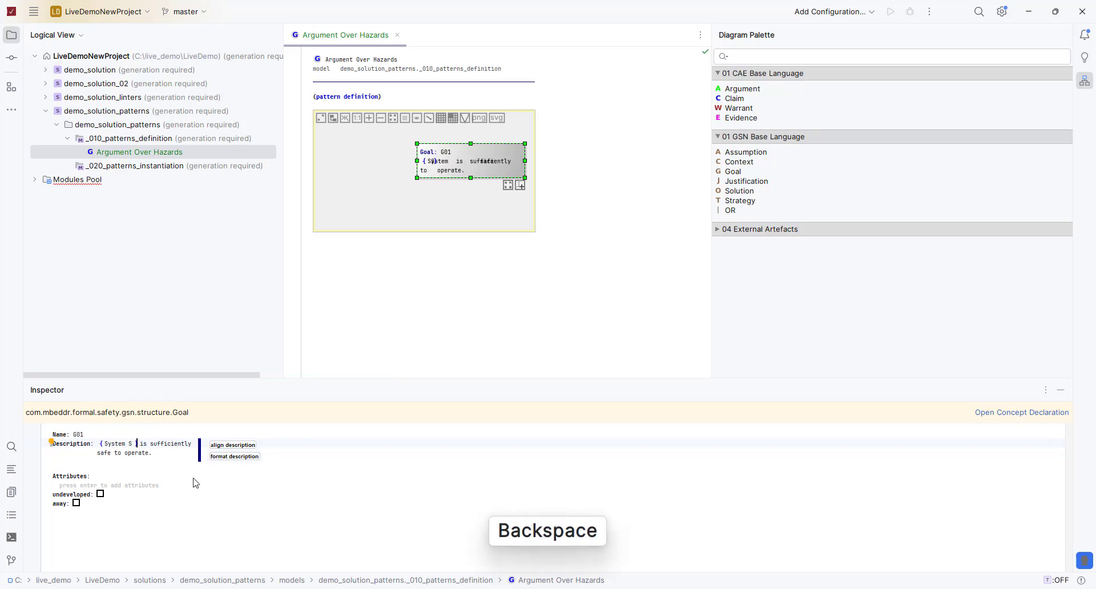
- Remove the extra space inside goal G01's template word and fit the goal box to its text
left_click(507, 191)
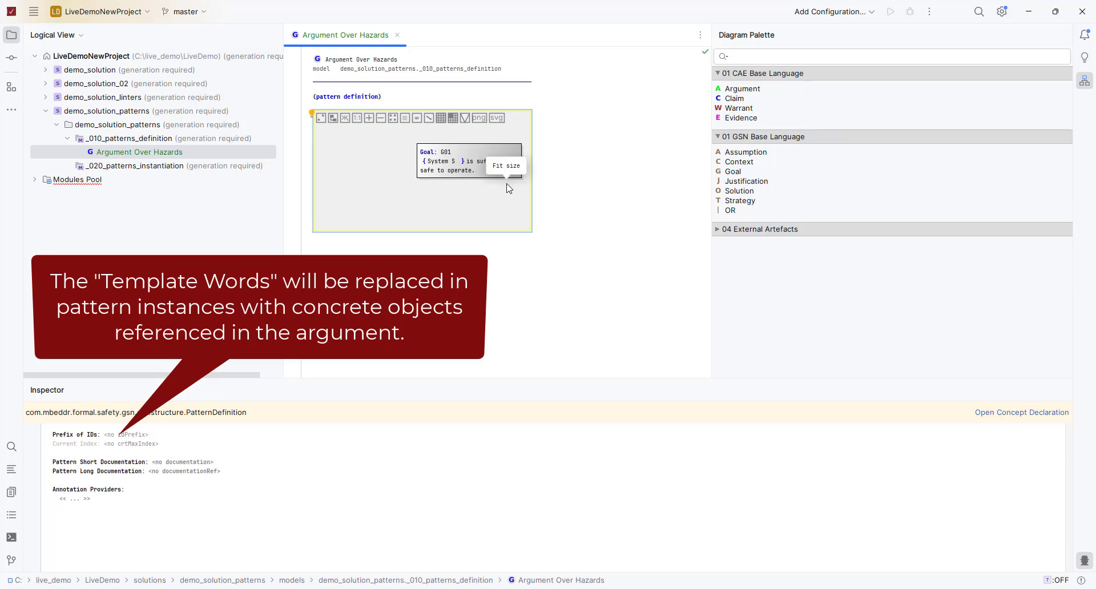
left_click(497, 167)
left_click(137, 445)
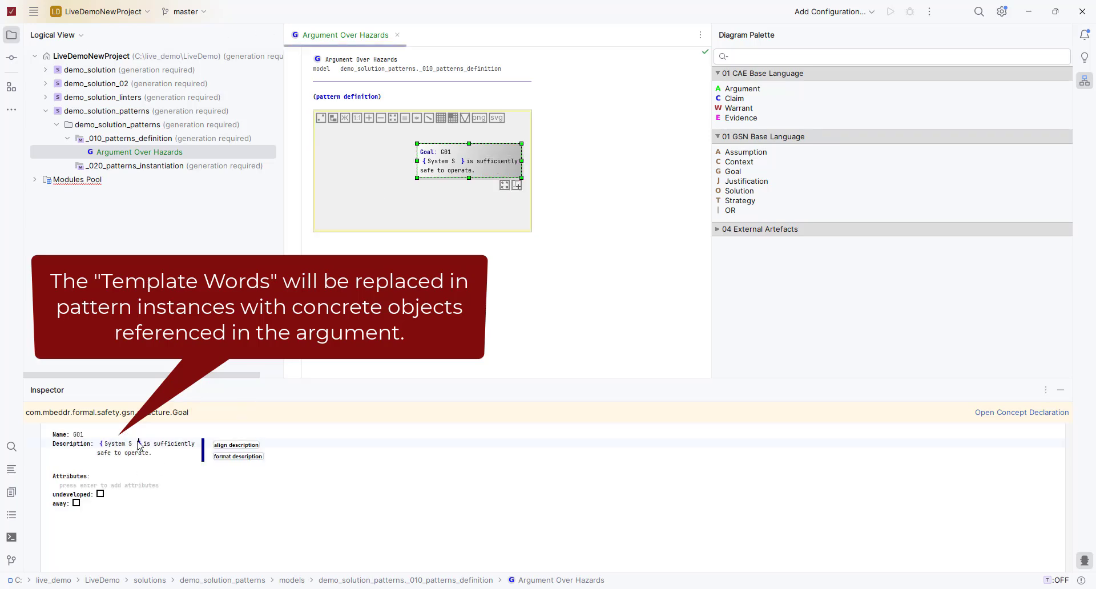
key("Left")
key("BackSpace")
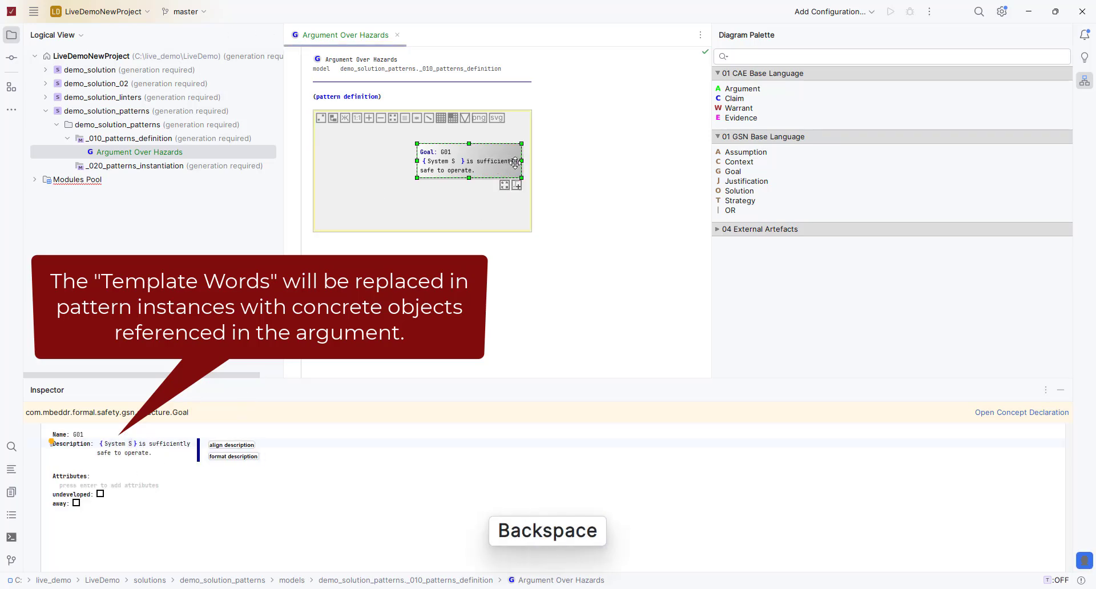
left_click(506, 185)
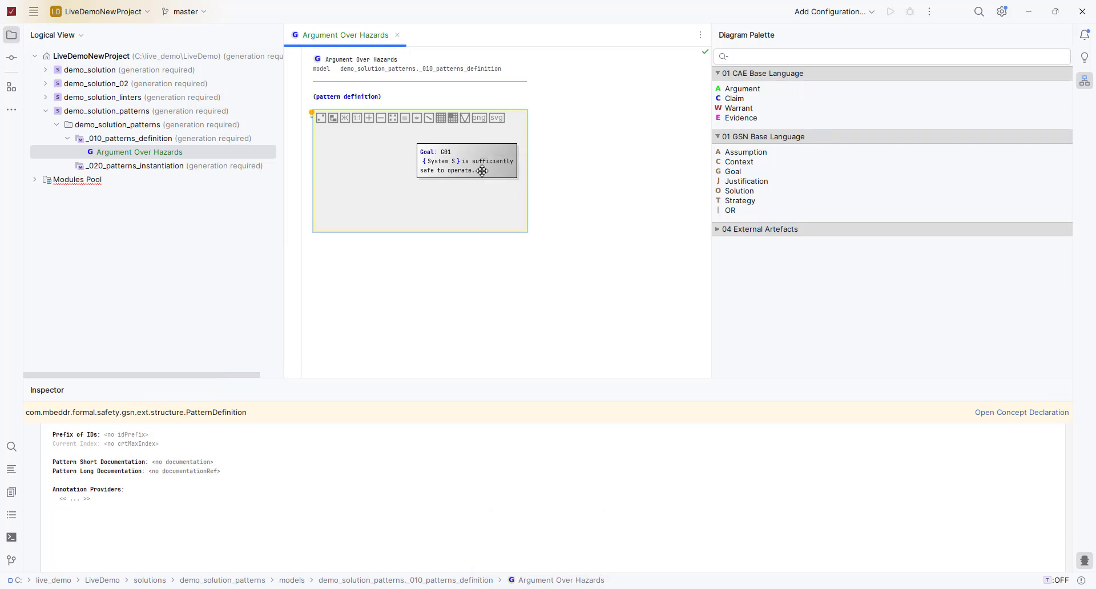
- Add strategy St01 below goal G01, described as "Argument over hazards.", fit its size, and connect G01 to it
left_click_drag(738, 201, 457, 235)
left_click(88, 436)
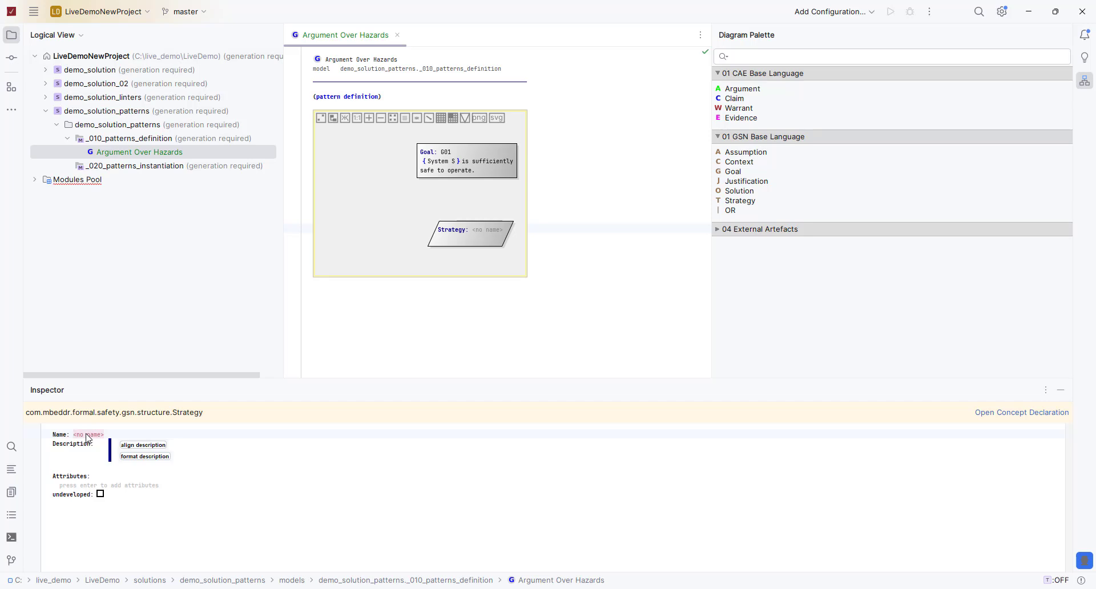
type("St")
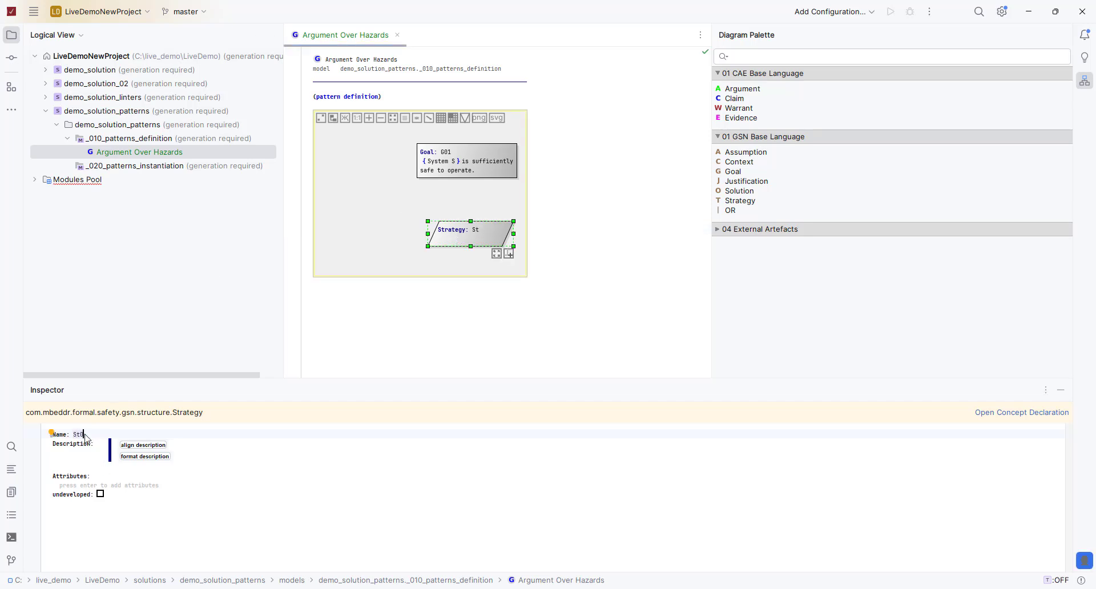
type("01")
key("Tab")
type("Argument over")
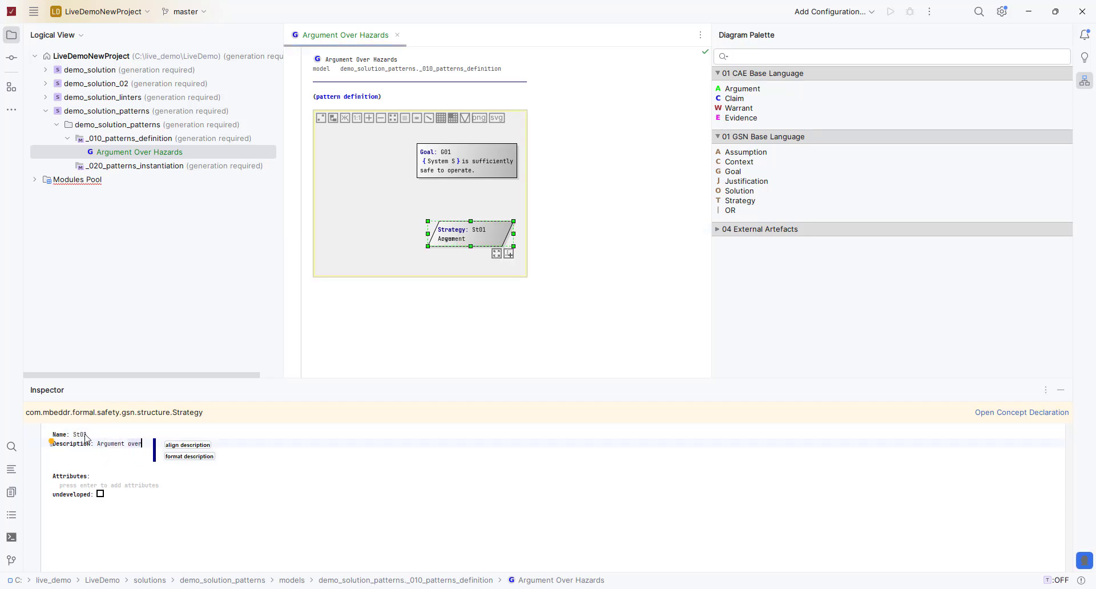
type(" hazards.")
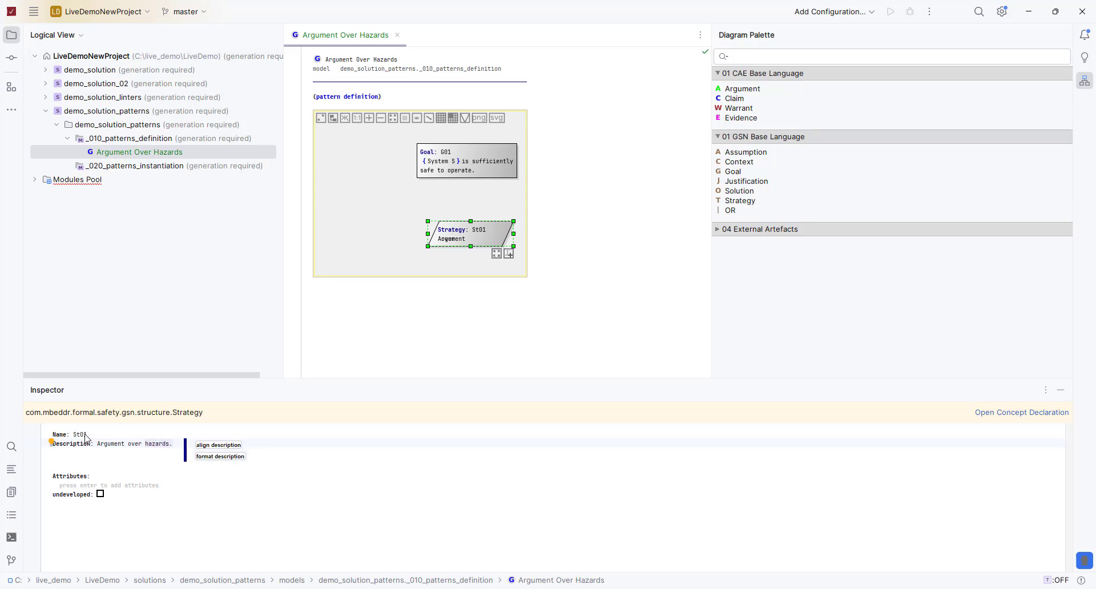
left_click(496, 255)
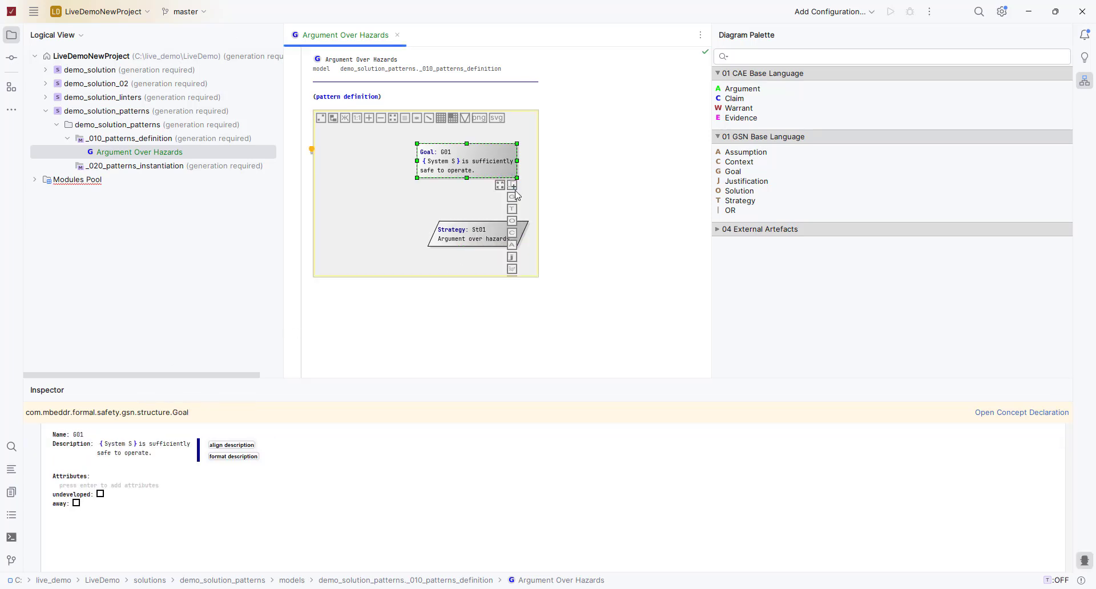
left_click_drag(491, 217, 480, 231)
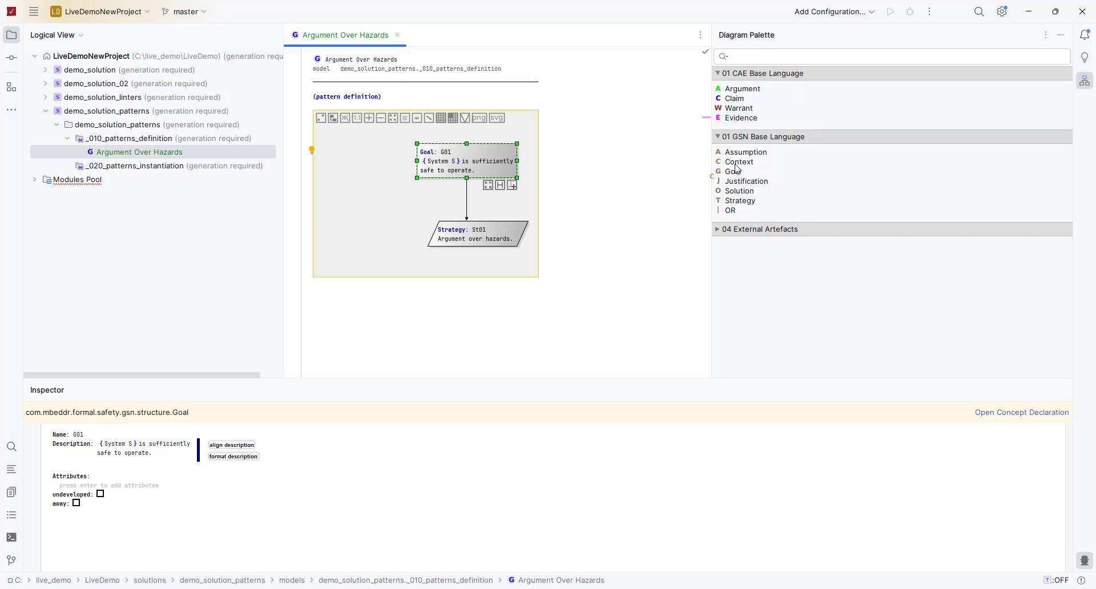
- Add a context element named C01 beside strategy St01 with the description "List of hazards."
left_click_drag(733, 171, 342, 226)
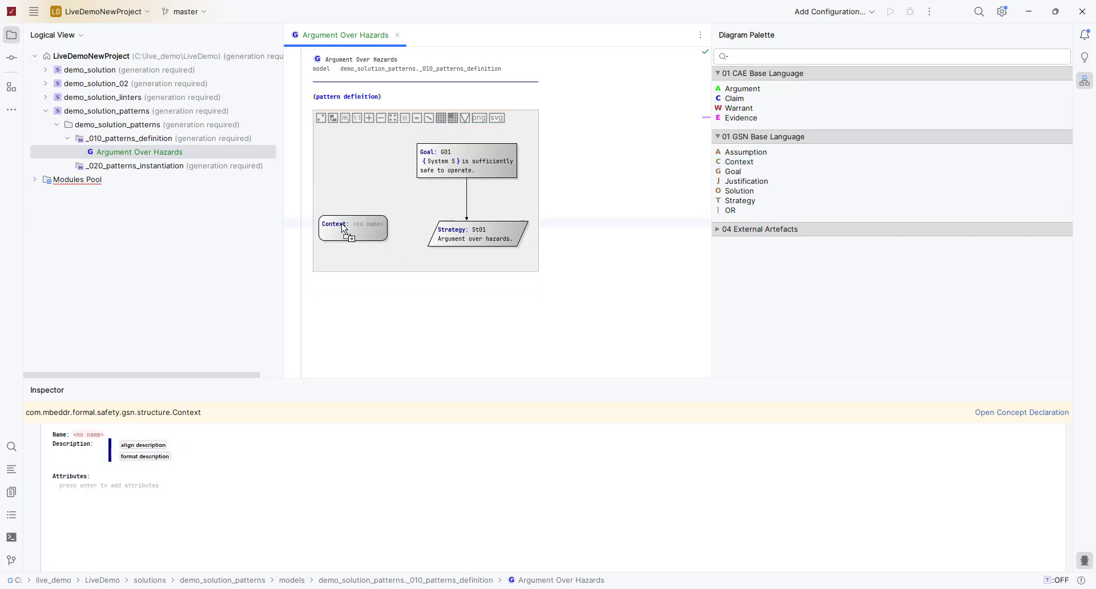
left_click(83, 437)
type("C01")
key("Tab")
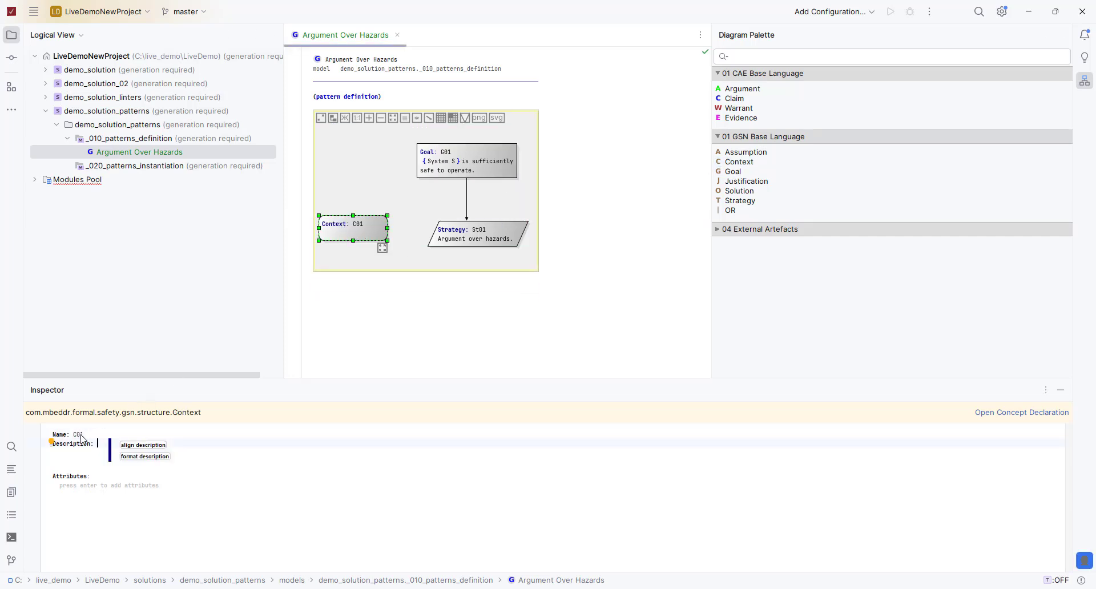
type("List")
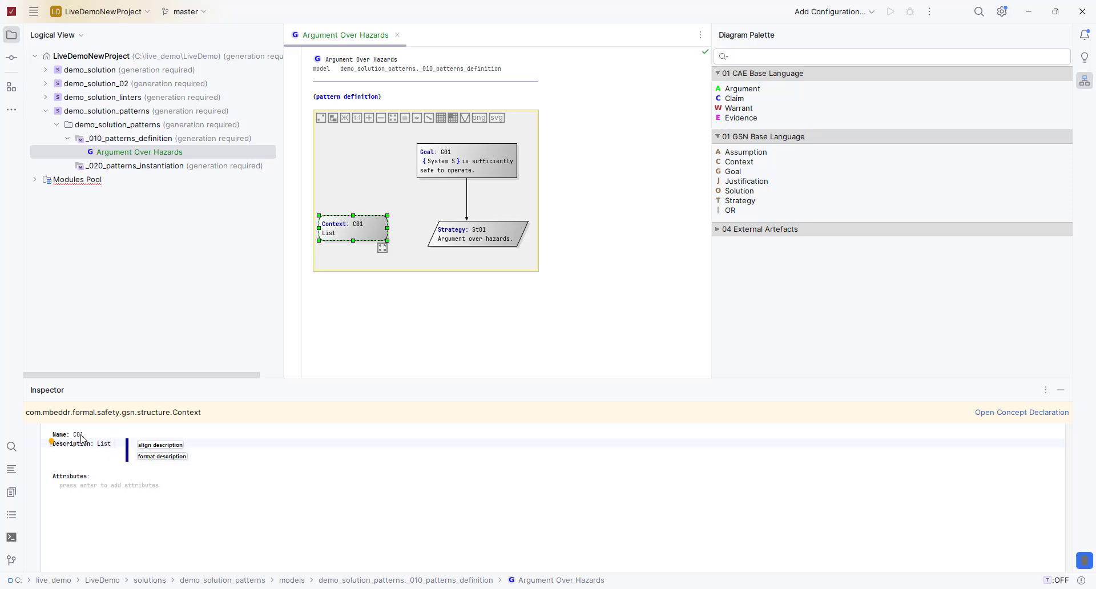
type(" of hazards.")
- Enlarge the diagram to fill the editor and connect strategy St01 to context C01
left_click(451, 240)
left_click(321, 117)
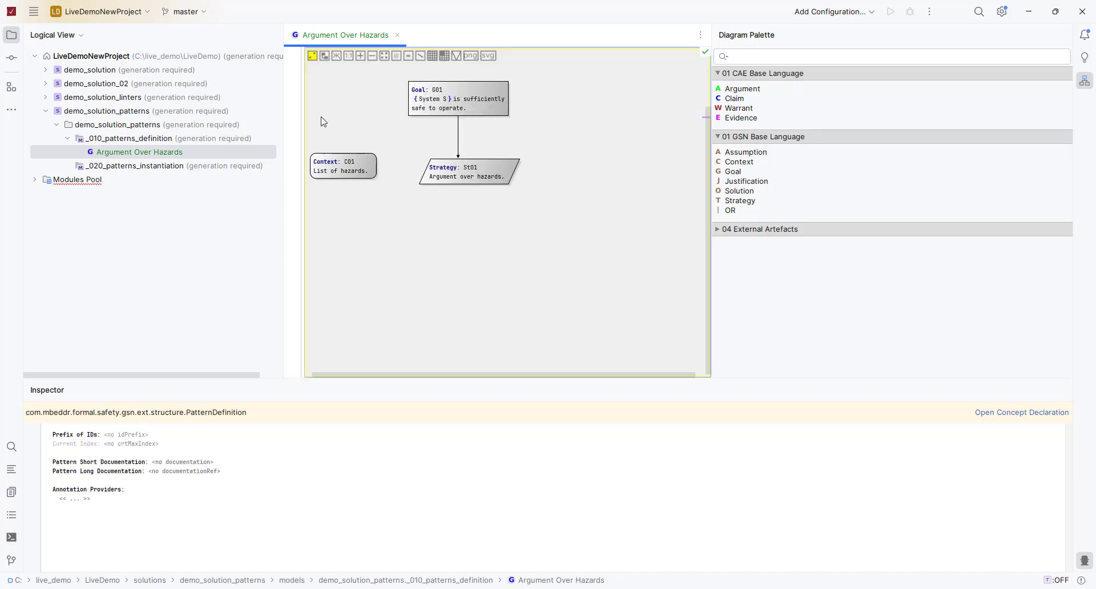
left_click(512, 167)
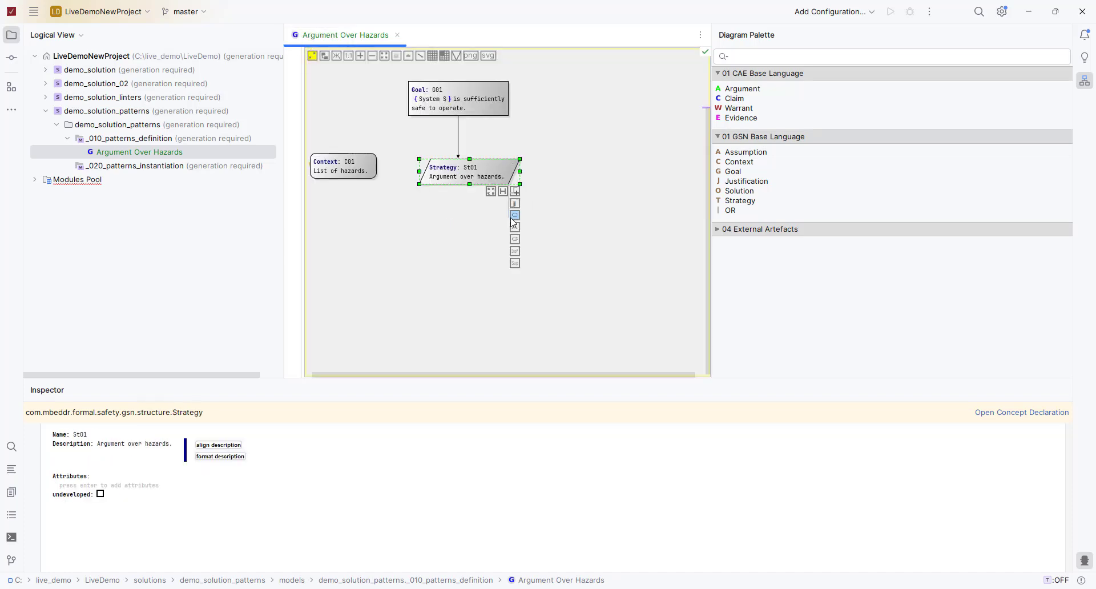
left_click_drag(513, 219, 367, 170)
left_click(396, 292)
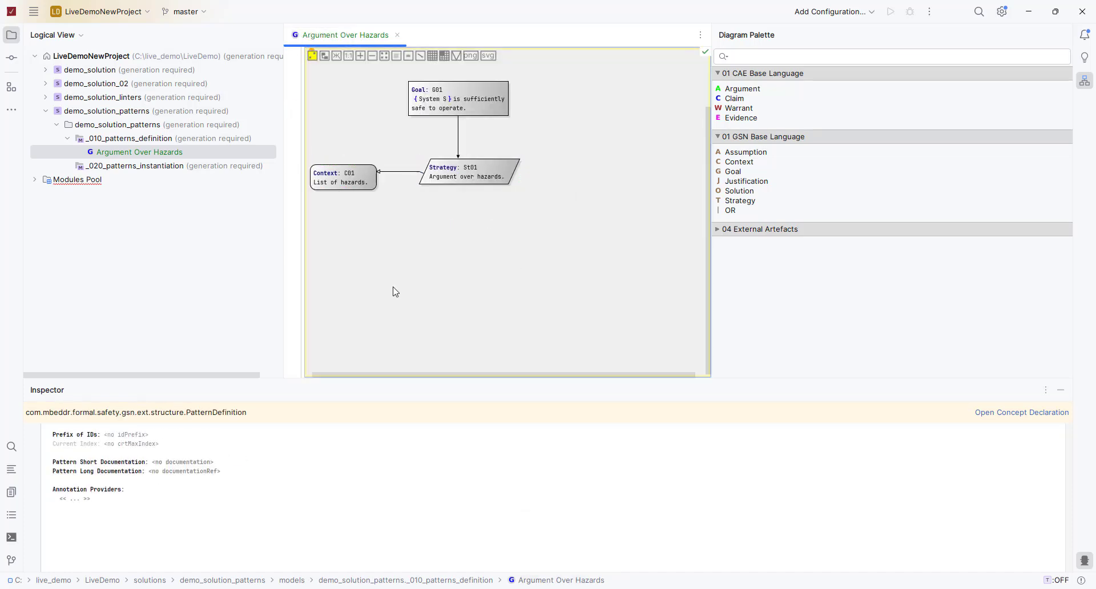
- Add a goal element named GHaz_i below strategy St01
left_click_drag(735, 171, 458, 259)
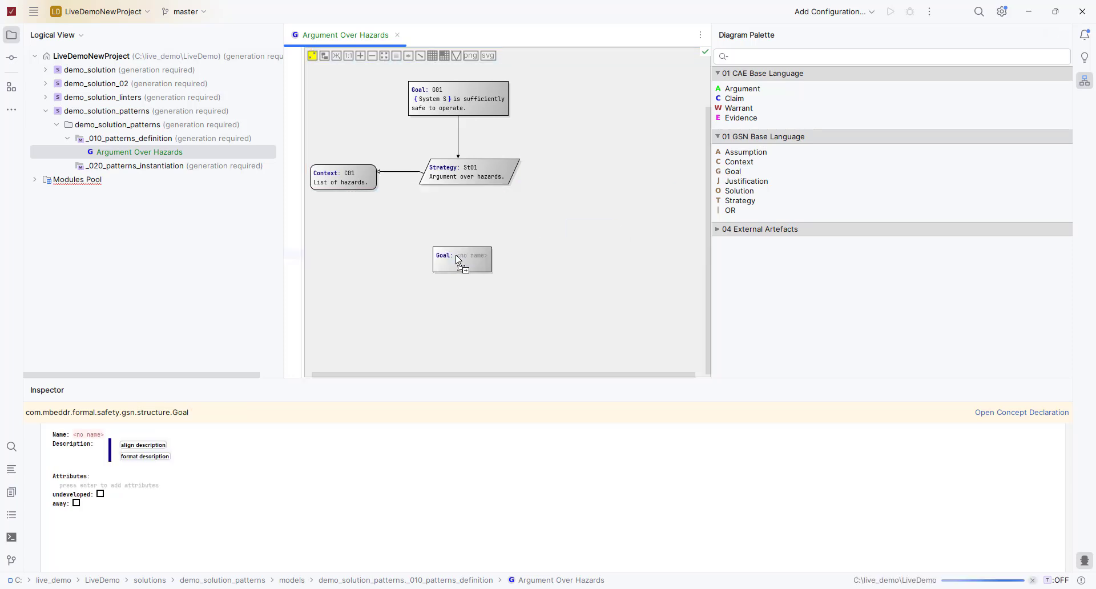
left_click(84, 436)
type("H")
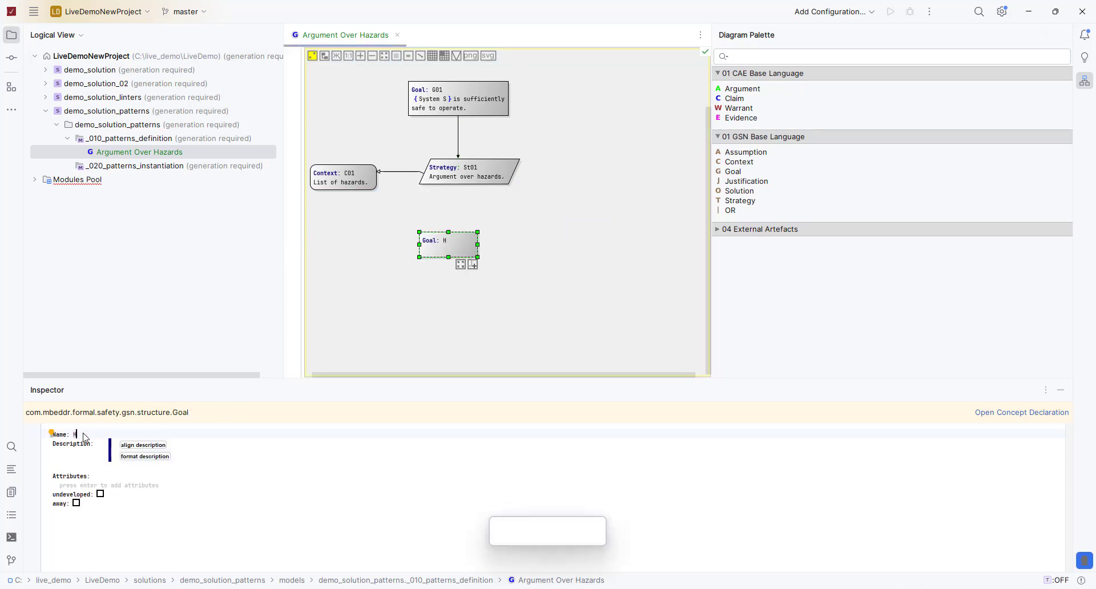
key("BackSpace")
type("GHaz_i")
key("Down")
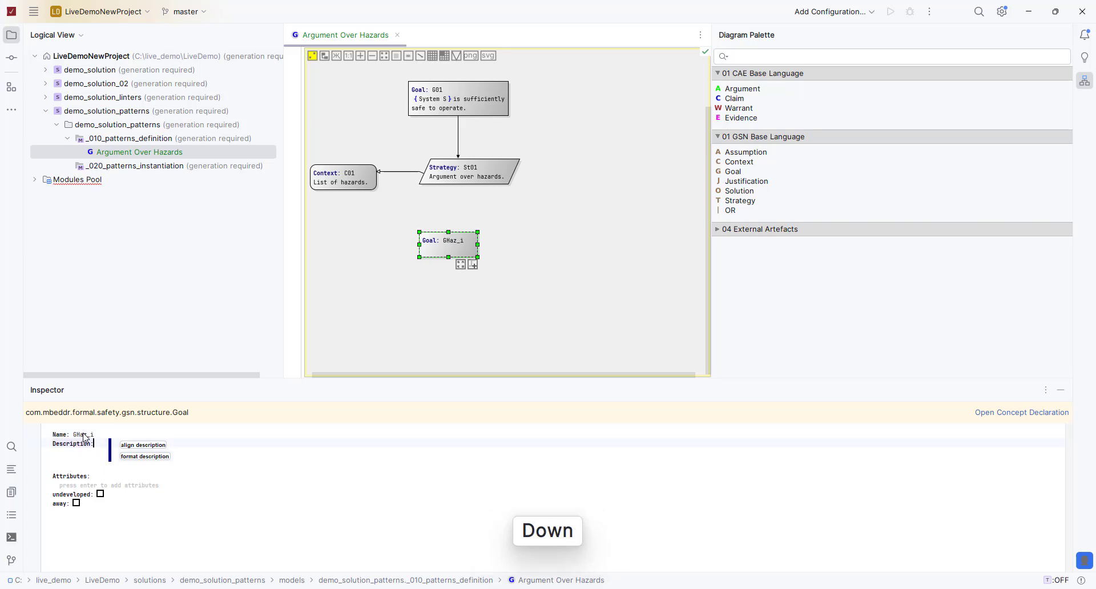
- Describe goal GHaz_i as "{Haz_i} has been addressed." with Haz_i as a template word, fit its size and align it under St01
key("ctrl+space")
key("Return")
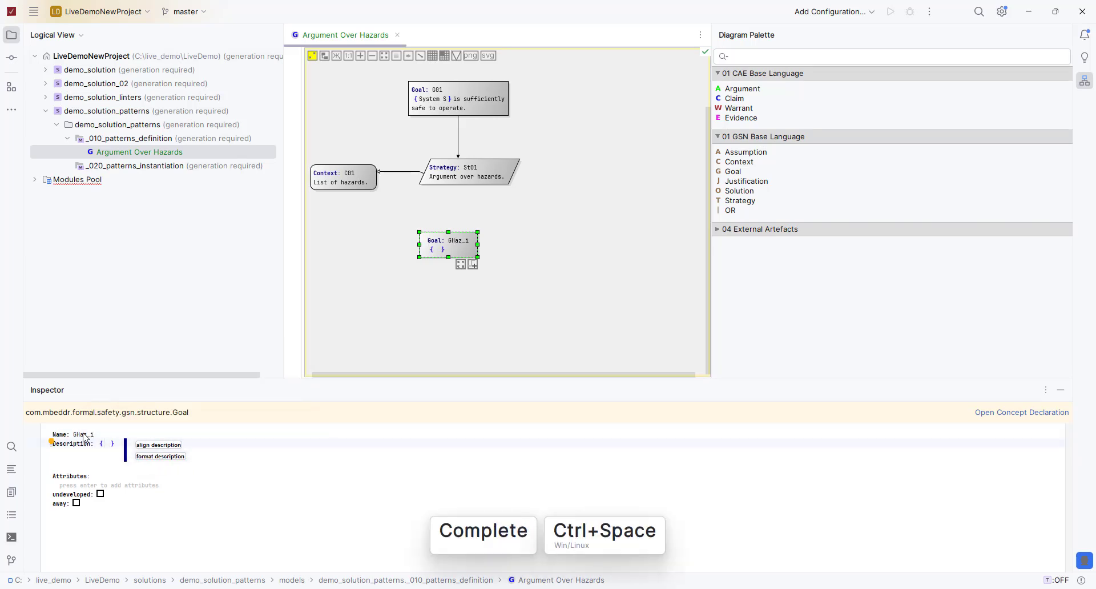
type("Haz_i")
key("Right")
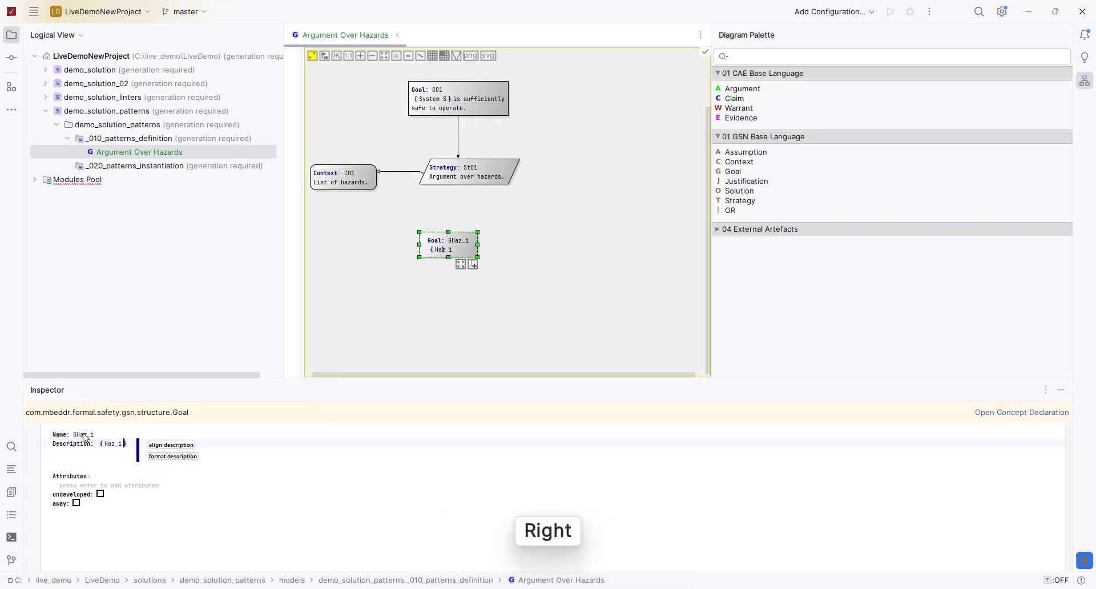
key("BackSpace")
type("has been")
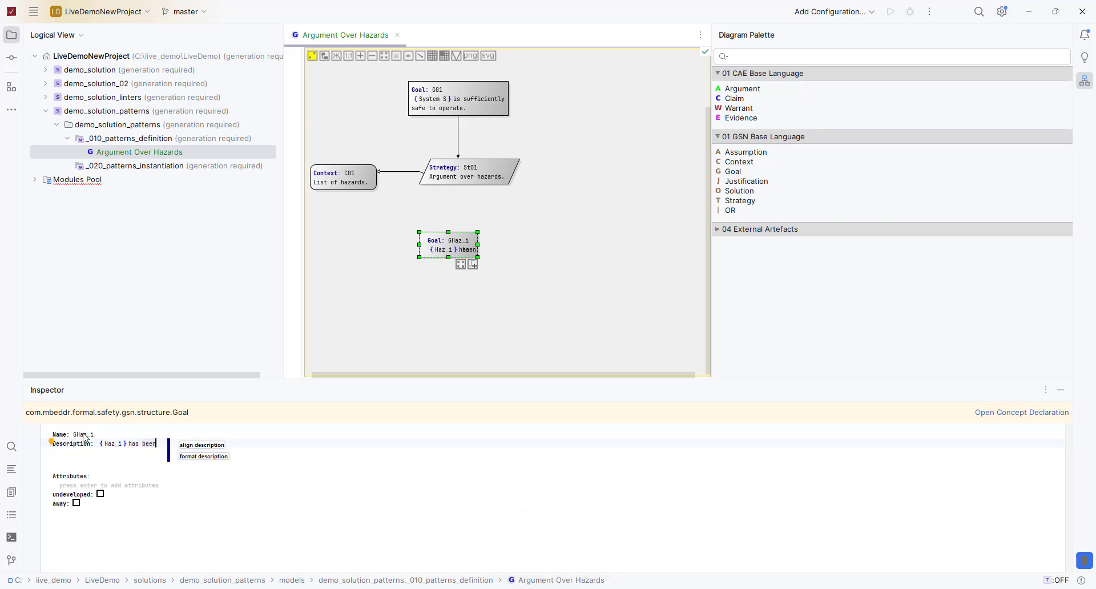
key("Return")
type("addressed.")
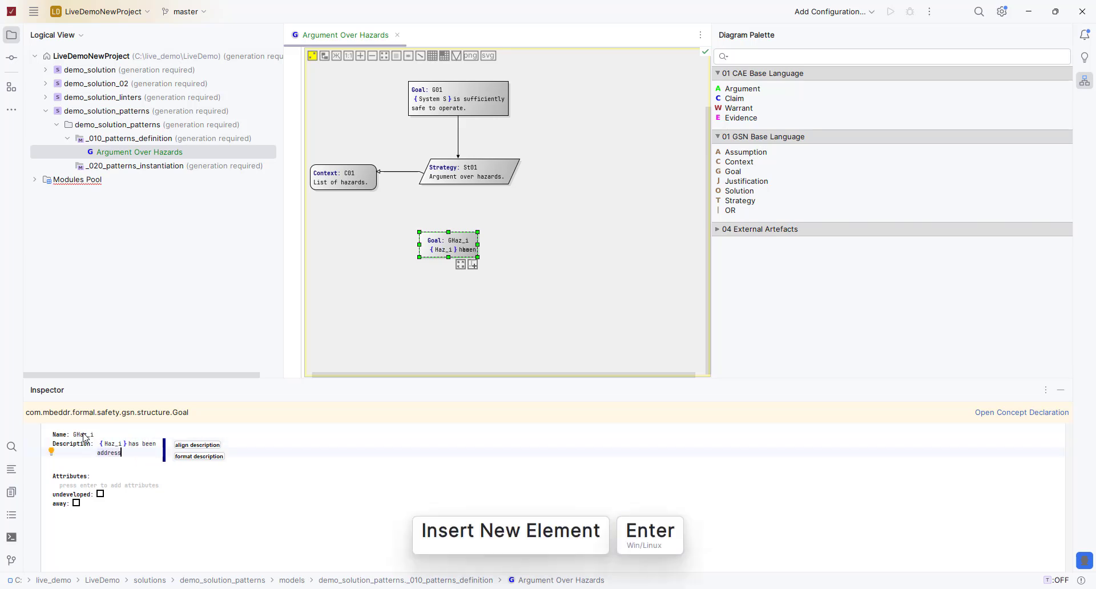
left_click(461, 265)
left_click_drag(473, 254, 491, 254)
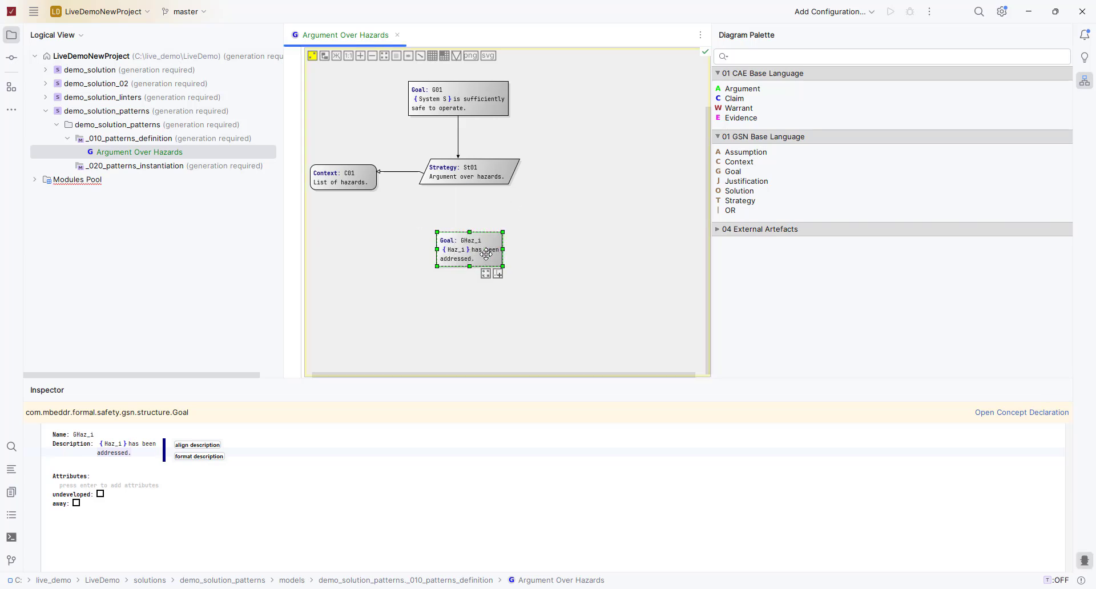
- Connect strategy St01 to goal GHaz_i with a supportedBy pattern connection and inspect the connection's cardinality
left_click(499, 178)
mouse_move(512, 192)
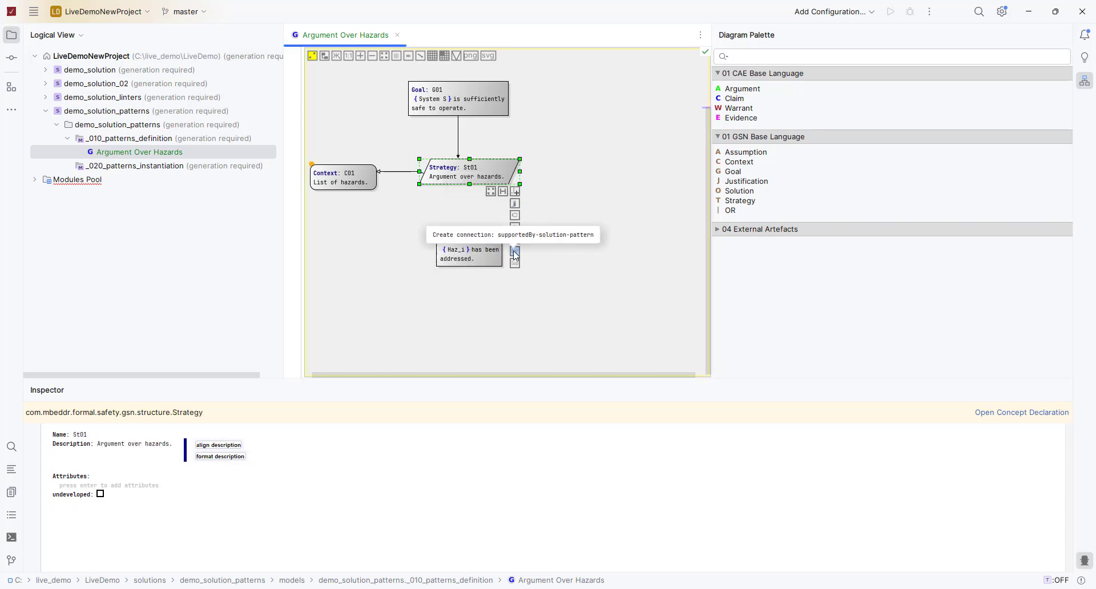
left_click_drag(514, 251, 491, 201)
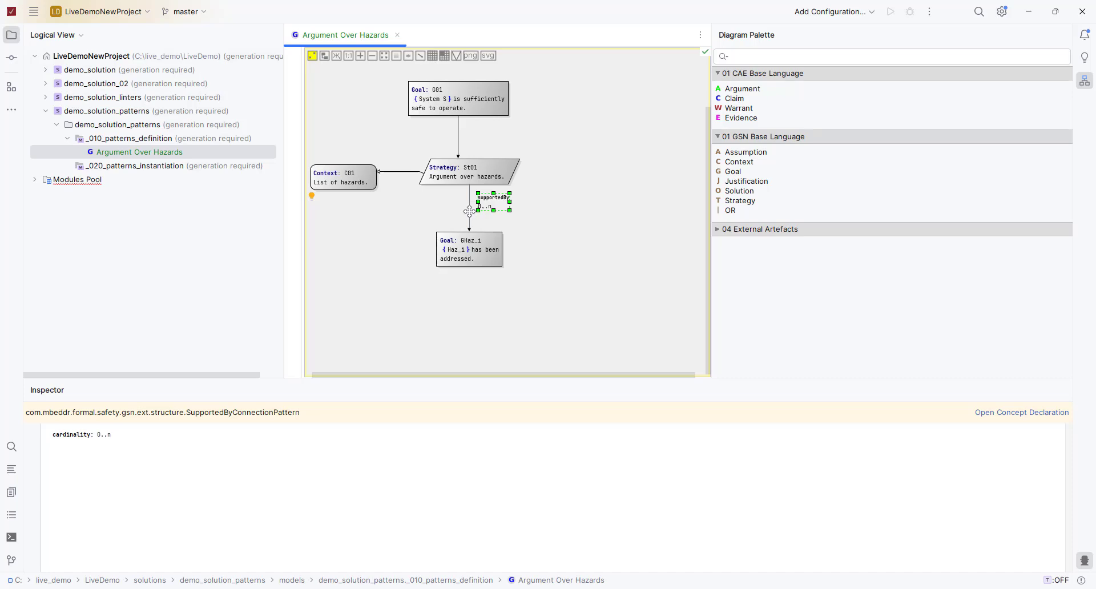
left_click(469, 212)
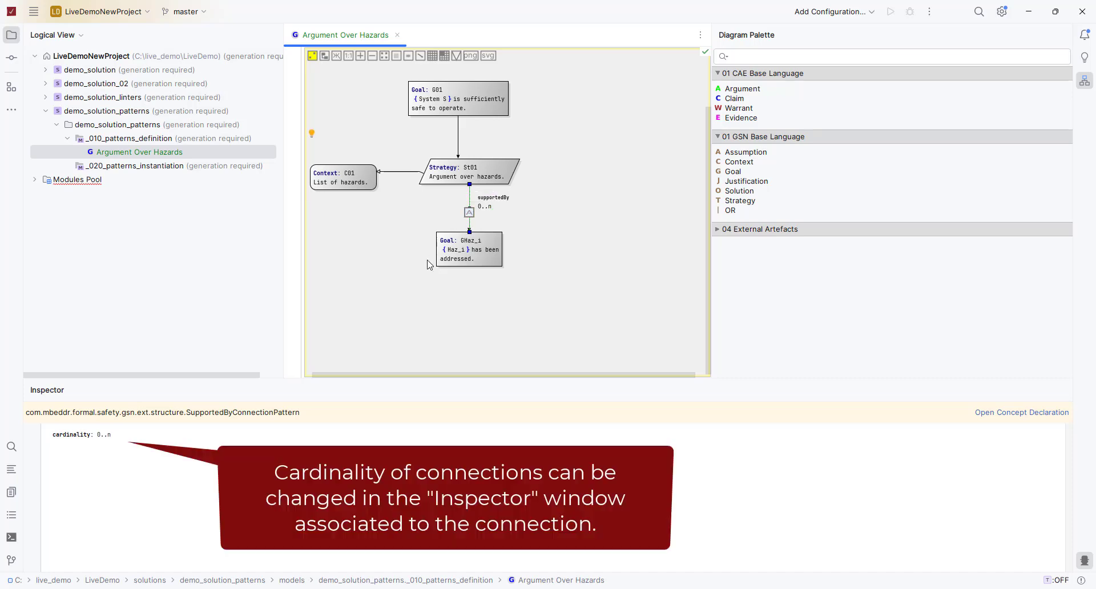
left_click(558, 229)
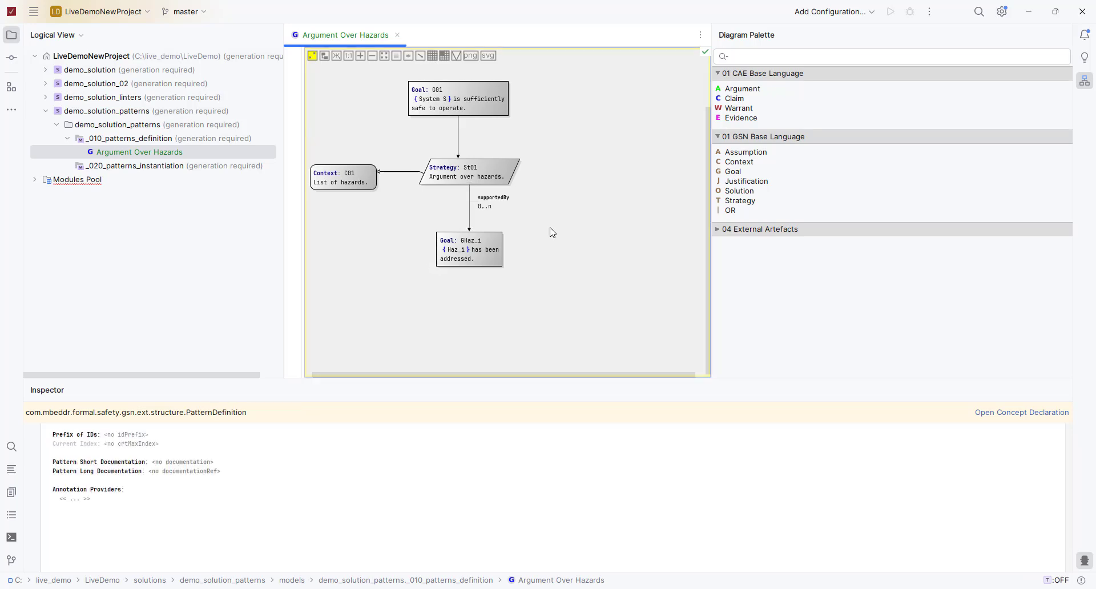
- Add an explanation note to the connection between St01 and GHaz_i and place it beside the connection
left_click(469, 214)
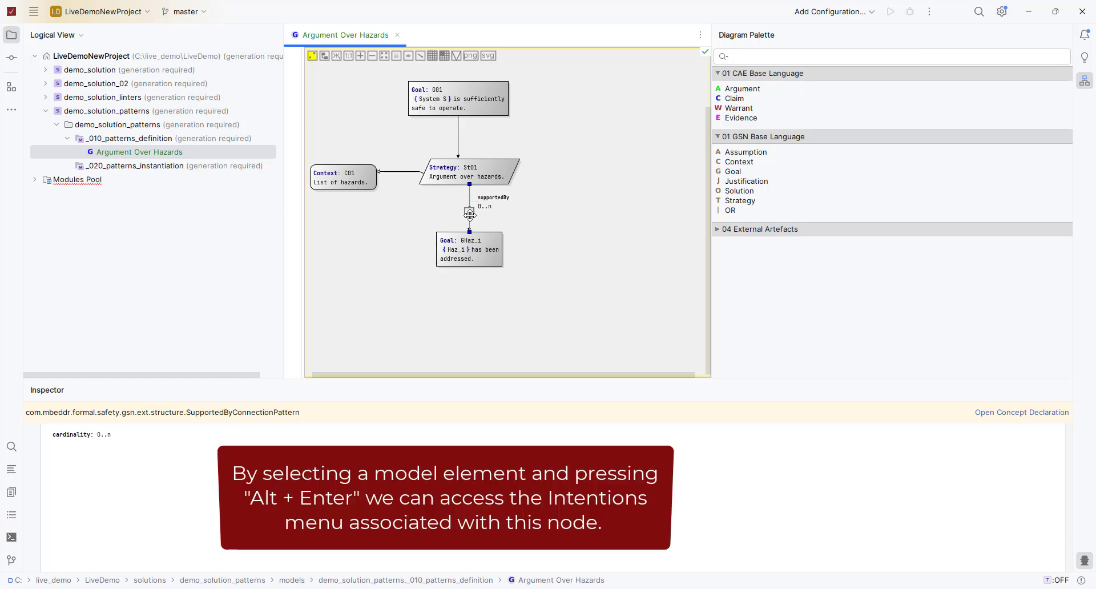
key("alt+Return")
key("alt+Return")
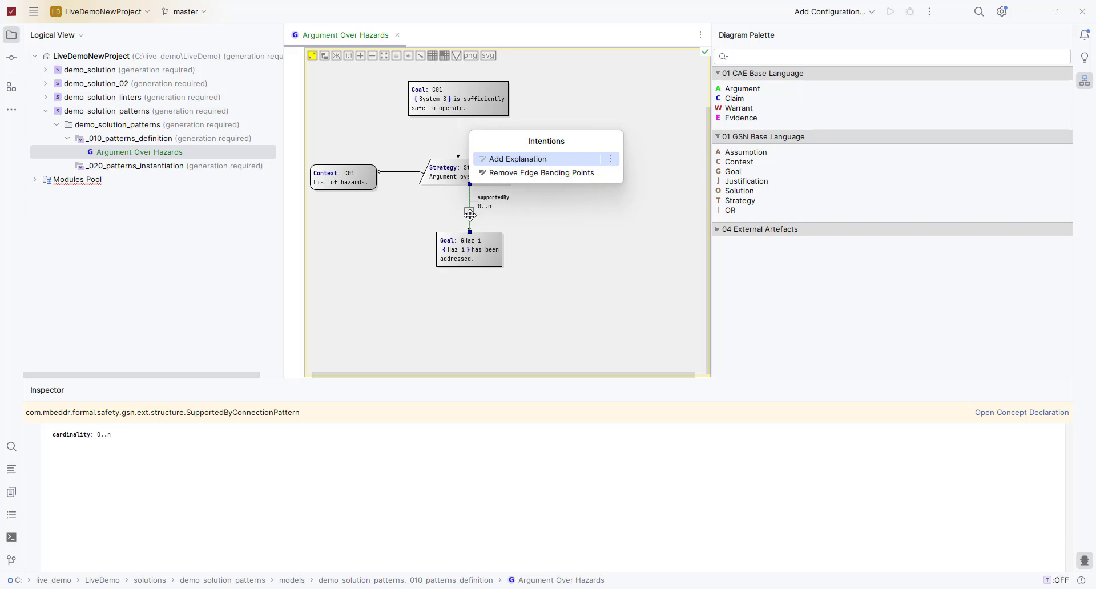
key("Return")
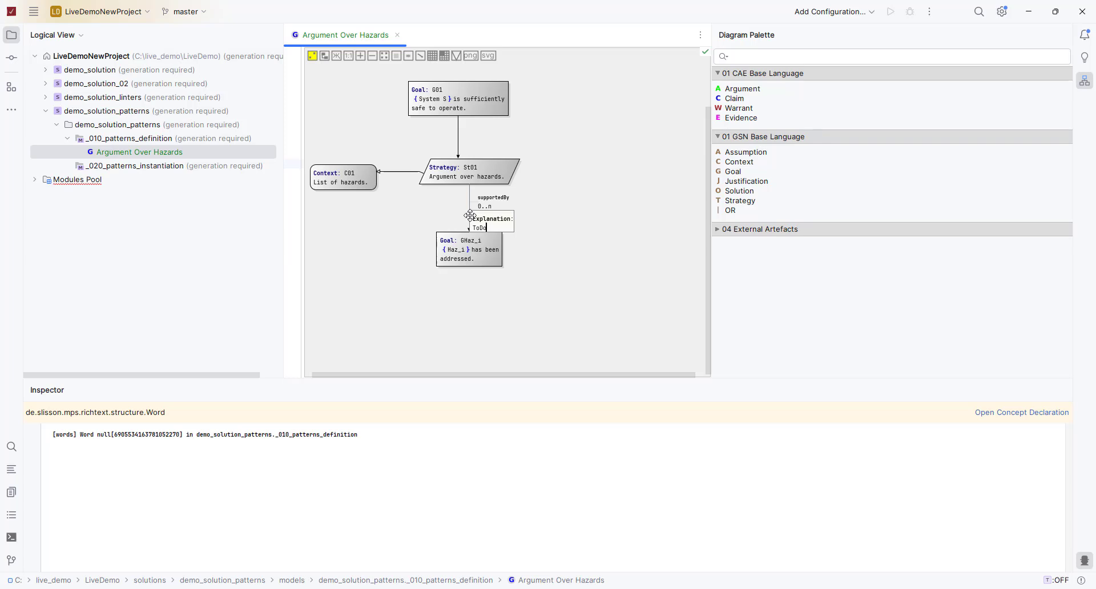
left_click_drag(508, 226, 571, 212)
- Set the explanation text to "For all hazards from the hazards list." on two lines and enlarge the note to fit it
left_click(65, 447)
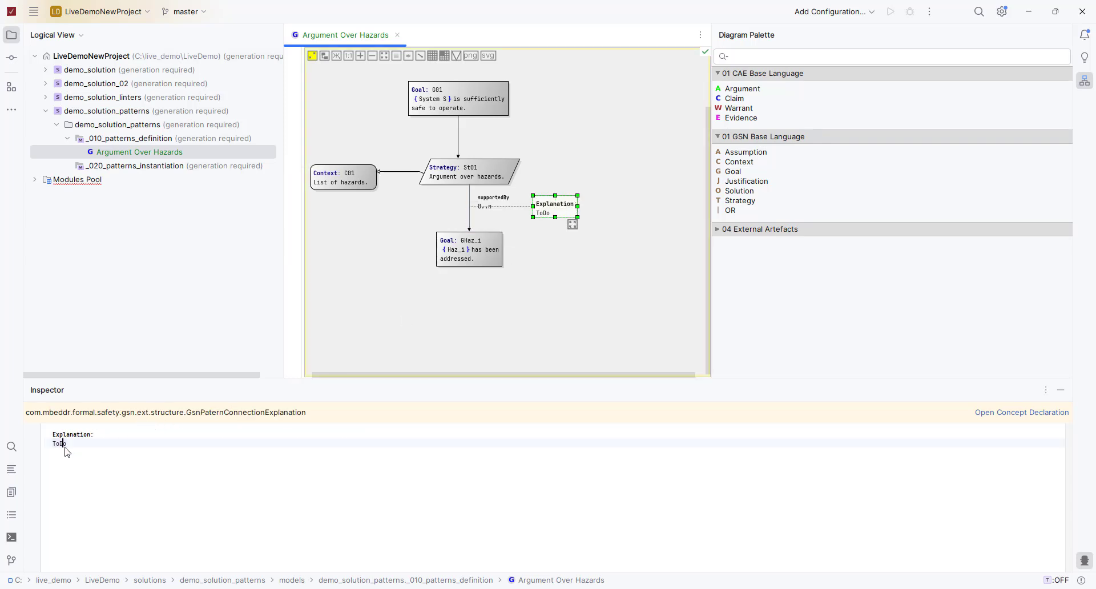
double_click(65, 448)
type("For all haza")
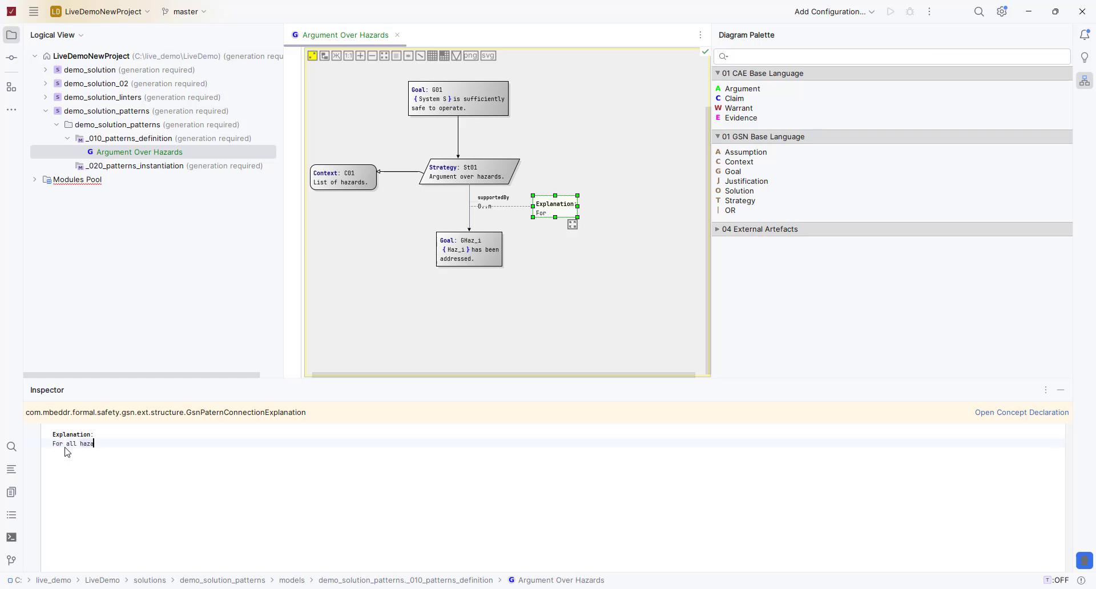
type("rds from")
key("Return")
type("the haza")
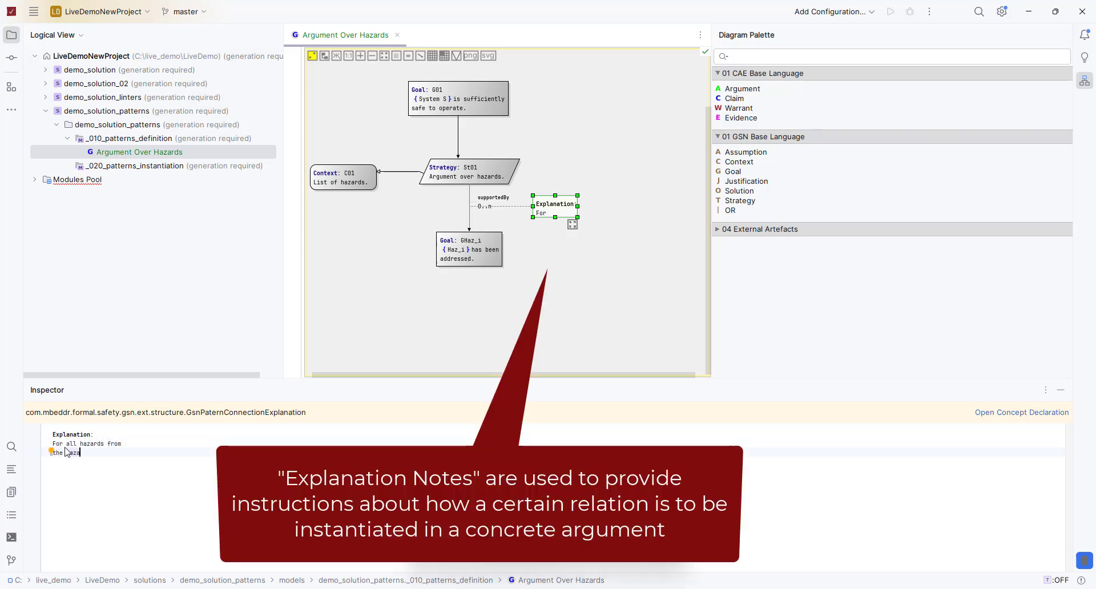
type("rds list.")
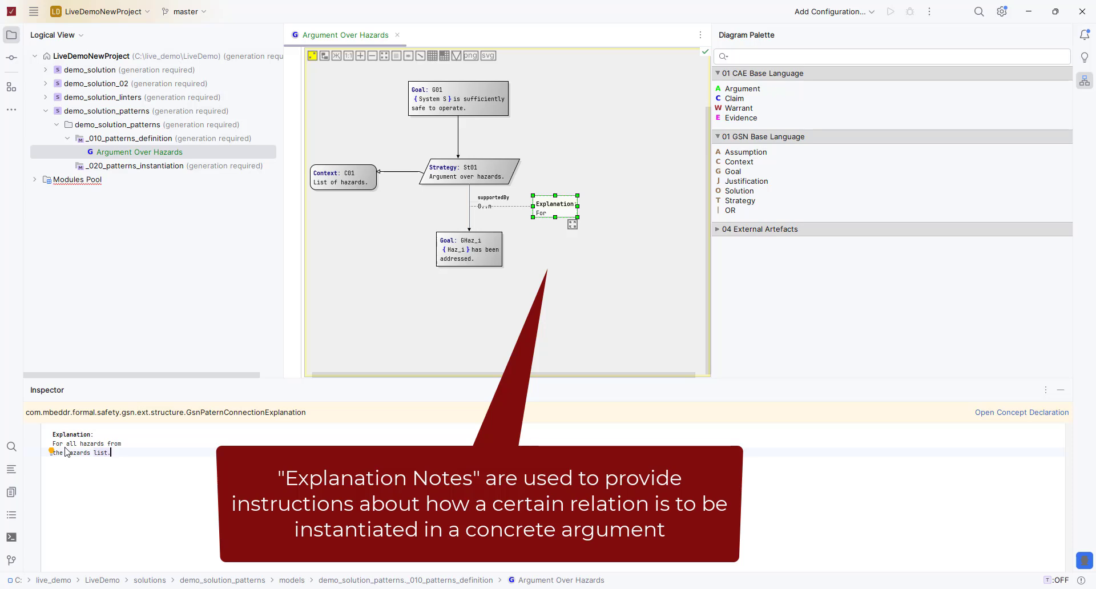
left_click(598, 194)
left_click(569, 203)
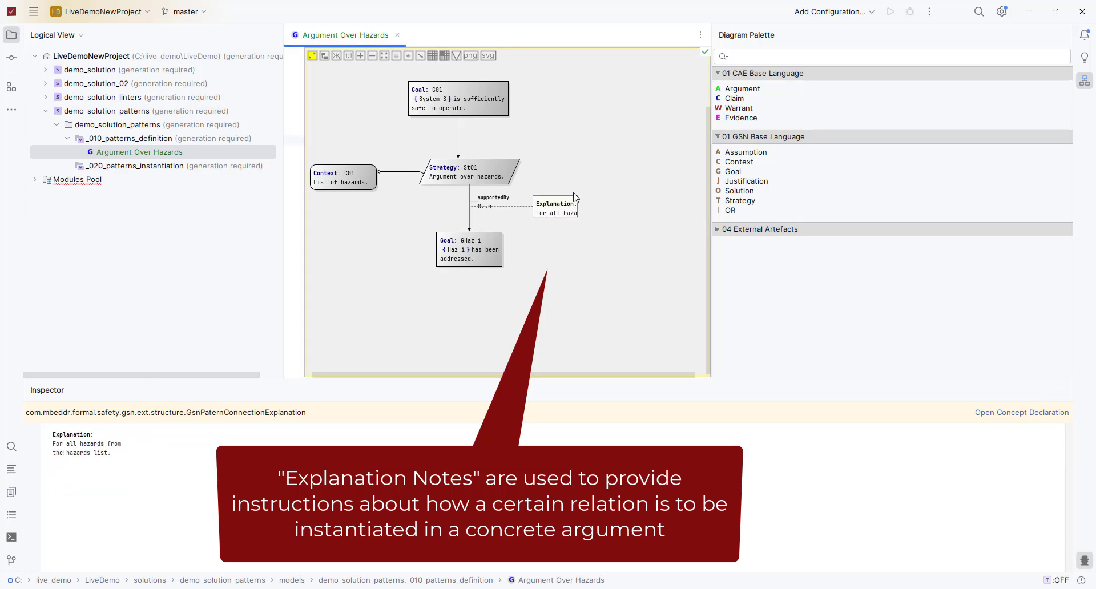
left_click(570, 212)
left_click_drag(577, 217, 616, 228)
- Add an OR element named alt below goal GHaz_i, enlarge the diagram area, and connect GHaz_i to alt
left_click_drag(730, 210, 465, 310)
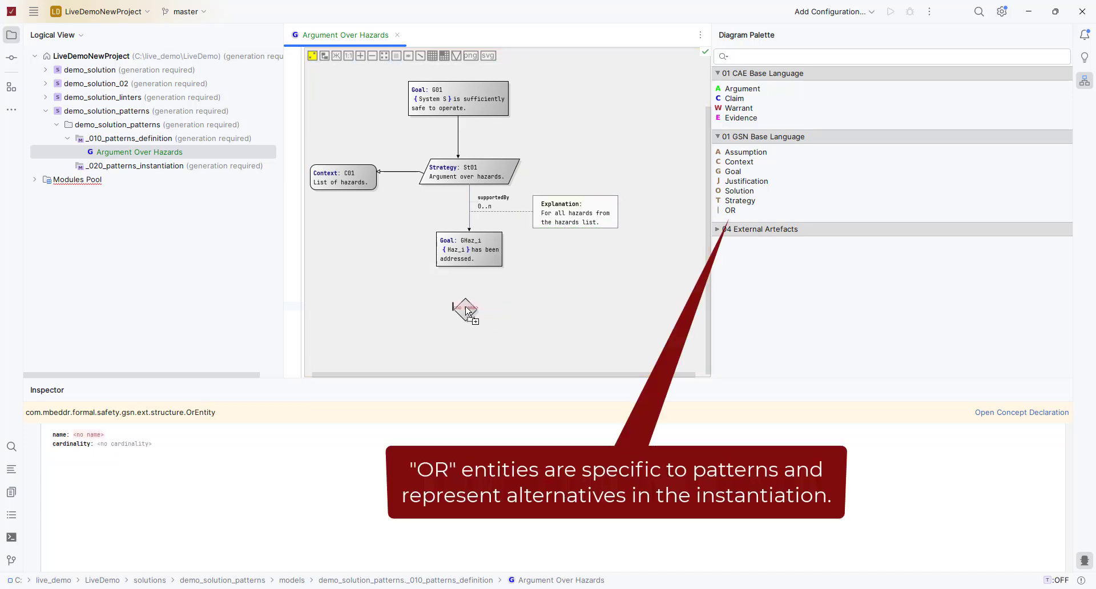
left_click(97, 436)
type("alt")
left_click(468, 251)
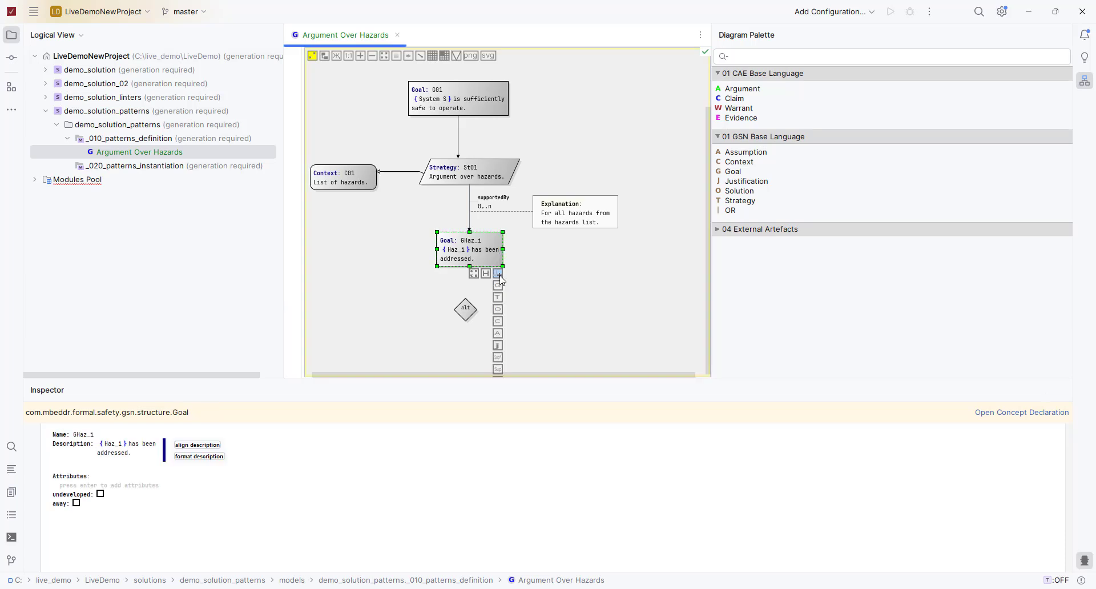
left_click_drag(530, 377, 529, 474)
left_click_drag(497, 369, 465, 309)
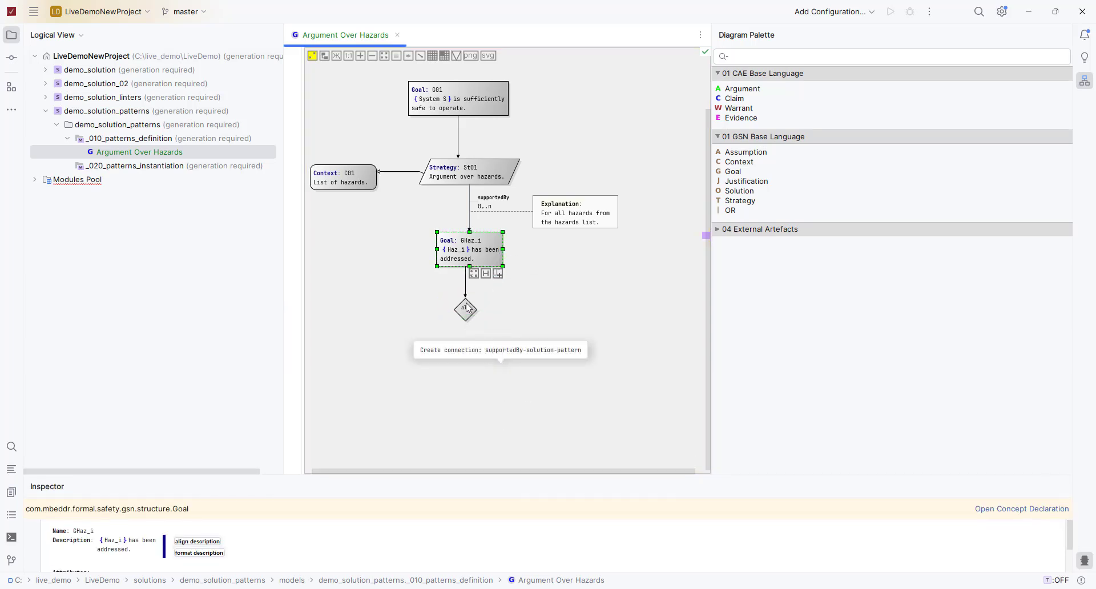
- Add a goal element named GHaz_i_Alt1 below and to the left of the alt element
left_click_drag(733, 171, 367, 403)
left_click(91, 531)
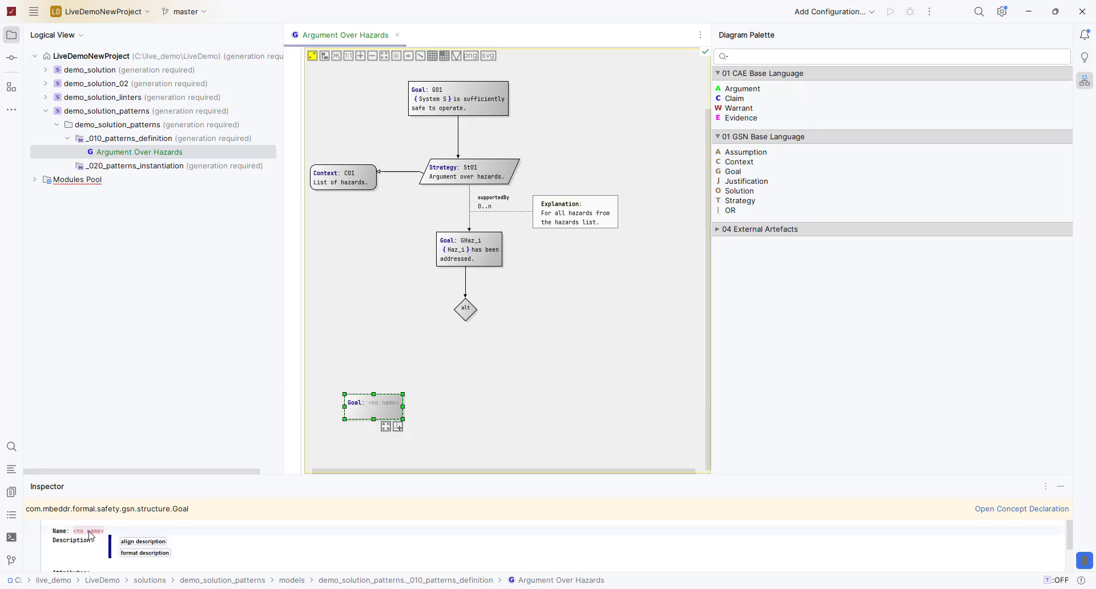
type("GHaz_i_Alt1")
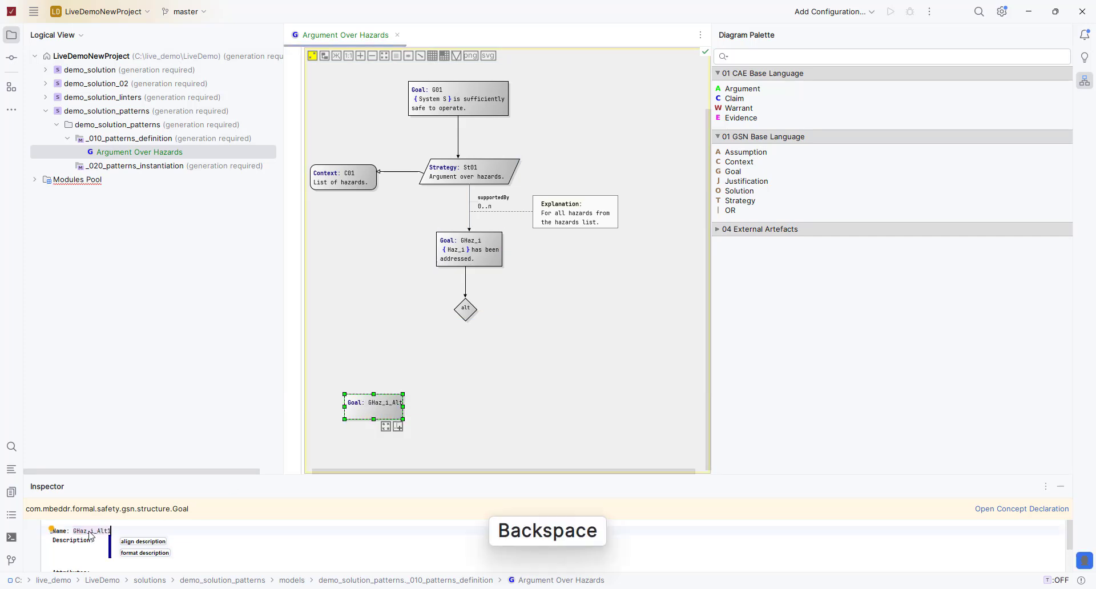
key("Down")
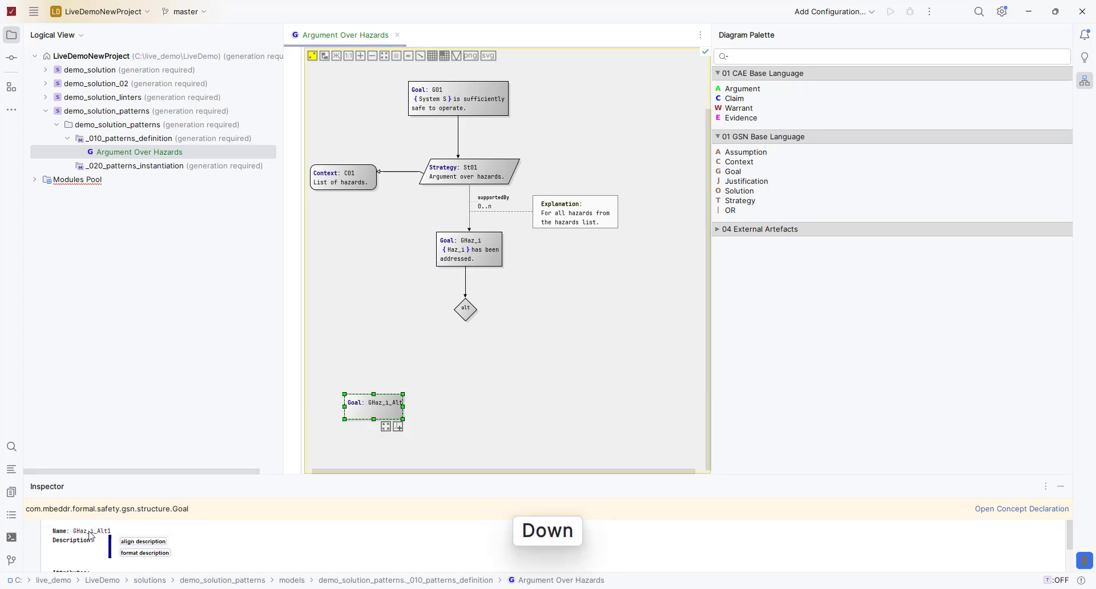
- Describe goal GHaz_i_Alt1 as "{Haz_i} has been mitigated." with Haz_i as a template word
left_click(102, 542)
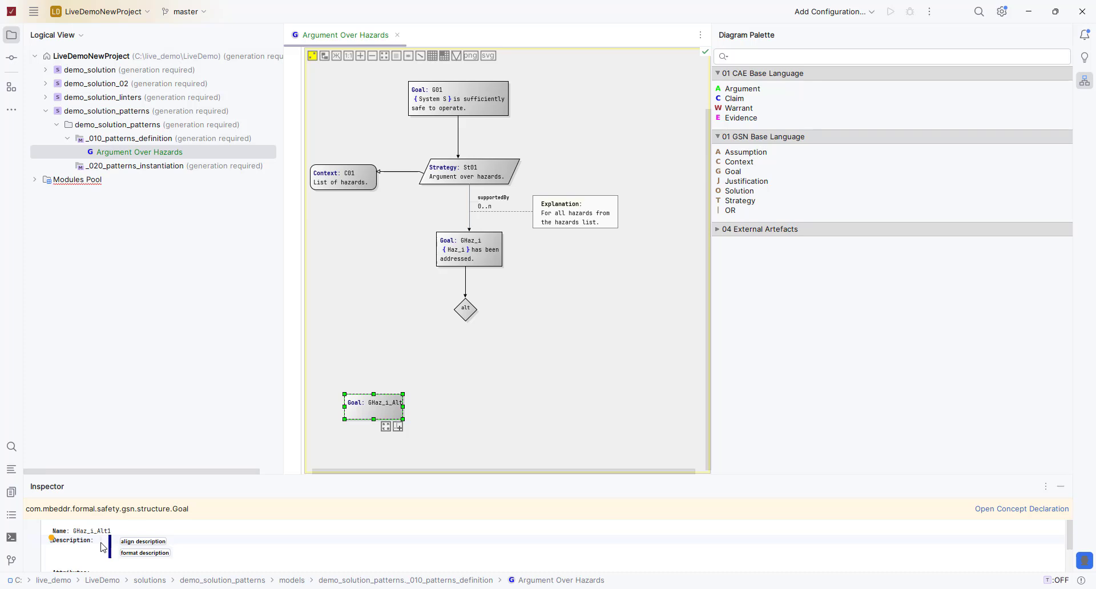
type("{")
key("ctrl+space")
key("Return")
type("haz_i")
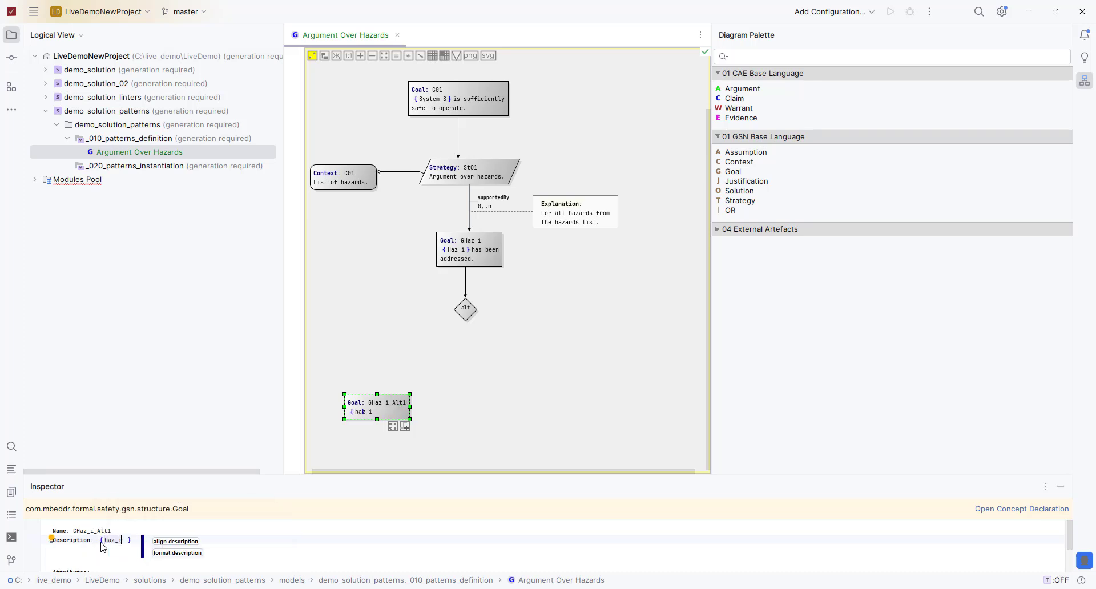
key("Left")
key("Left")
key("Left")
key("Left")
key("BackSpace")
type("H")
key("Right")
key("Right")
key("Right")
key("Right")
key("Right")
key("BackSpace")
key("Right")
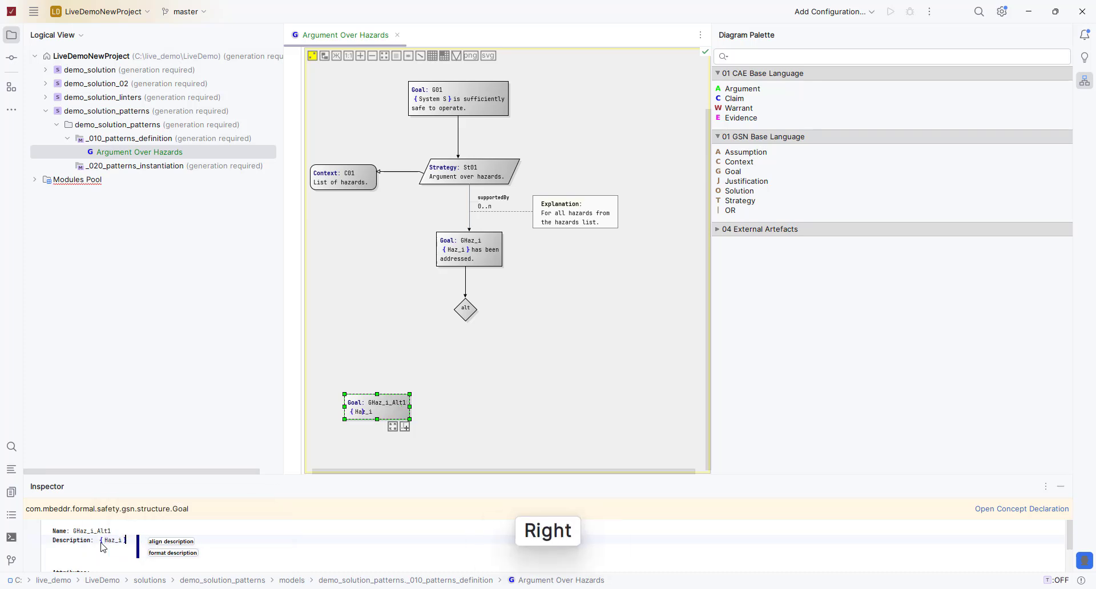
- Add a goal named GHaz_i_Alt2 beside GHaz_i_Alt1, described as "{Haz_i} has been eliminated."
left_click_drag(733, 171, 507, 414)
left_click(100, 532)
type("GHaz_i_Alt2")
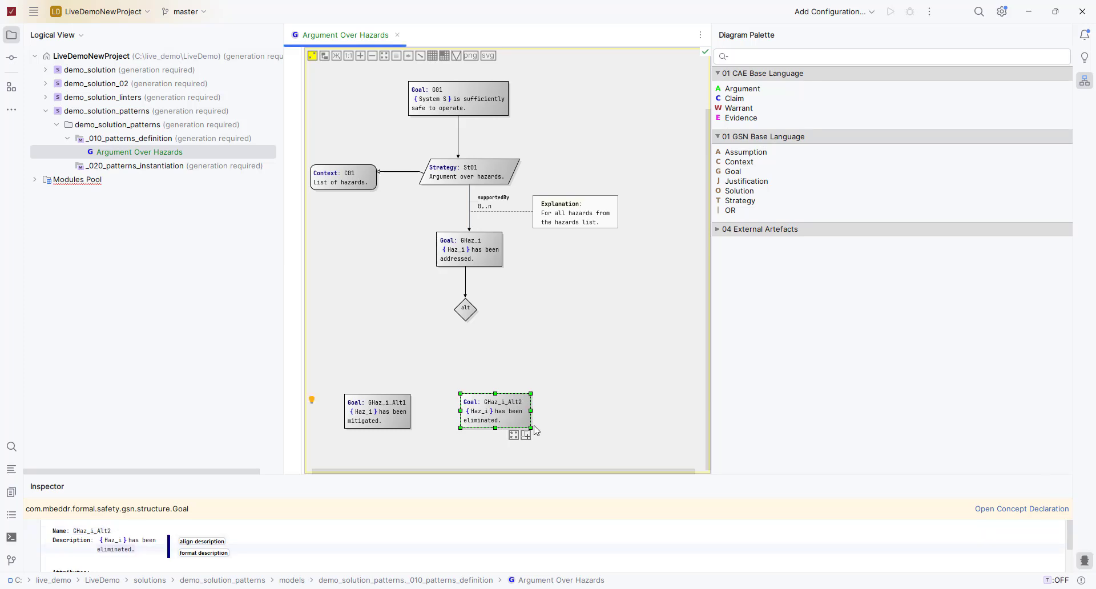
- Duplicate goal GHaz_i_Alt2, place the copy to its right and rename it GHaz_i_Alt3
key("ctrl+c")
key("ctrl+v")
left_click(593, 421)
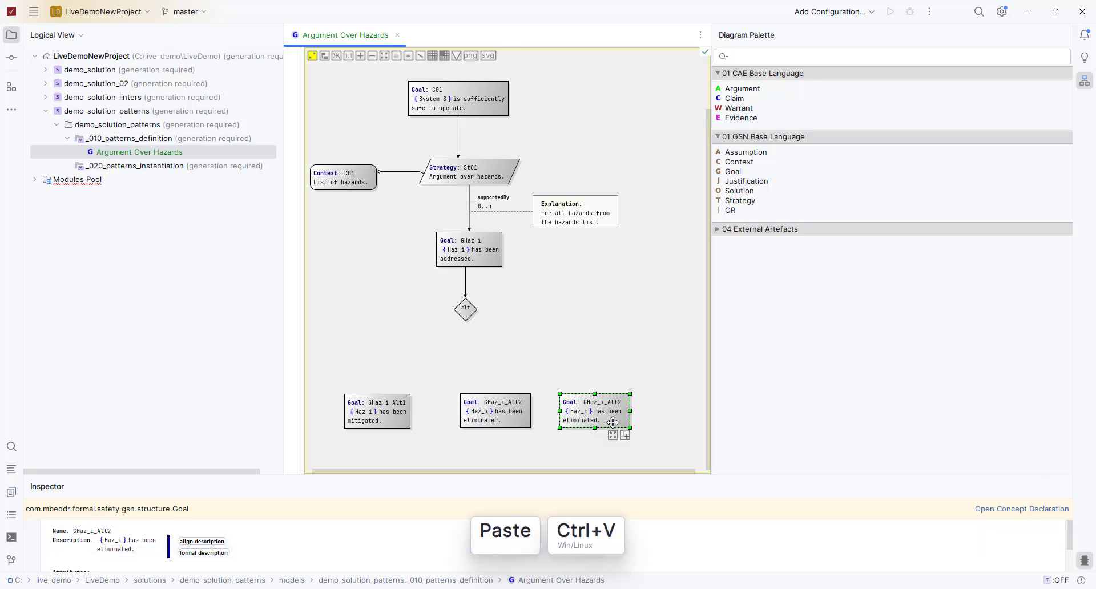
left_click(117, 532)
key("BackSpace")
type("3")
- Change the description of goal GHaz_i_Alt3 to "{Haz_i} is negligible." and fit the box to its text
key("Down")
key("Left")
key("Left")
key("Left")
key("Left")
key("Left")
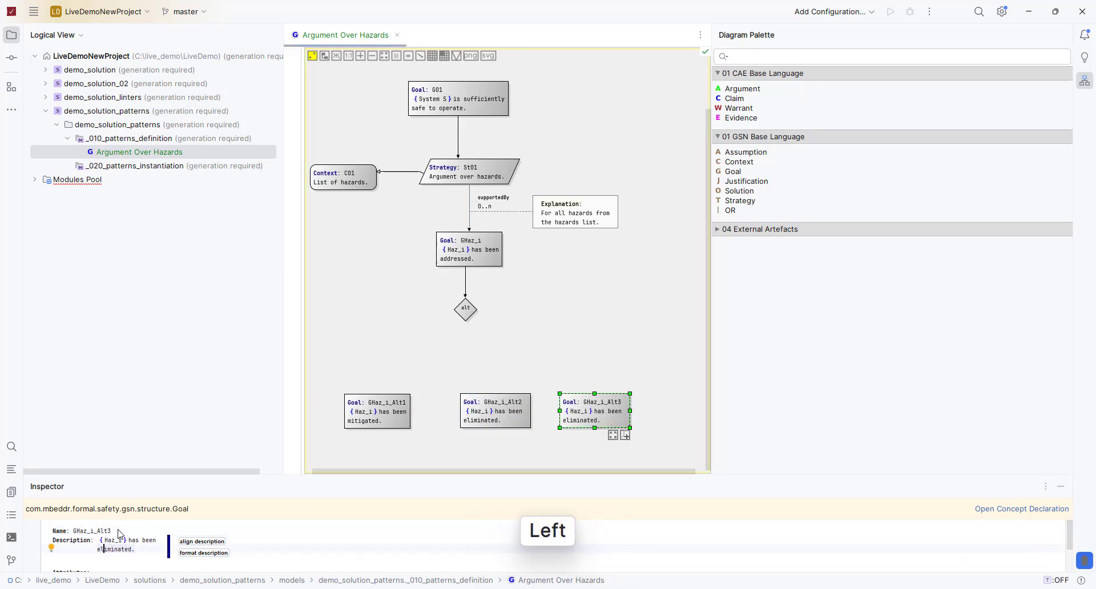
key("BackSpace")
key("BackSpace")
key("BackSpace")
key("BackSpace")
key("BackSpace")
key("BackSpace")
key("BackSpace")
key("BackSpace")
type("is")
key("Right")
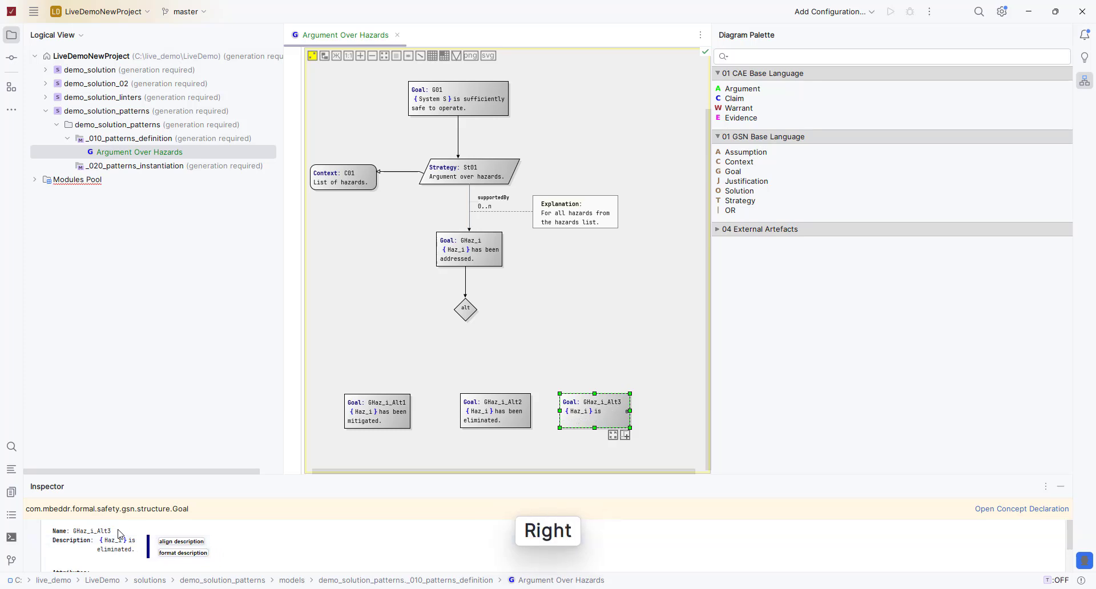
double_click(121, 552)
type("negligibl")
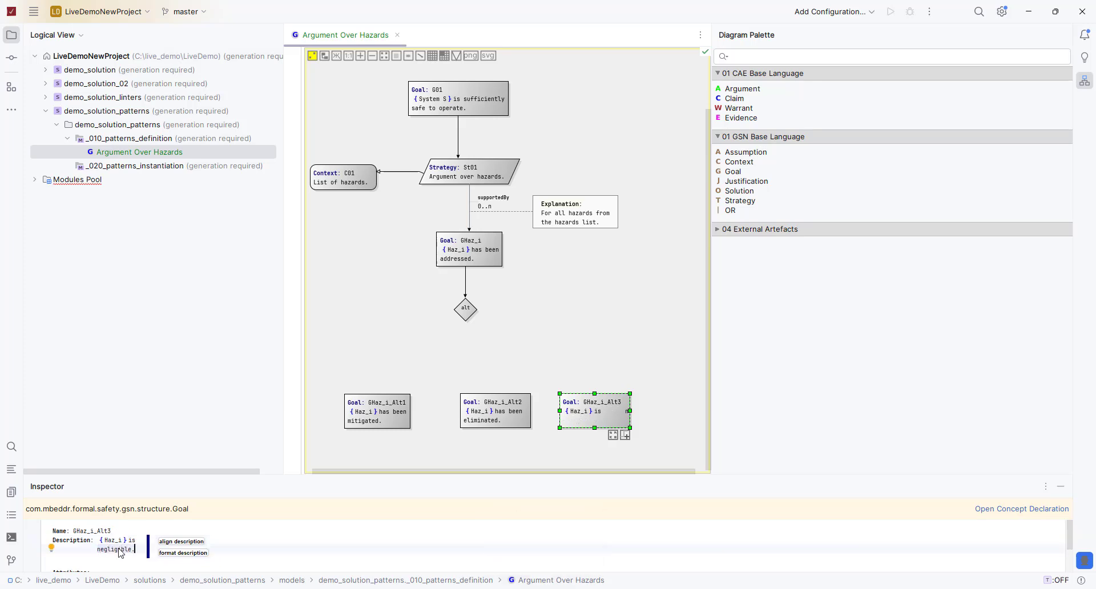
type("e.")
left_click(609, 442)
- Connect the alt choice node to the three goals GHaz_i_Alt1, GHaz_i_Alt2 and GHaz_i_Alt3
left_click(466, 311)
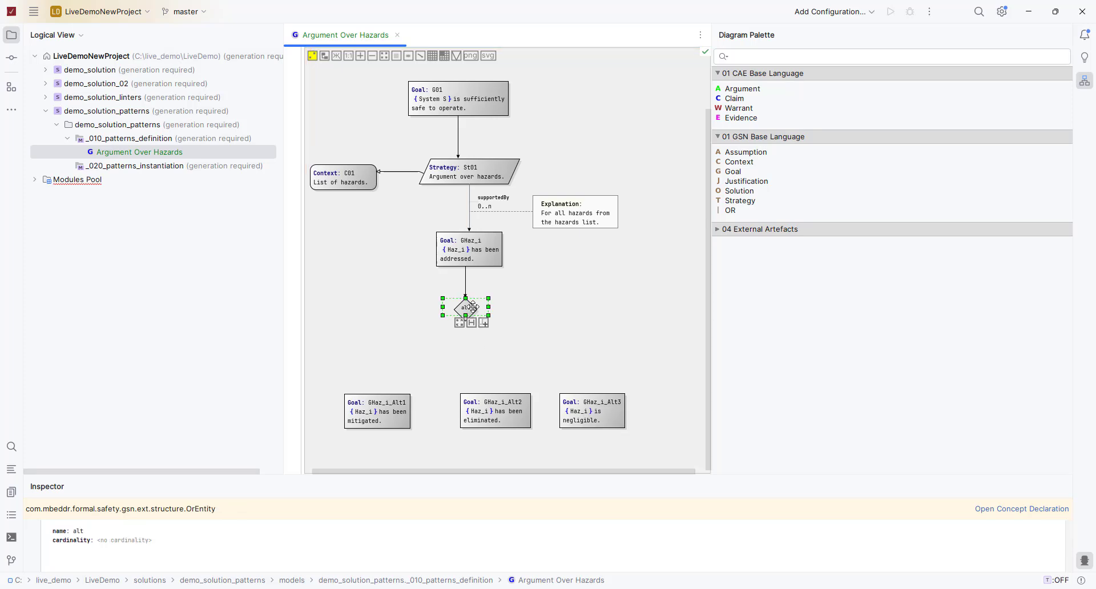
left_click(483, 335)
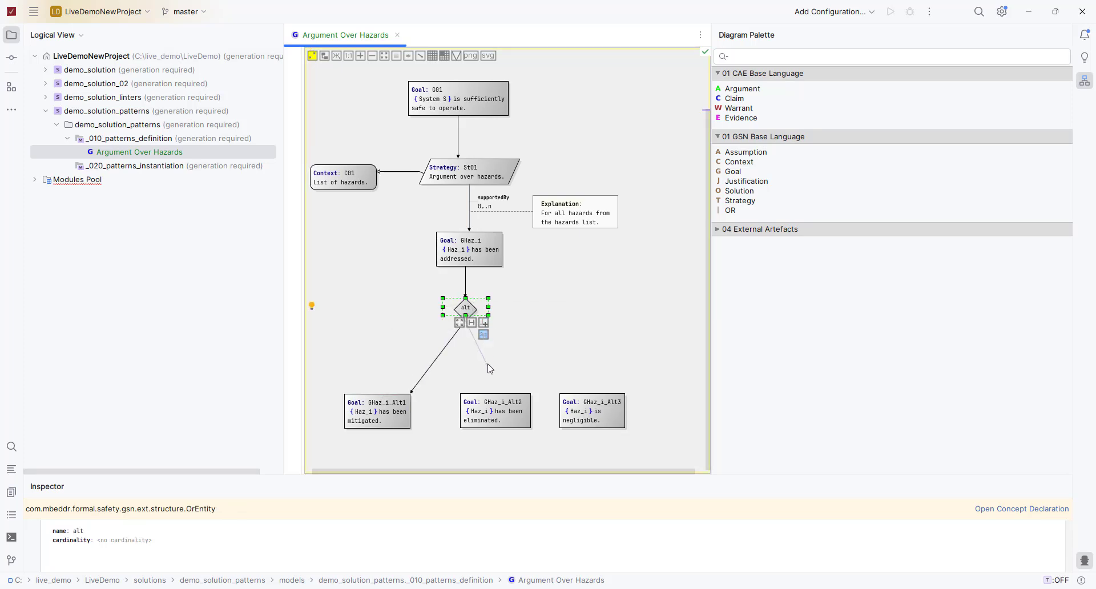
mouse_move(483, 323)
left_mouse_down()
mouse_move(485, 342)
mouse_move(585, 408)
left_mouse_up()
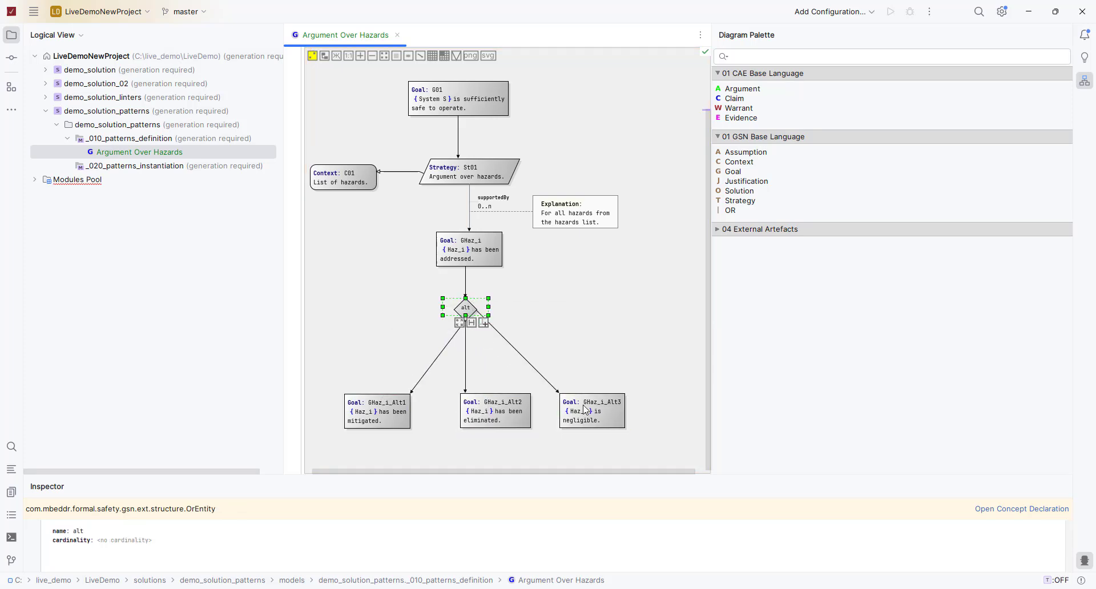
left_click(599, 310)
- Add an explanation to the connection between goal GHaz_i and the alt node and place it to the connection's right
left_click(466, 280)
key("alt+Return")
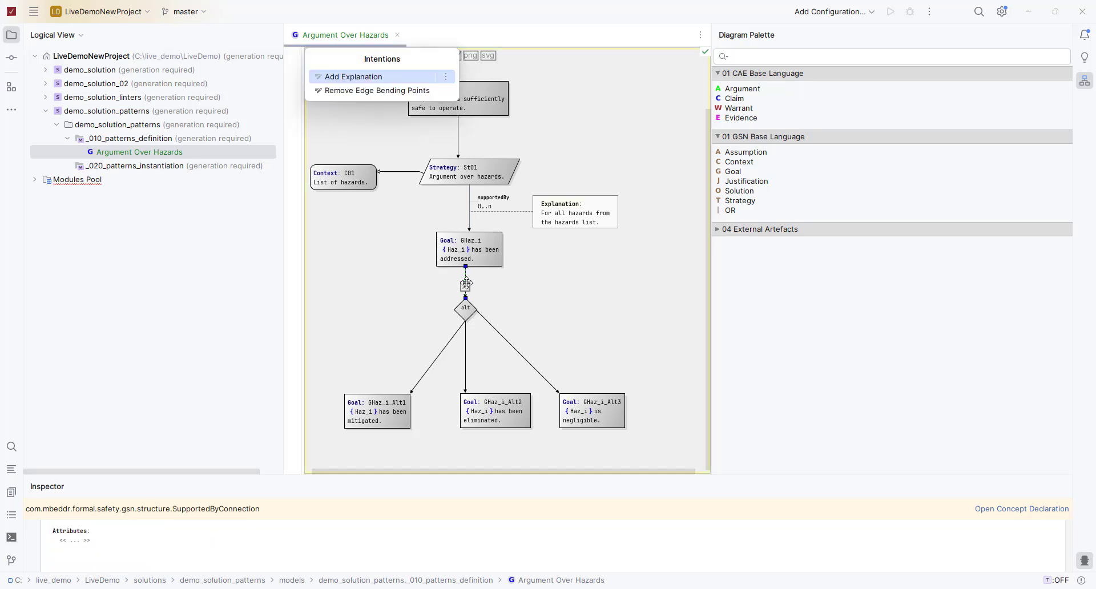
key("Return")
left_click_drag(507, 291, 597, 291)
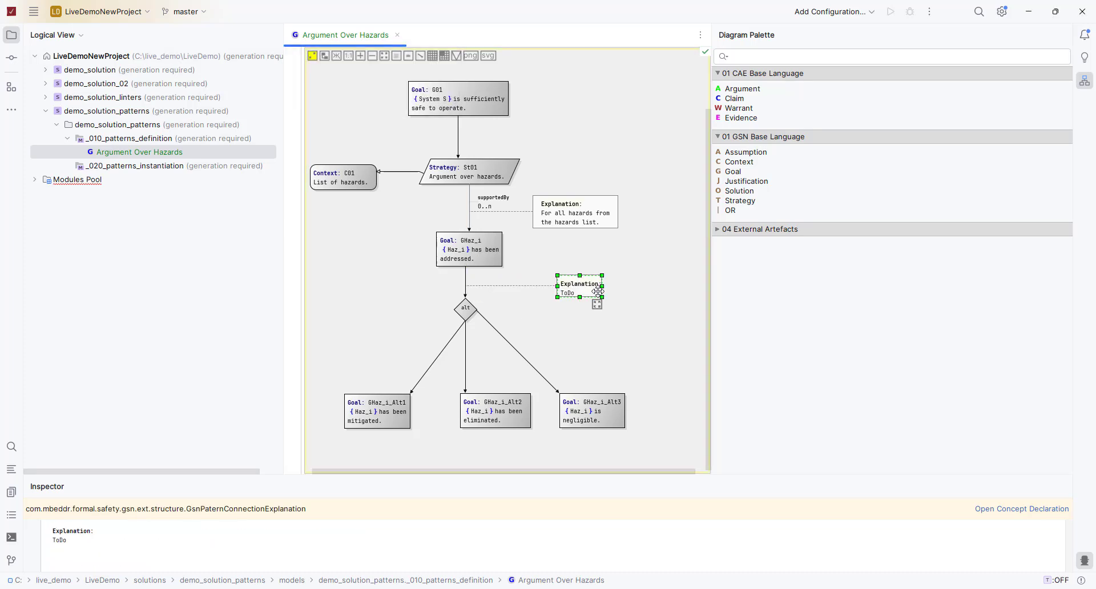
- Set the new explanation's text to "Generic GHaz_i goal can be ignored and the concrete alternatives linked to the strategy." and fit it in the box
double_click(63, 540)
type("Generic")
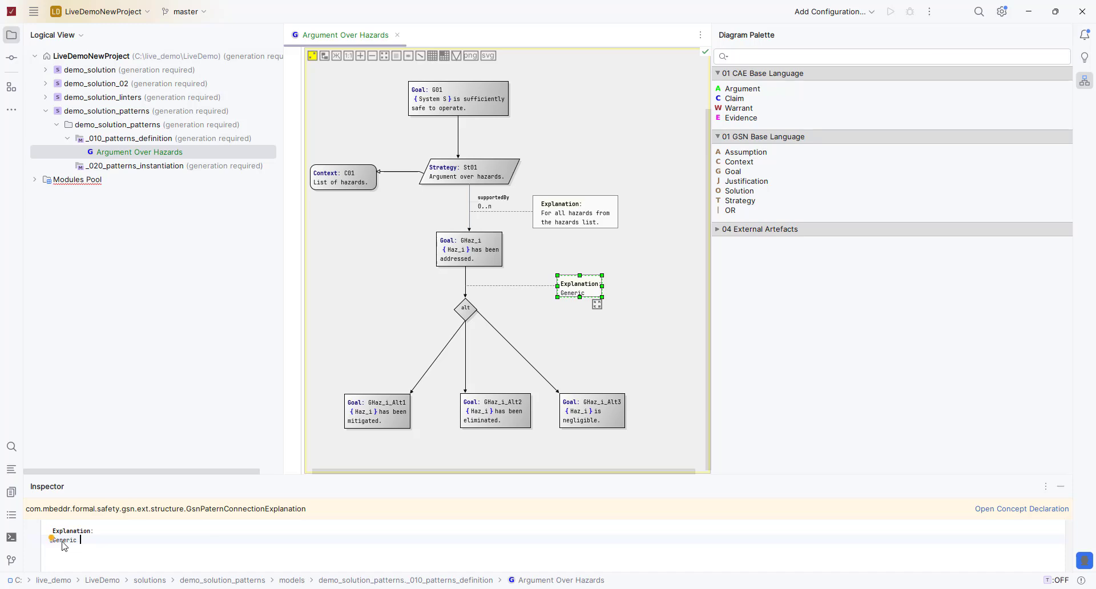
key("ctrl+v")
left_click_drag(634, 315, 633, 299)
left_click(181, 206)
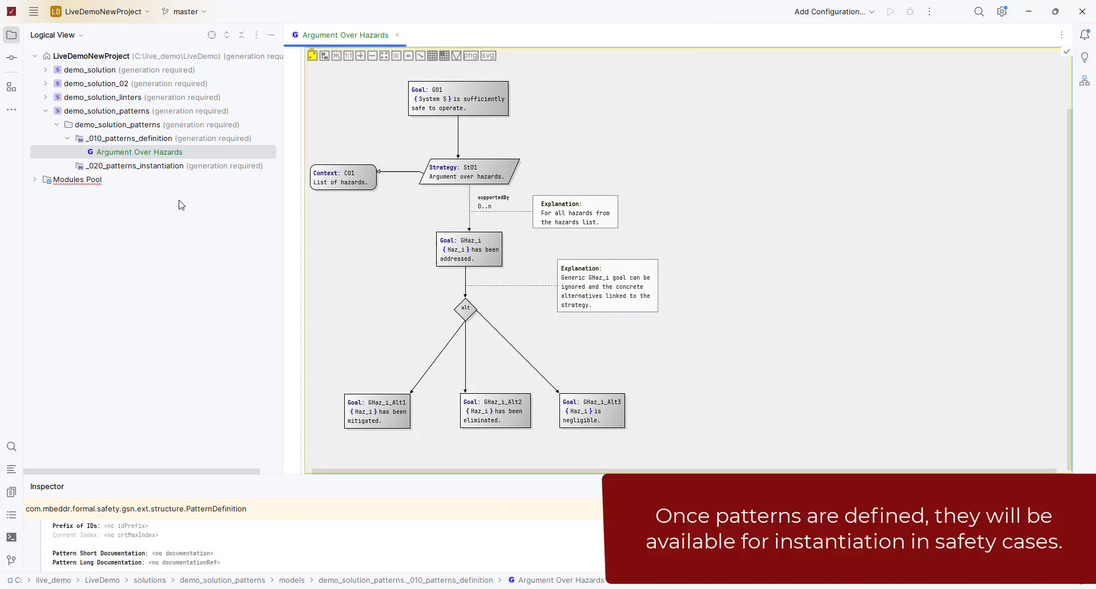
- Add the model demo_solution_patterns._010_patterns_definition as a dependency of the _020_patterns_instantiation model
left_click(166, 167)
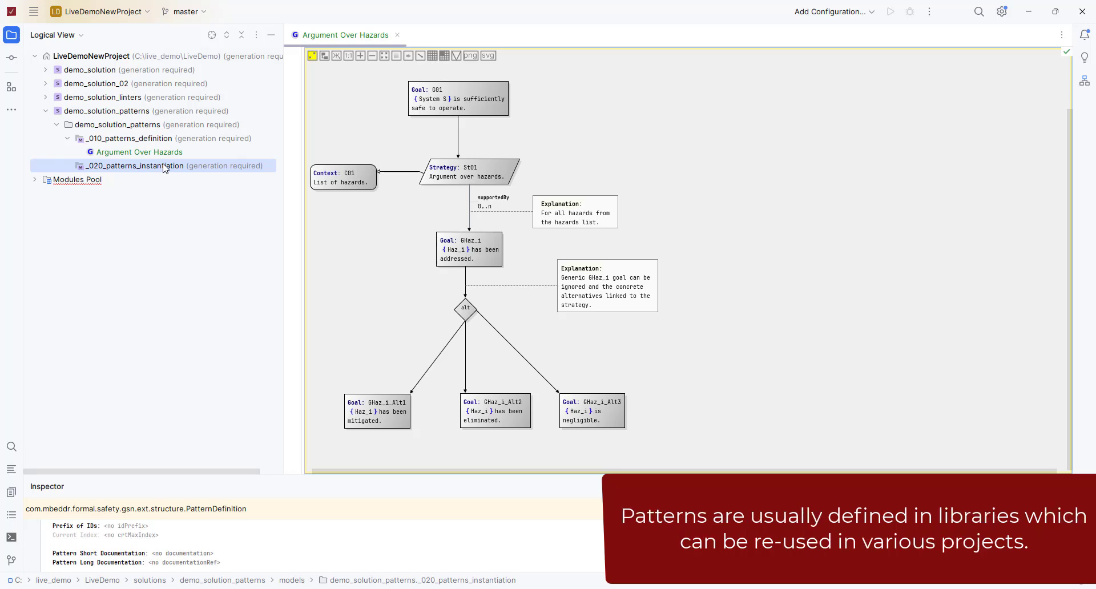
right_click(165, 167)
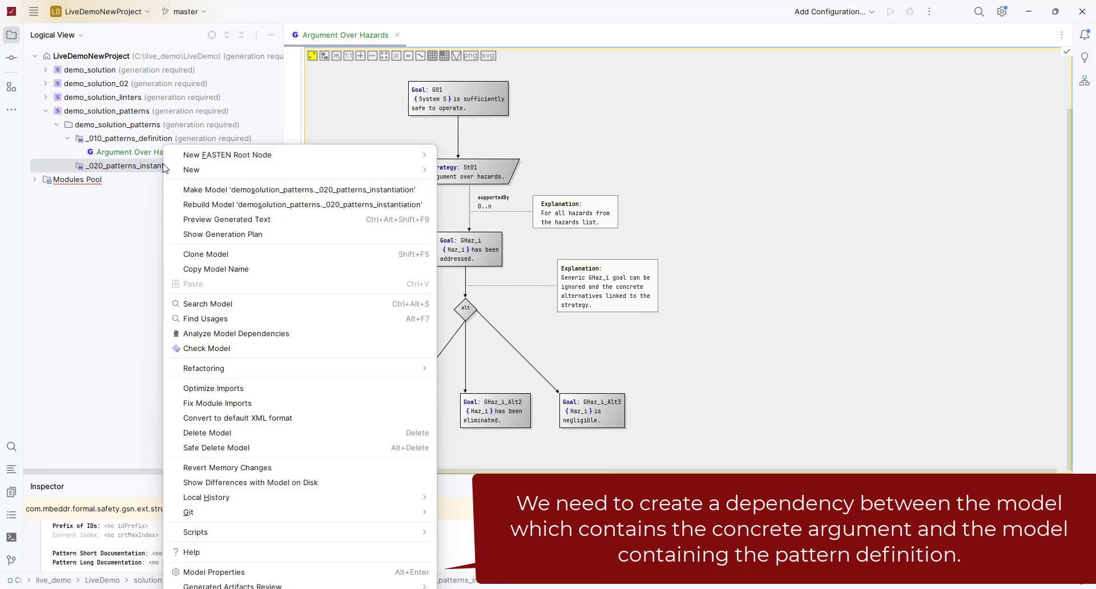
left_click(219, 571)
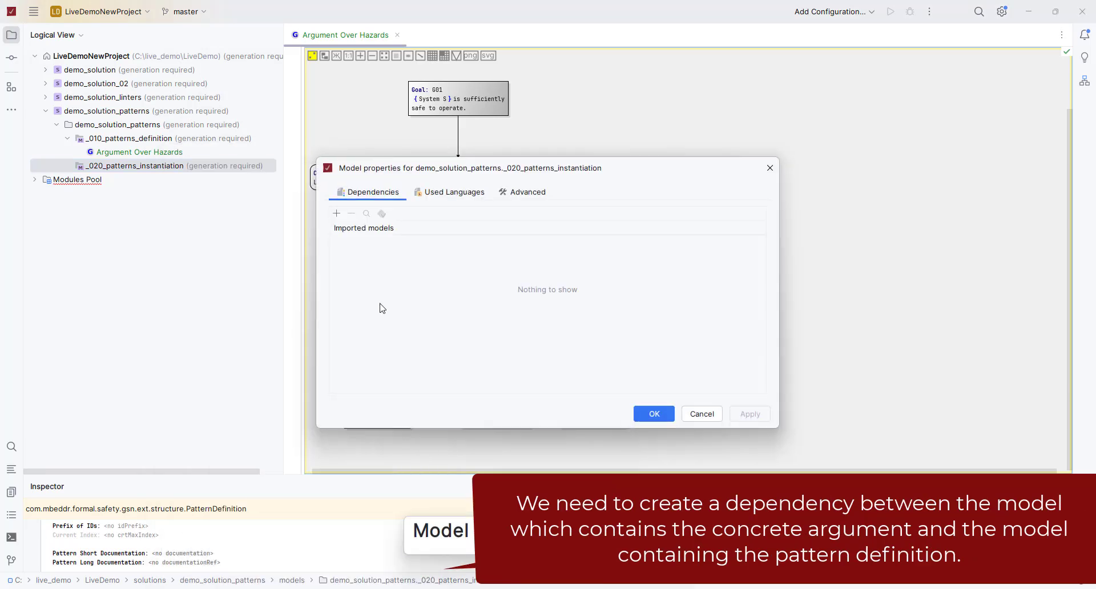
left_click(337, 213)
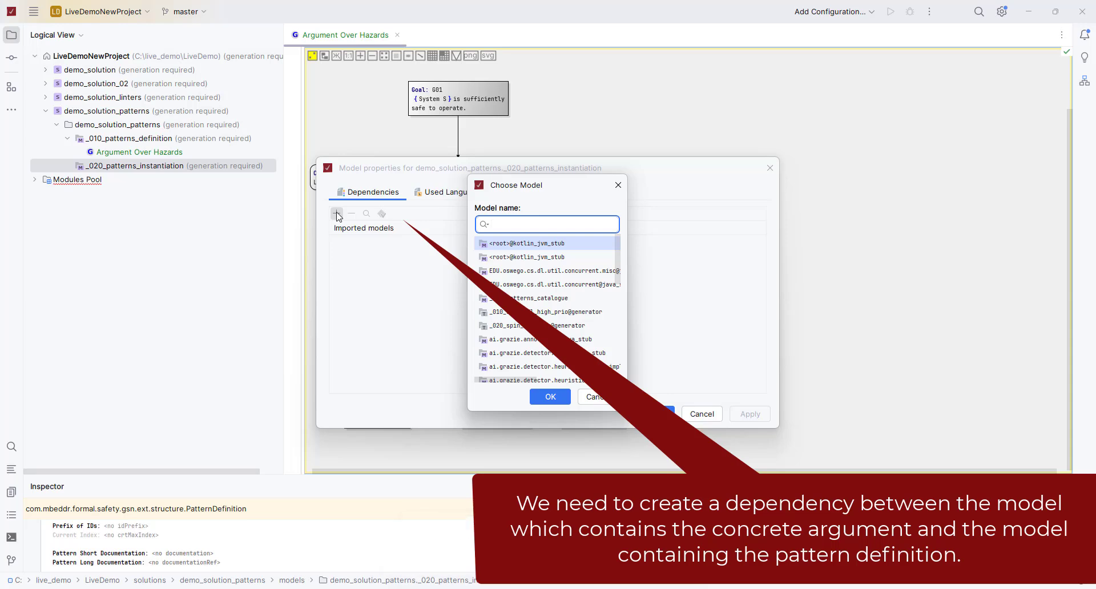
type("010_patt")
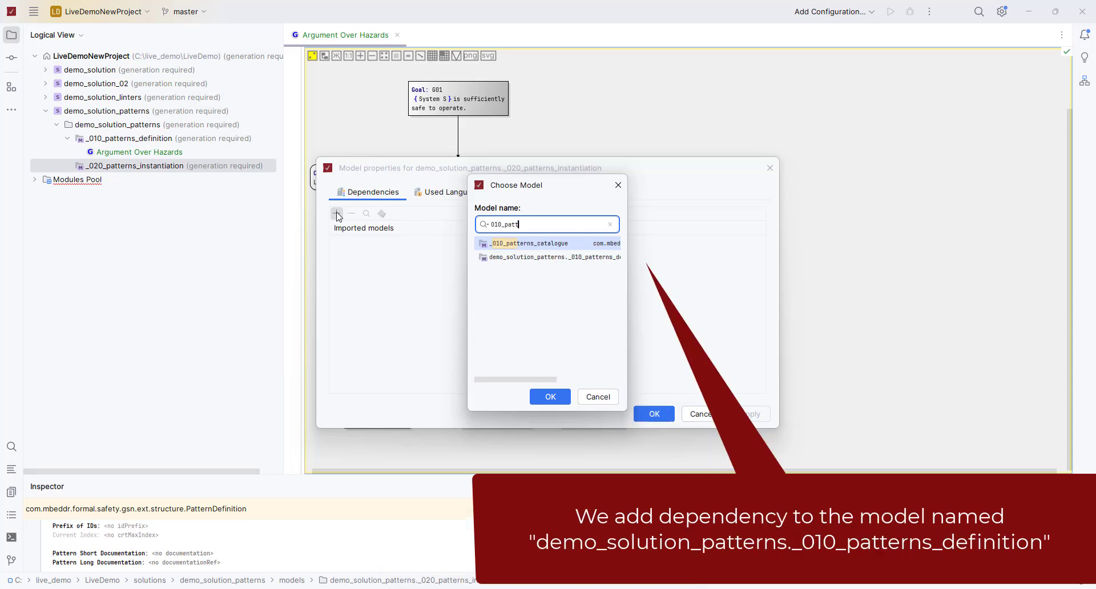
type("erns_de")
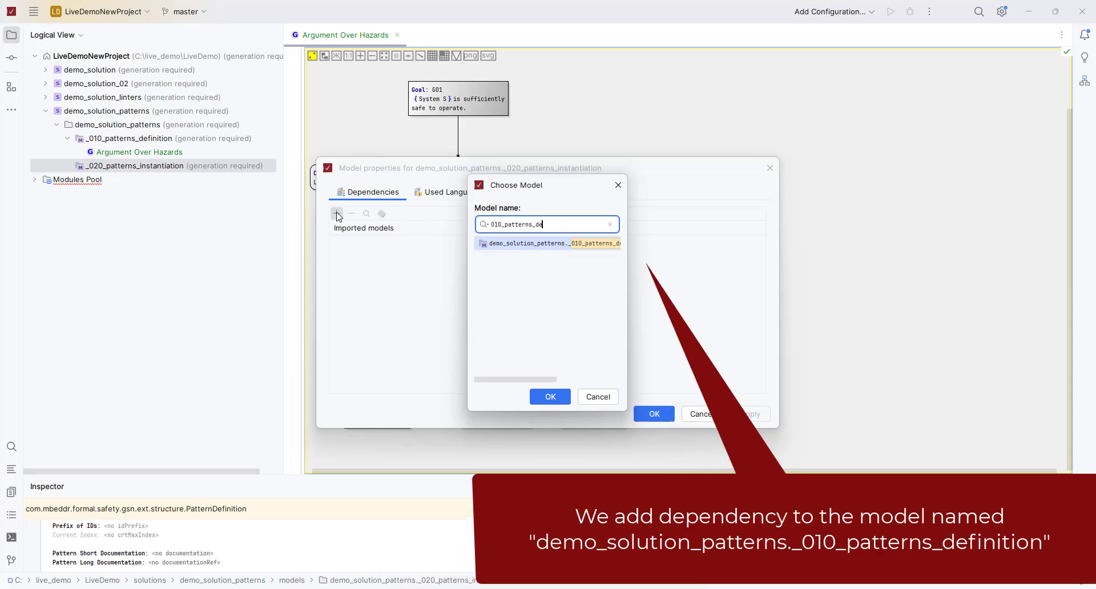
key("Return")
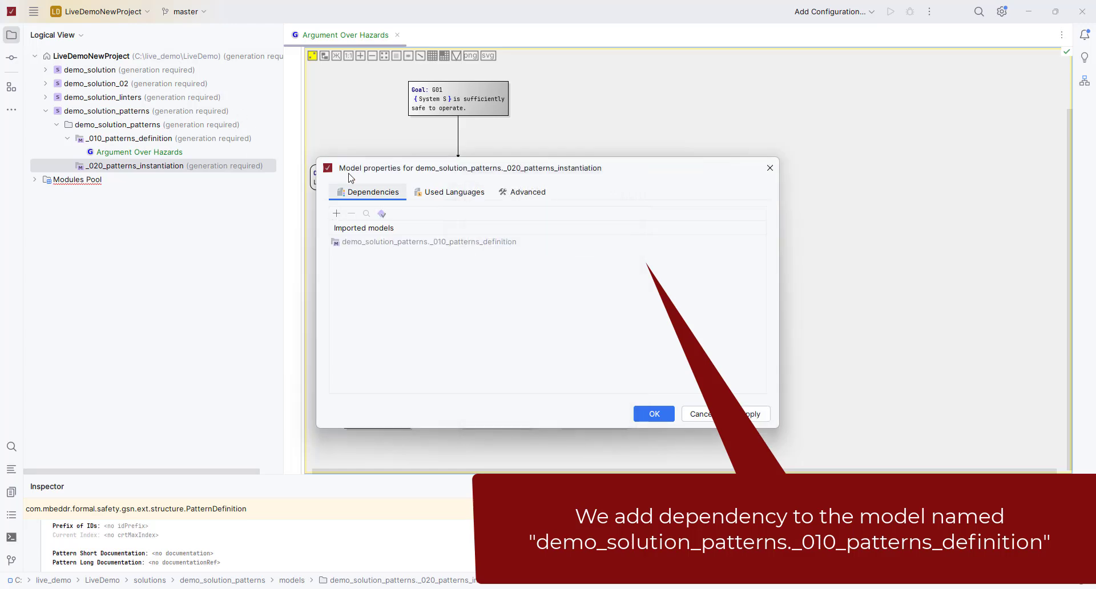
left_click(435, 246)
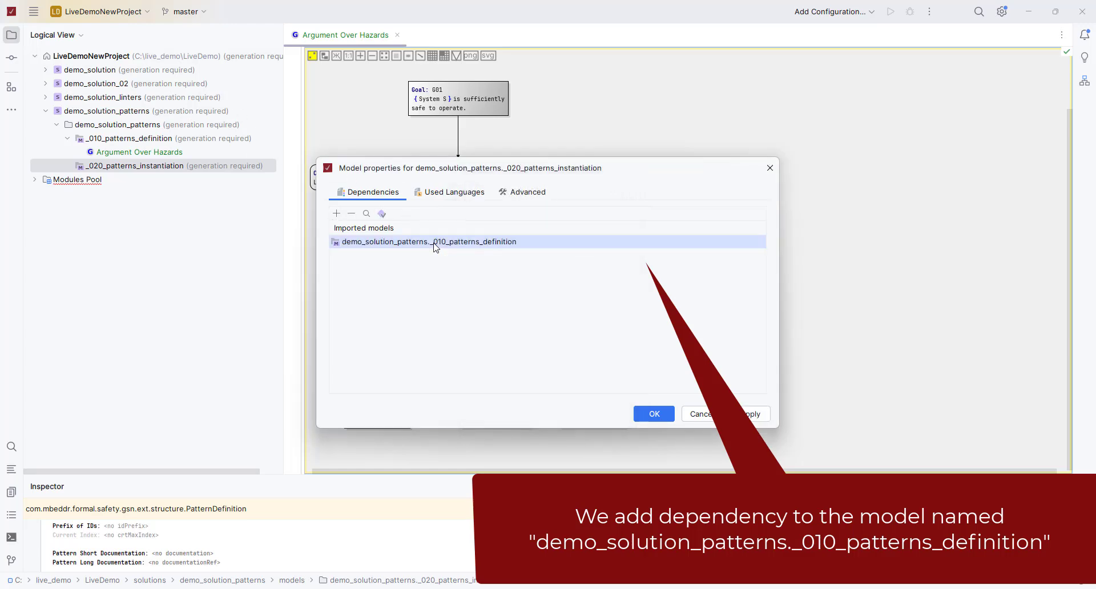
left_click(654, 414)
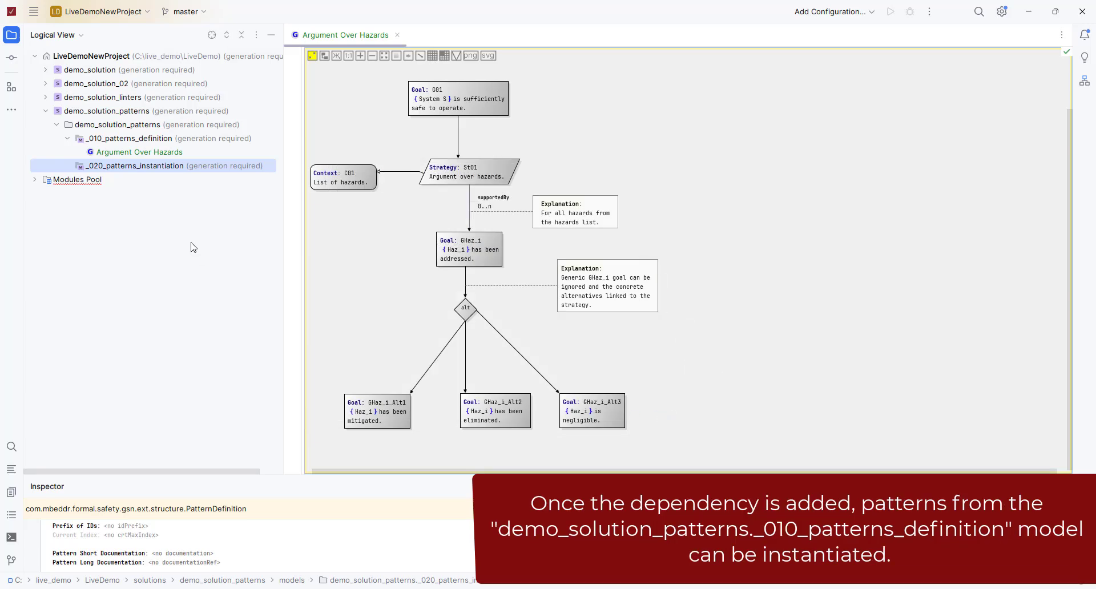
- Create a Structured Arguments (GSN) root node named pacemaker_top_argument in the _020_patterns_instantiation model
right_click(159, 171)
mouse_move(223, 154)
mouse_move(498, 191)
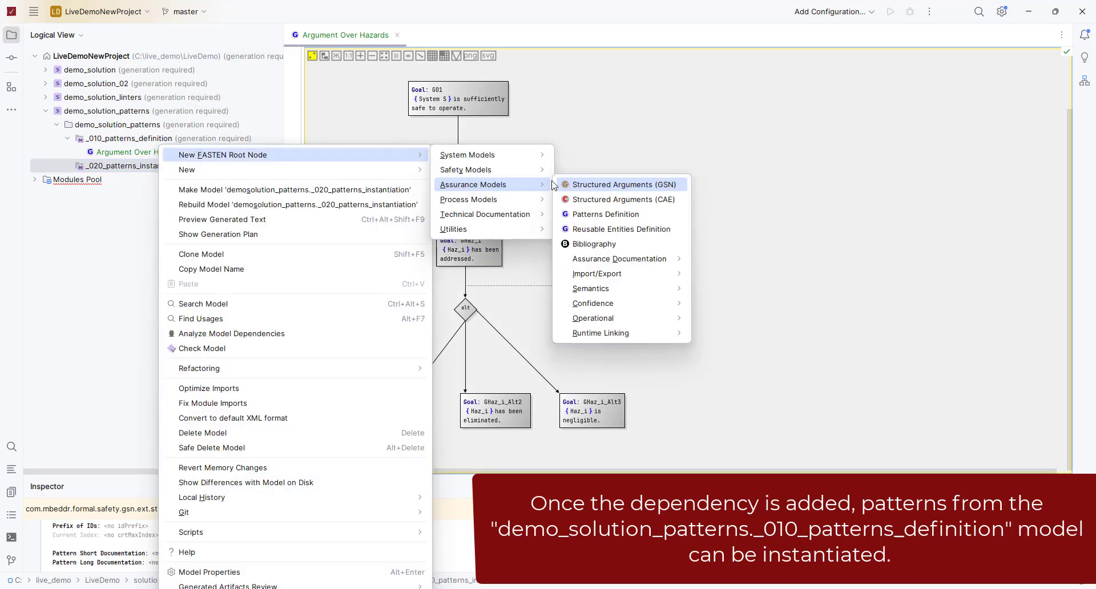
left_click(617, 184)
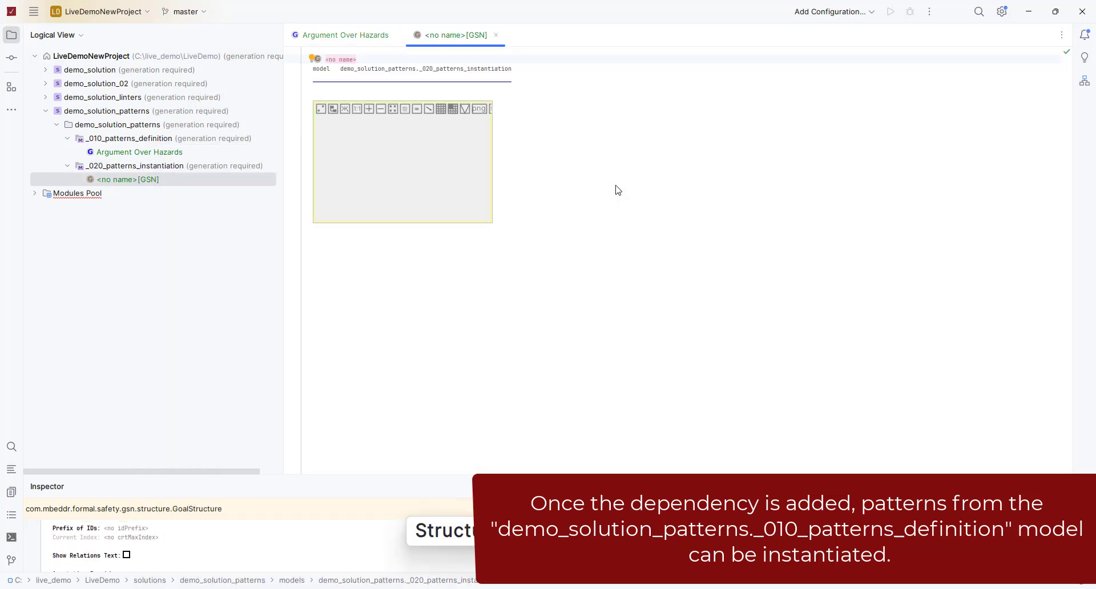
key("ctrl+v")
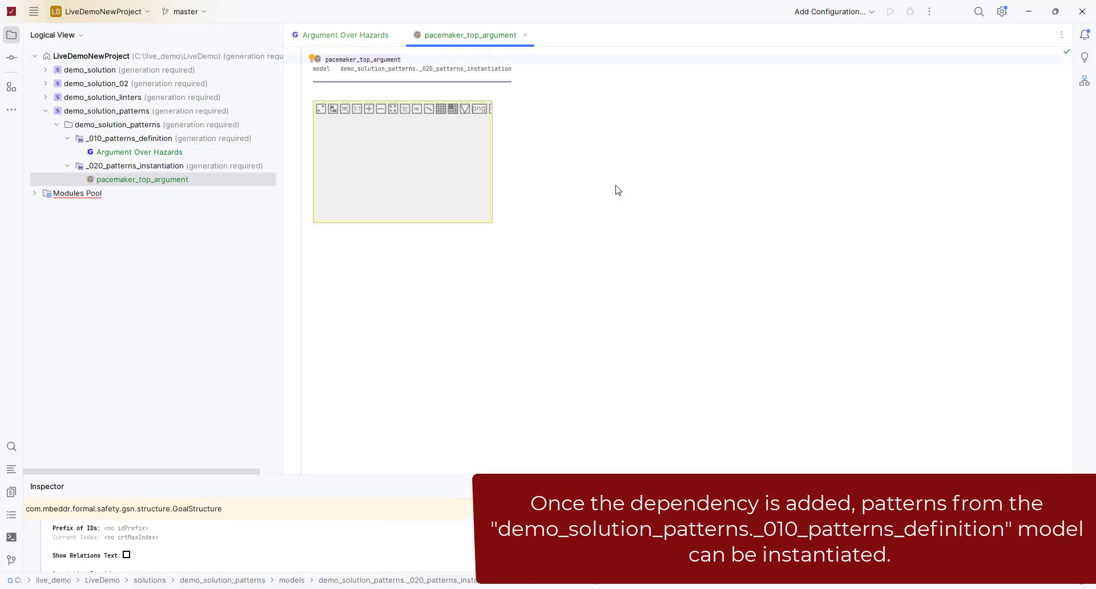
- Instantiate the Argument Over Hazards pattern in the pacemaker_top_argument diagram and position the instance
left_click(1084, 81)
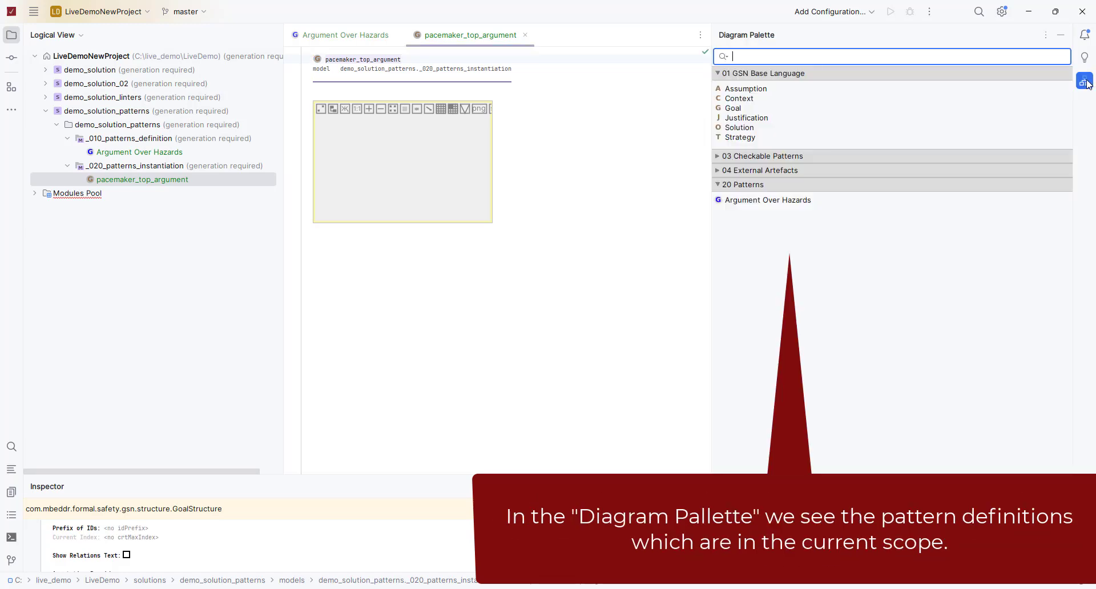
left_click(783, 200)
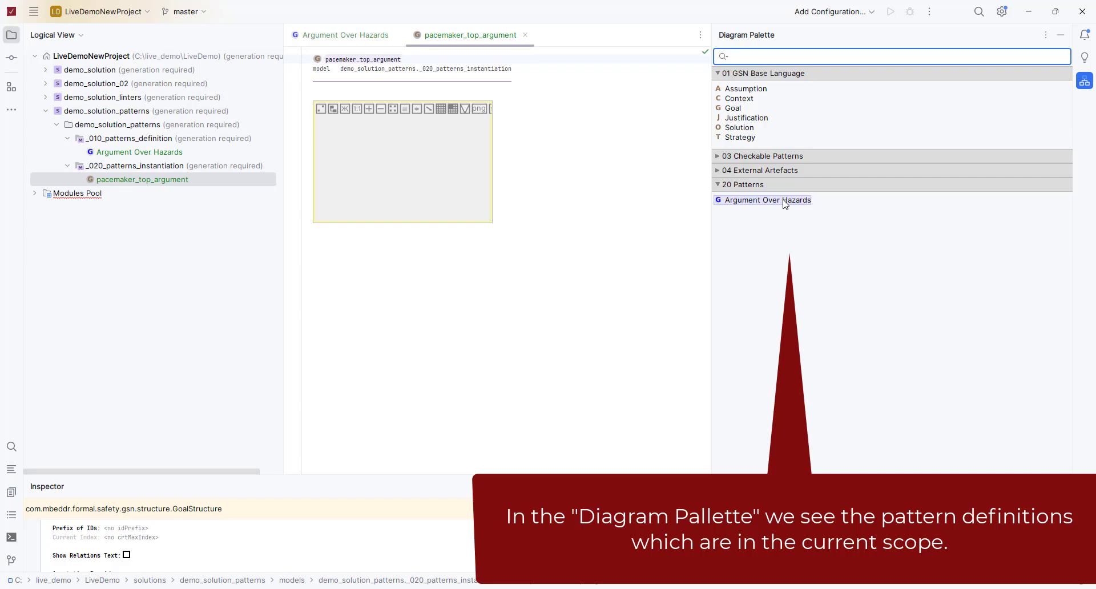
left_click_drag(784, 204, 531, 173)
left_click_drag(523, 215, 403, 196)
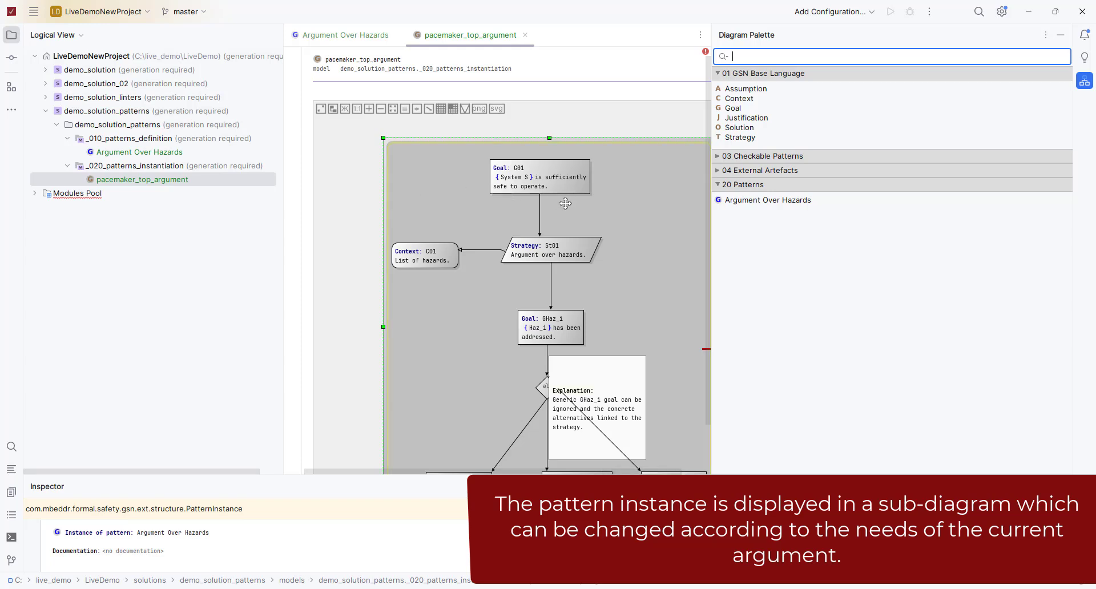
- Replace the {System S} template word in goal G01 so its description reads "The pacemaker is sufficiently safe to operate."
left_click(583, 187)
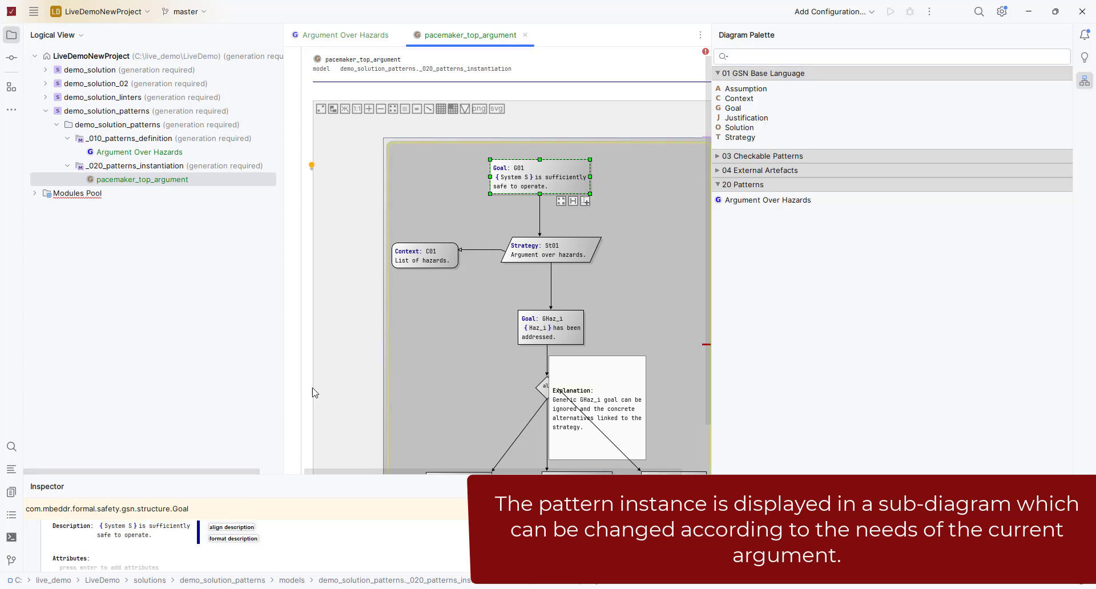
left_click(126, 528)
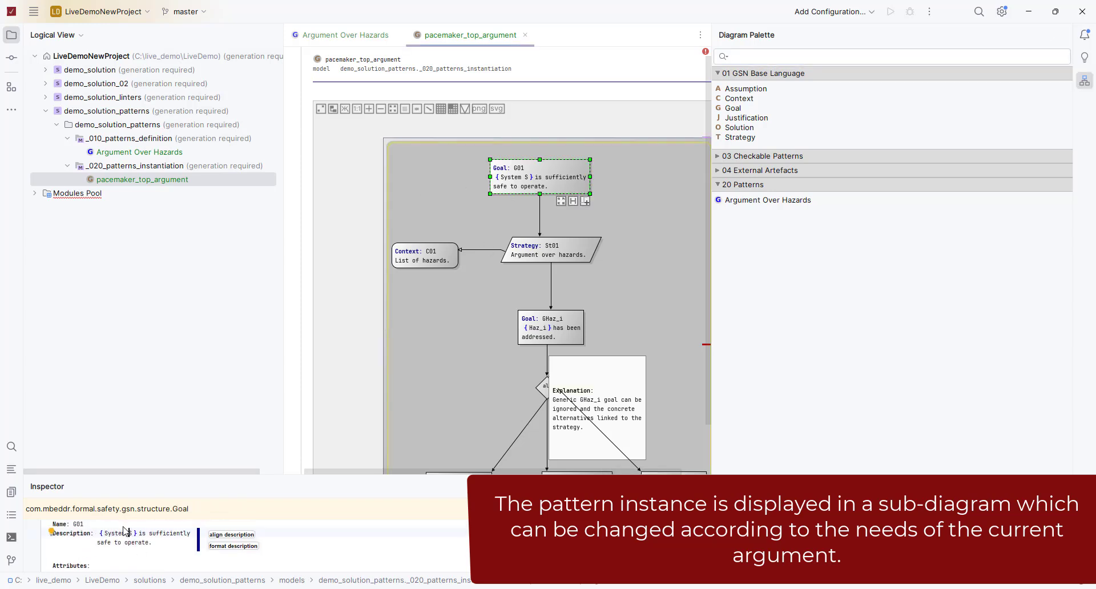
key("ctrl+w")
key("Delete")
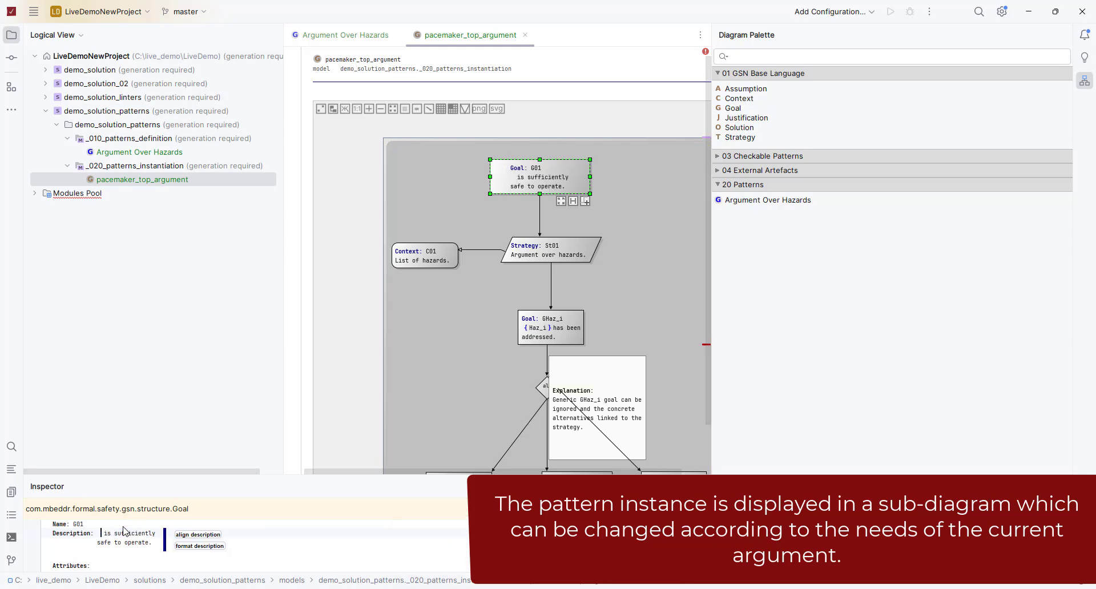
type("The pacemak")
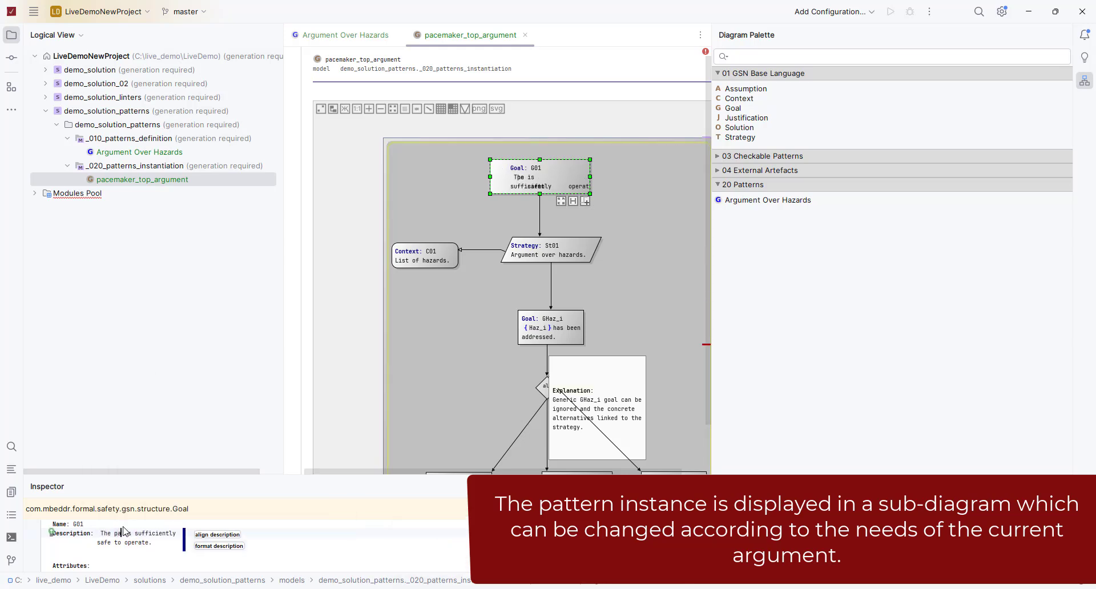
type("er")
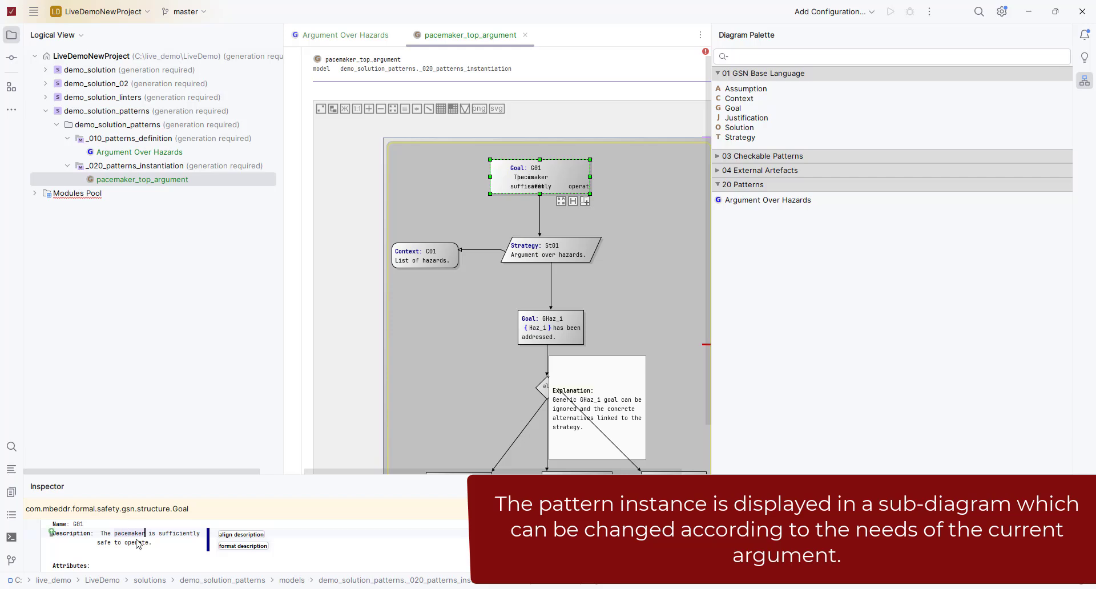
left_click(102, 534)
key("BackSpace")
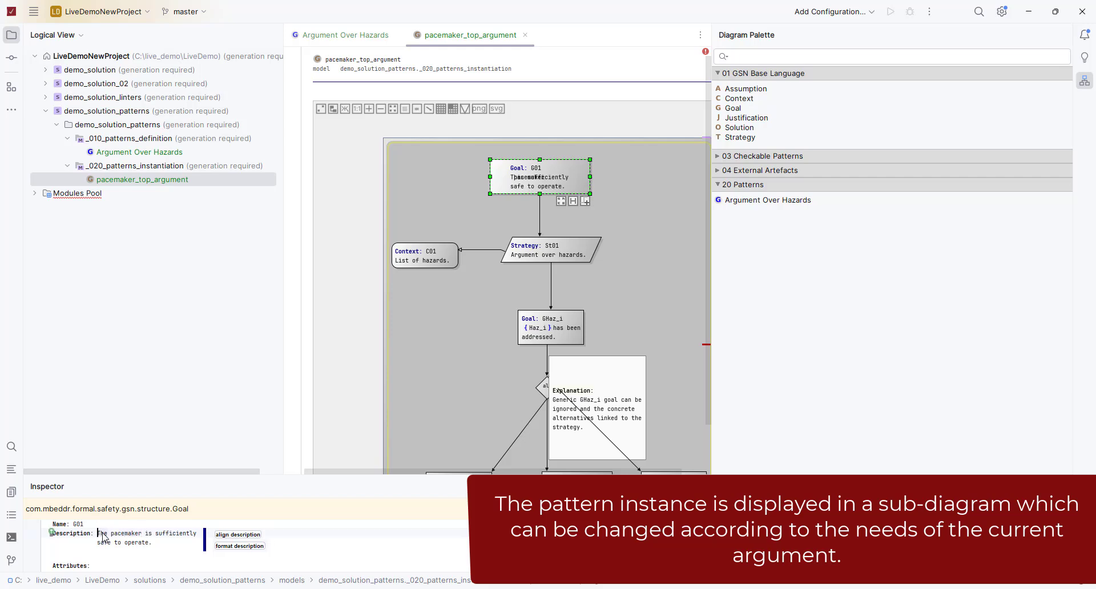
- Change the description of context C01 to "List of hazards of the pacemaker." with a line break after "hazards"
left_click(451, 256)
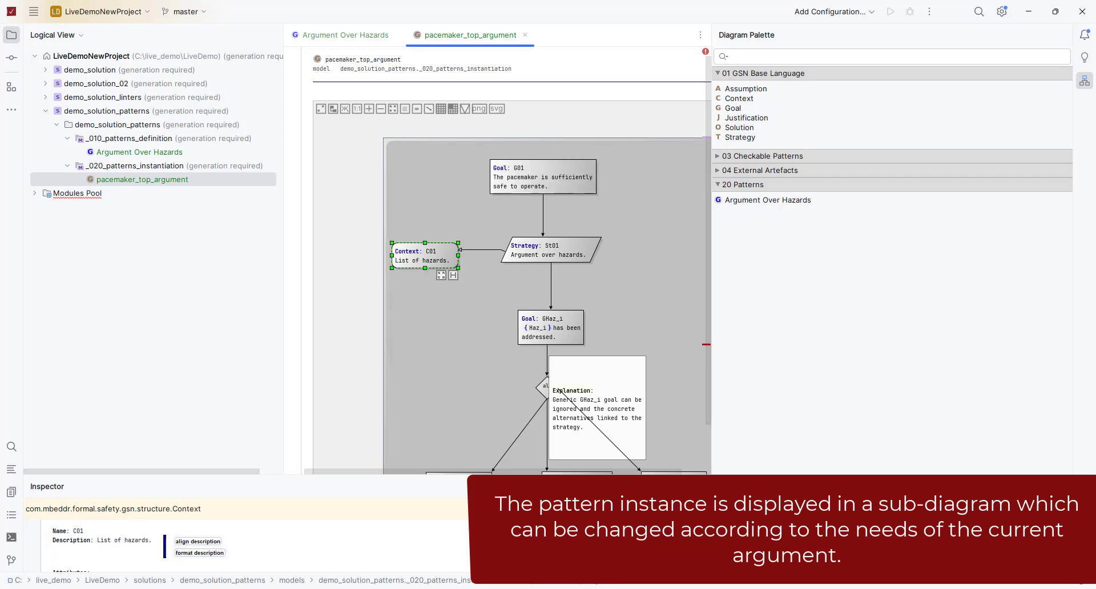
double_click(152, 543)
key("Insert")
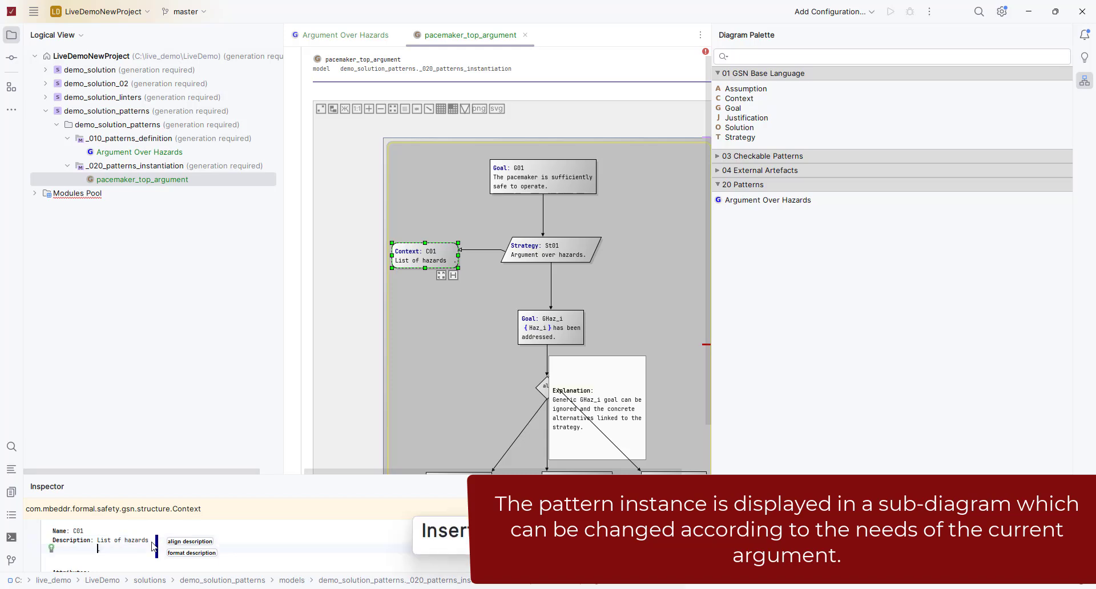
type("of the pacemaker.")
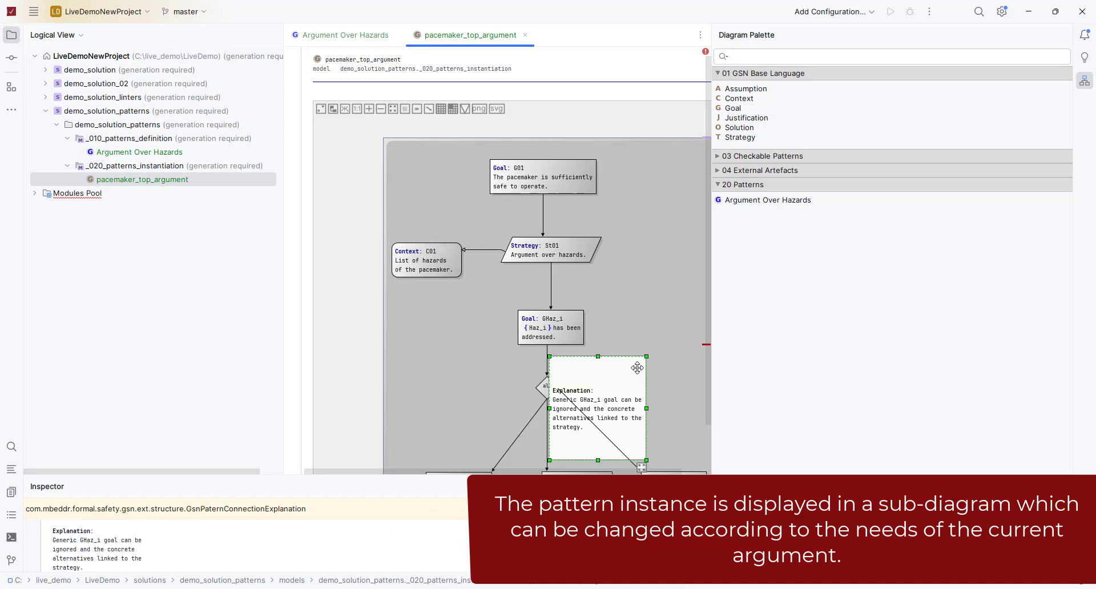
- Delete the explanation note, the generic goal GHaz_i and the alt choice node from the pattern instance
left_click(631, 363)
scroll(682, 313, "down", 2)
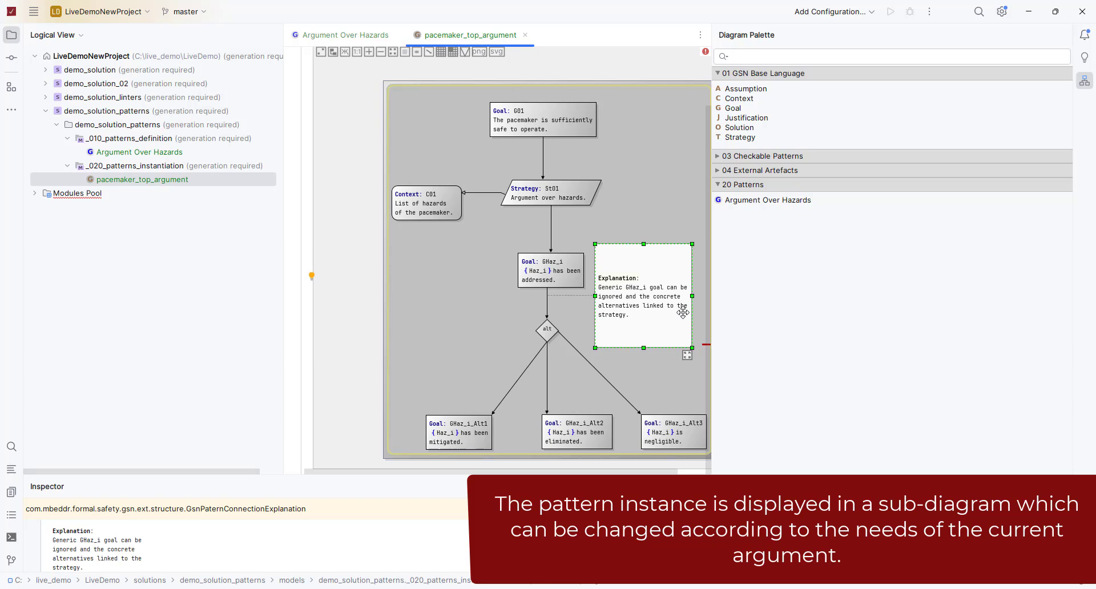
key("Delete")
left_click(580, 279)
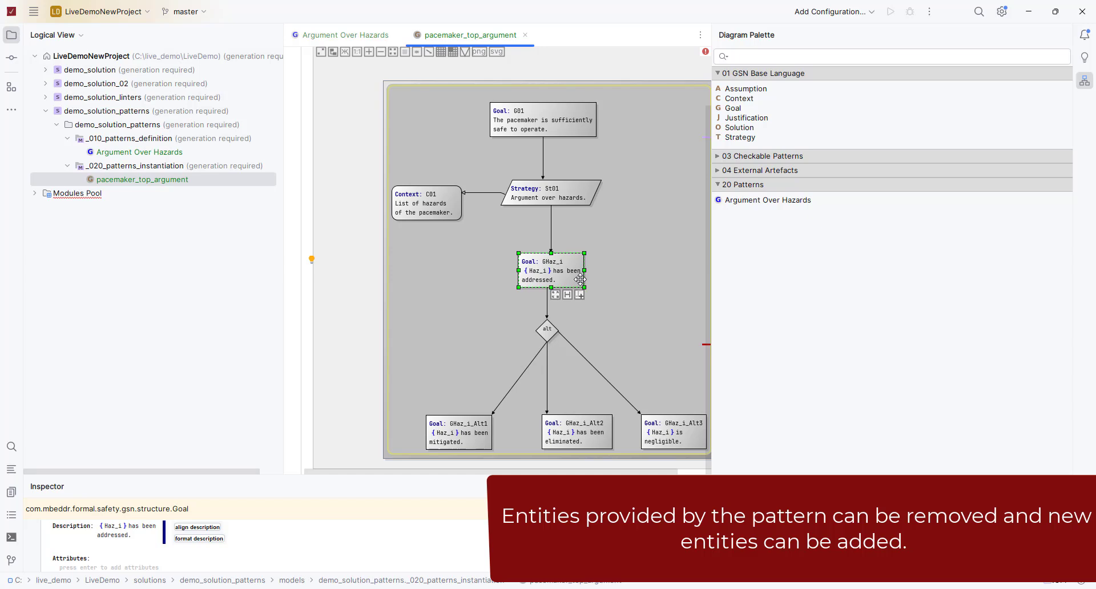
key("Delete")
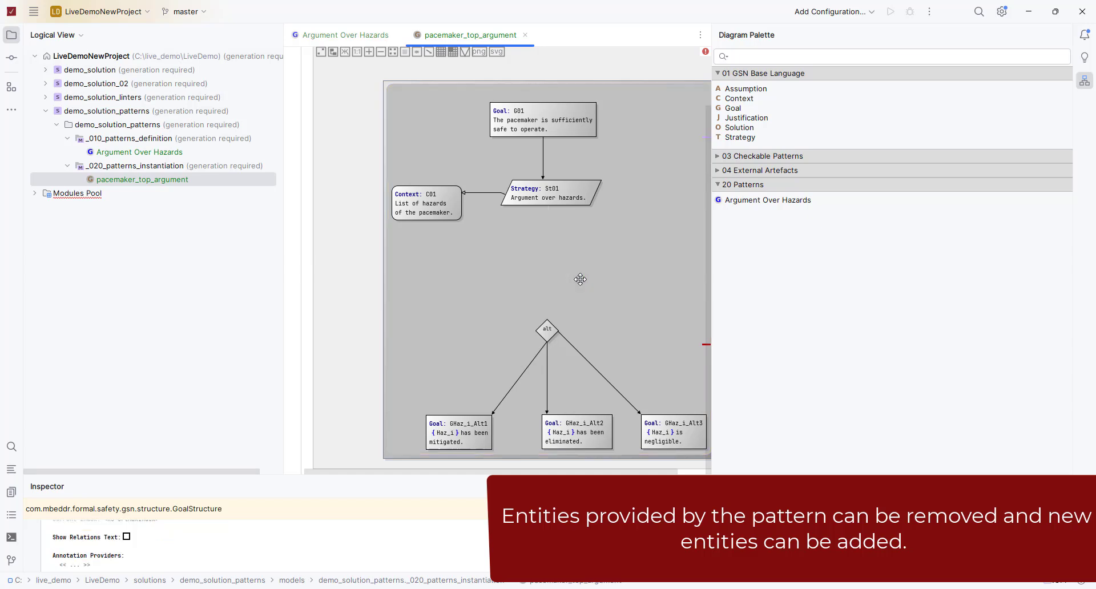
left_click(541, 334)
key("Delete")
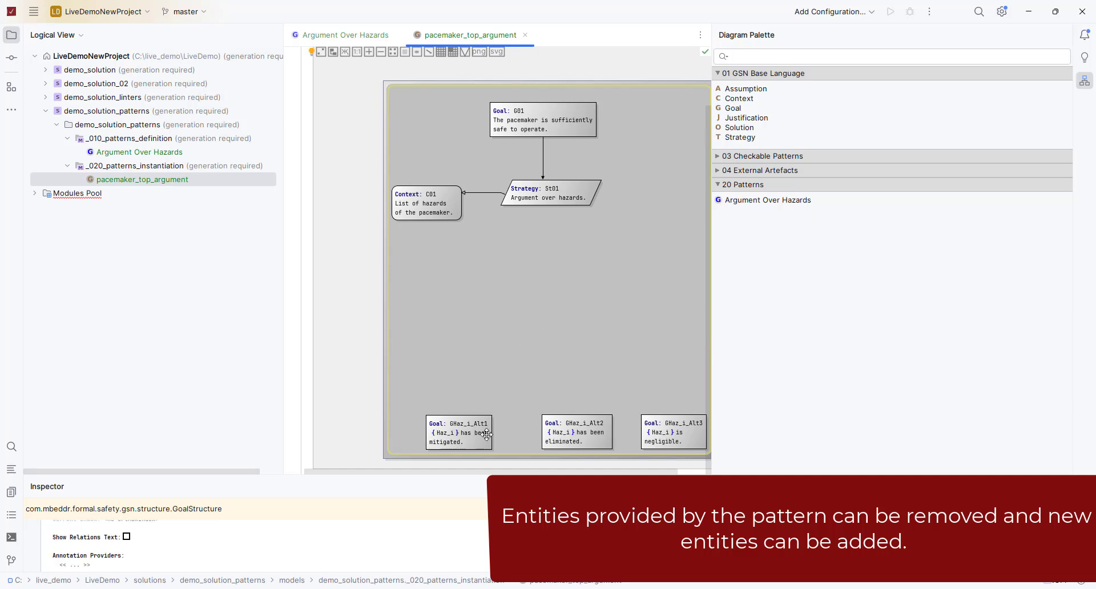
- Rename goal GHaz_i_Alt1 to GHaz_1, describe it as "Pacemaker Hazard 1 has been mitigated.", and move it up below context C01
left_click(477, 435)
left_click(89, 533)
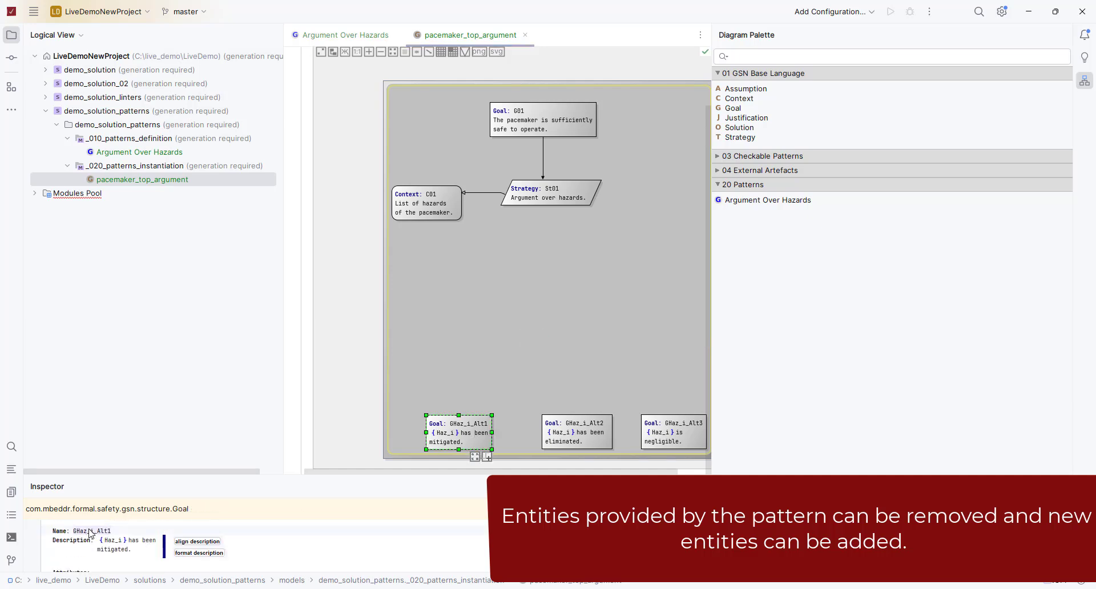
key("Delete")
key("Delete")
key("Delete")
key("Delete")
key("Delete")
key("Down")
type("Pacemaker Hazard")
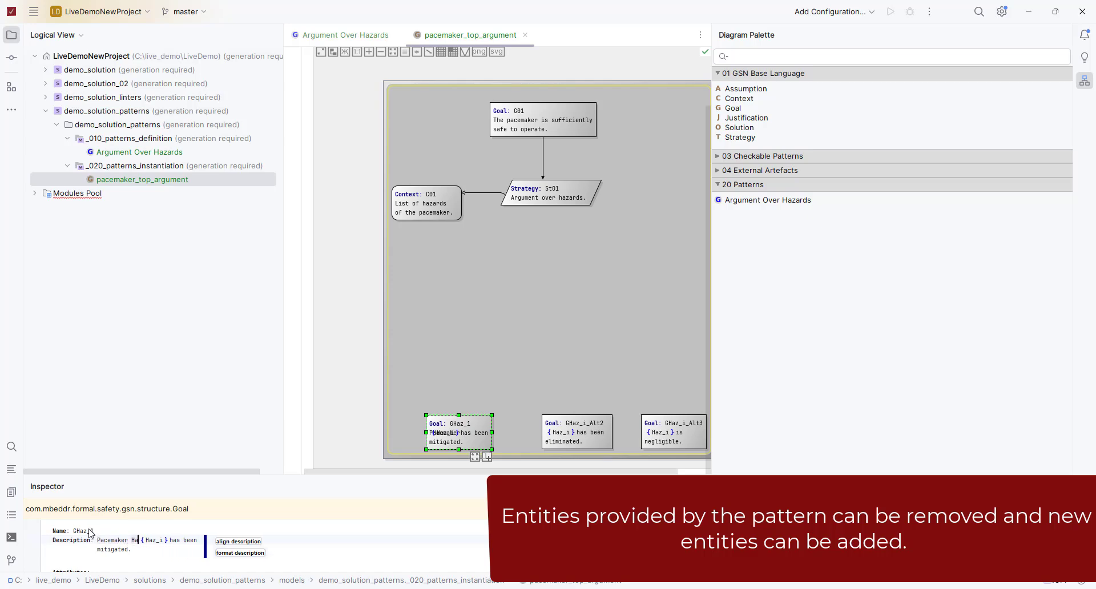
type(" 1")
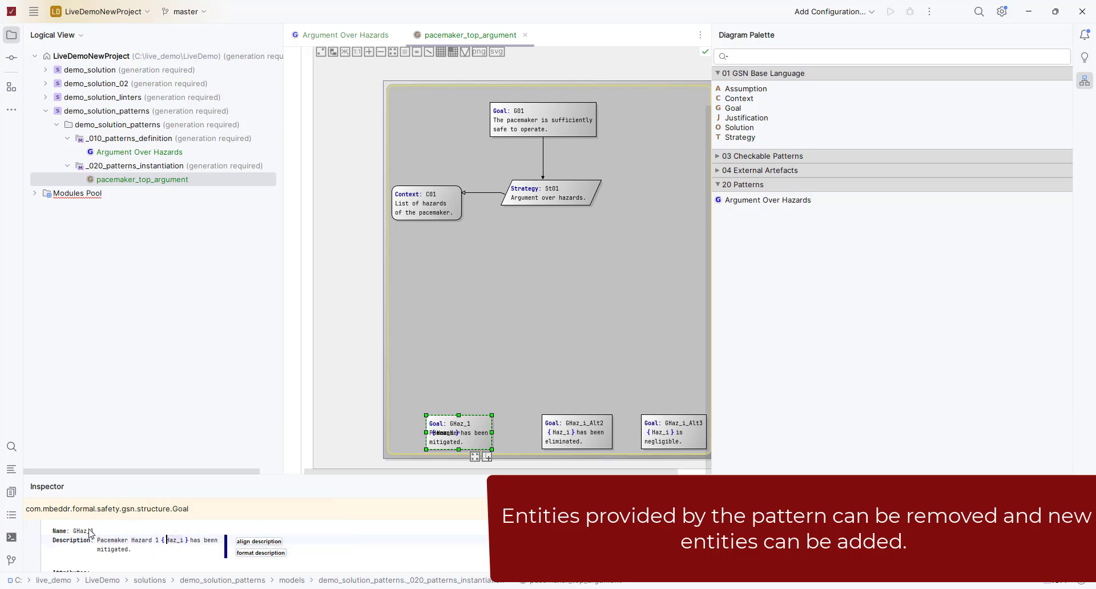
key("Delete")
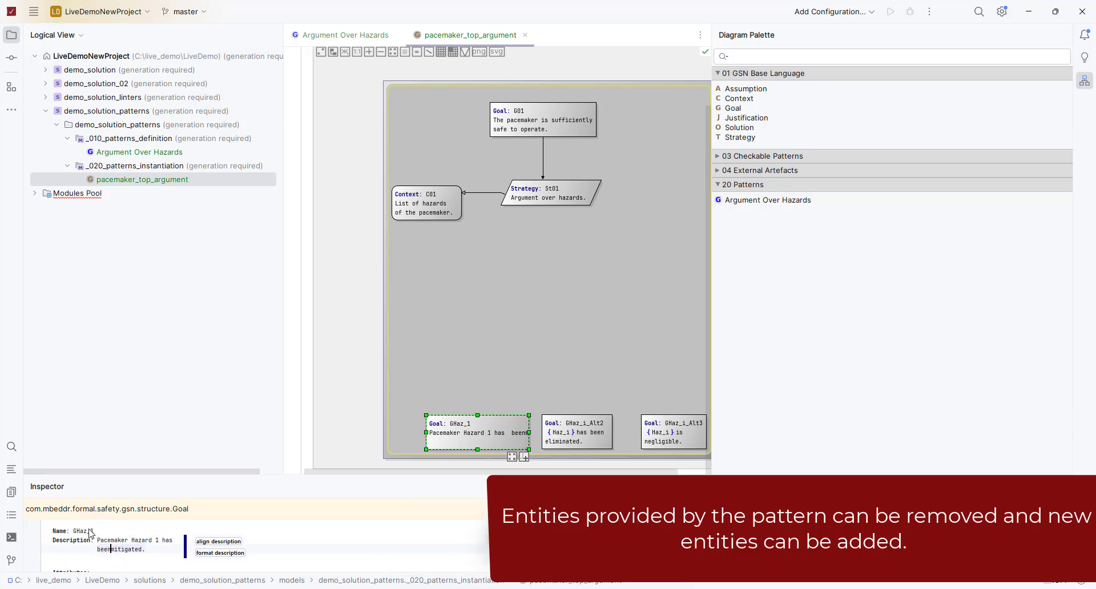
left_click_drag(477, 445, 454, 300)
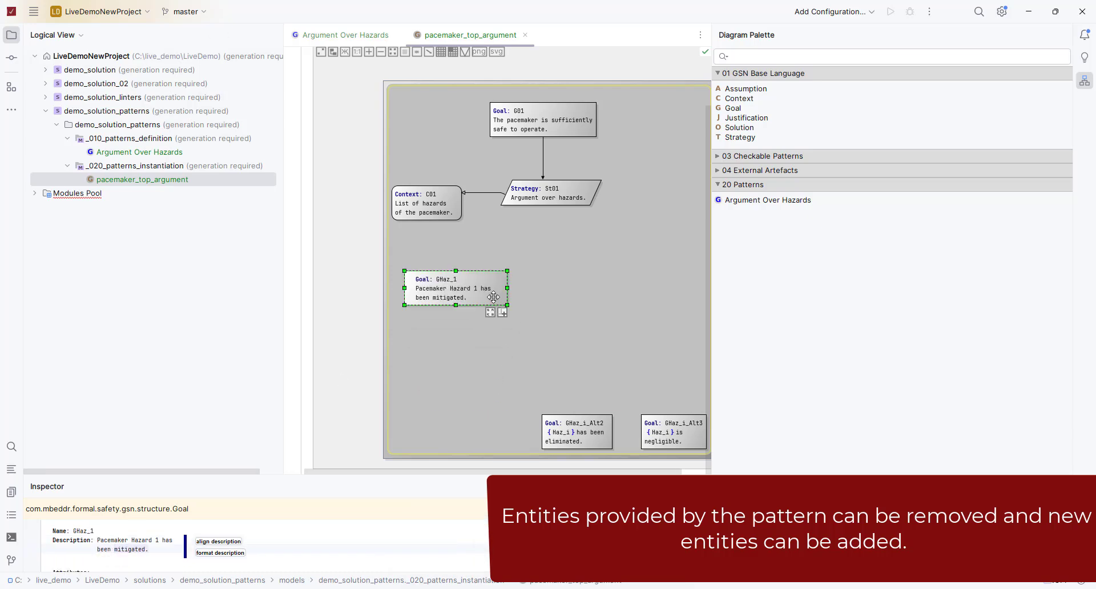
- Turn the other two alternatives into GHaz_2 "Hazard 2 has been eliminated." and GHaz_3 "Hazard 3 is negligible.", both in line with GHaz_1
left_click(582, 431)
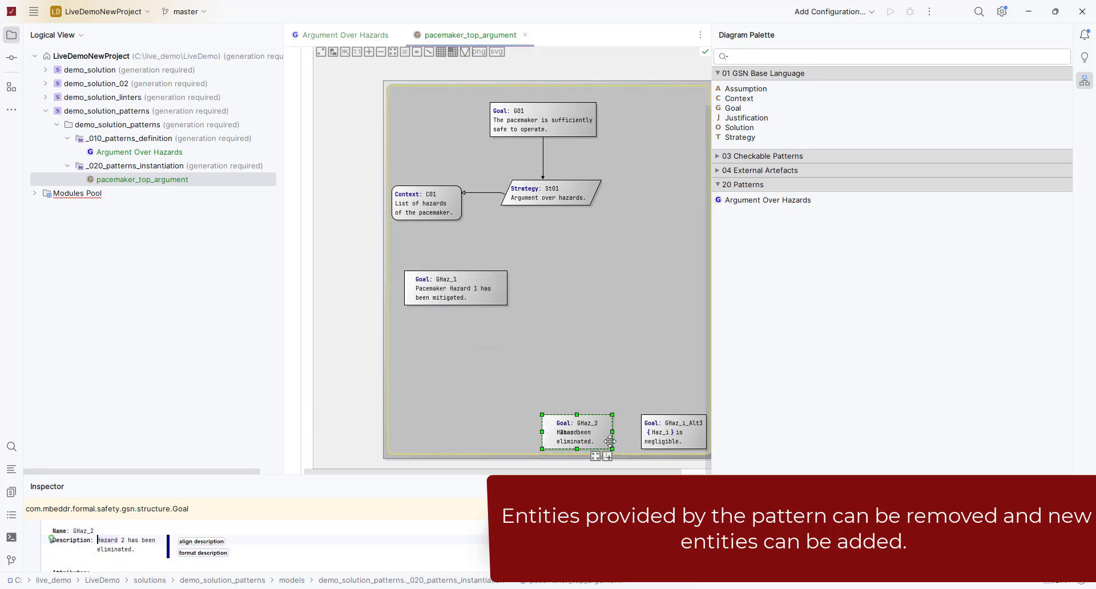
left_click_drag(606, 439, 595, 294)
left_click_drag(666, 429, 654, 293)
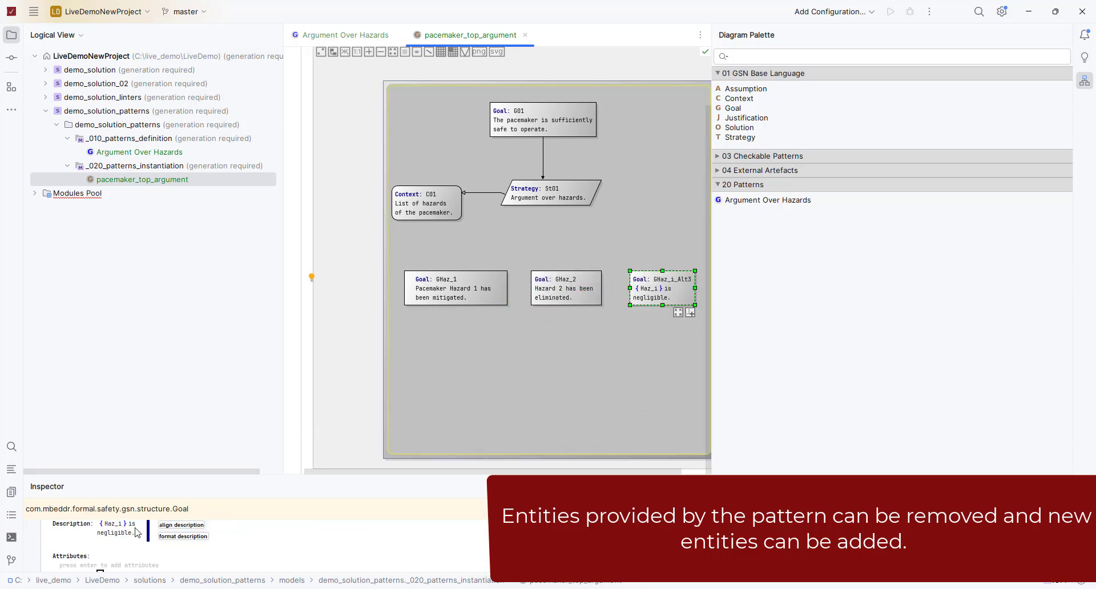
left_click(119, 540)
type("3")
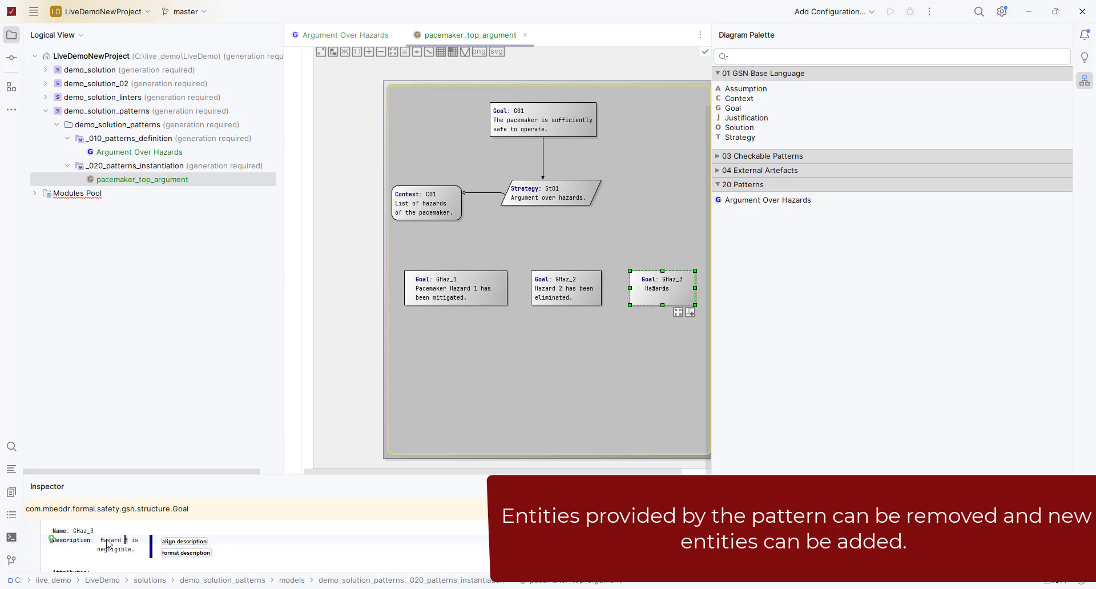
- Add a new goal to the pattern instance and place it beside GHaz_3, widening the instance frame to make room
left_click_drag(712, 251, 810, 251)
left_click_drag(830, 110, 682, 237)
left_click_drag(715, 269, 795, 268)
left_click_drag(695, 251, 767, 292)
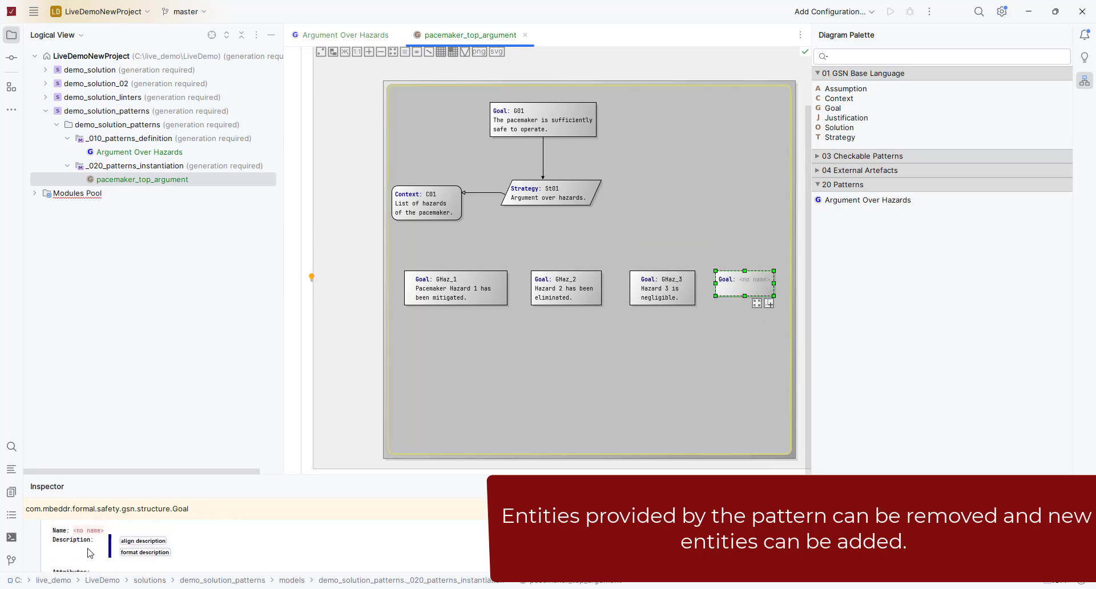
- Name the new goal GHaz_4 and set its description to "Hazard 4 is mitigated."
left_click(86, 528)
type("GHaz_4")
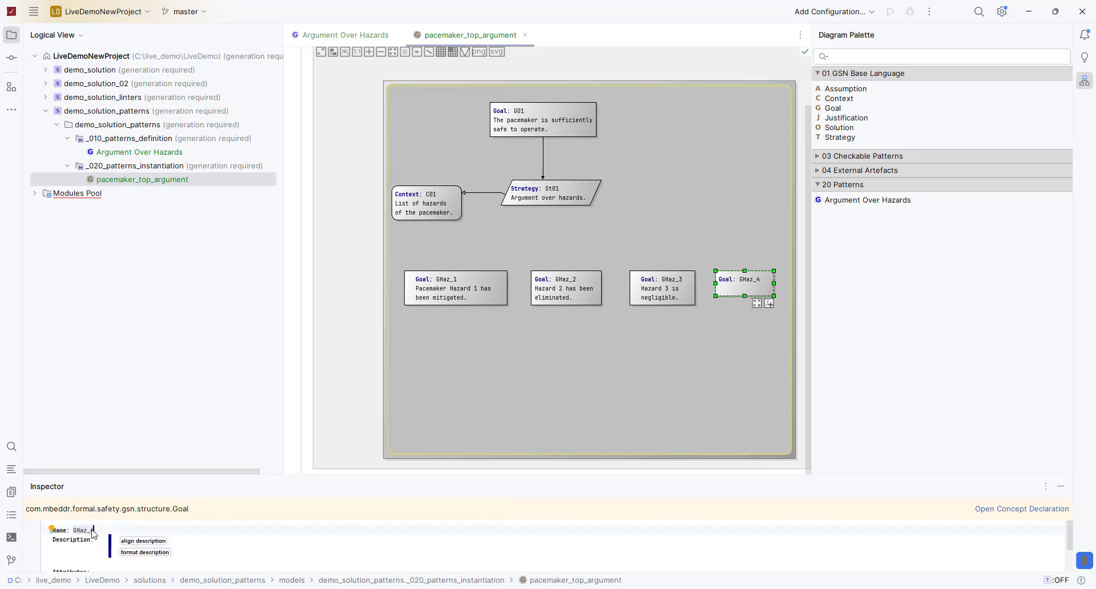
key("Down")
type("Hazard 3")
key("BackSpace")
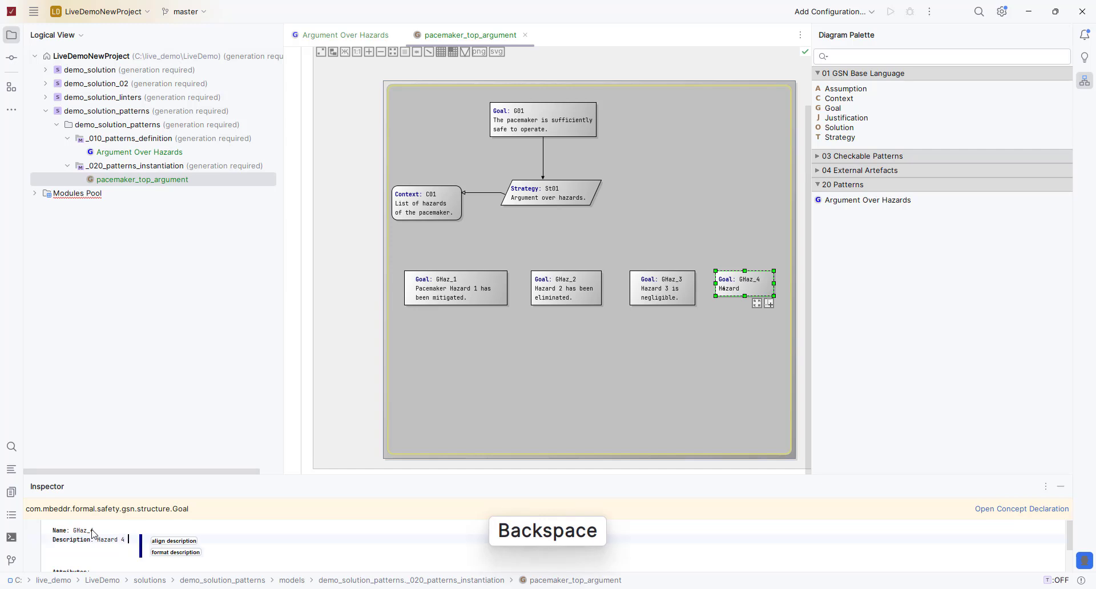
type("4 is mitigated.")
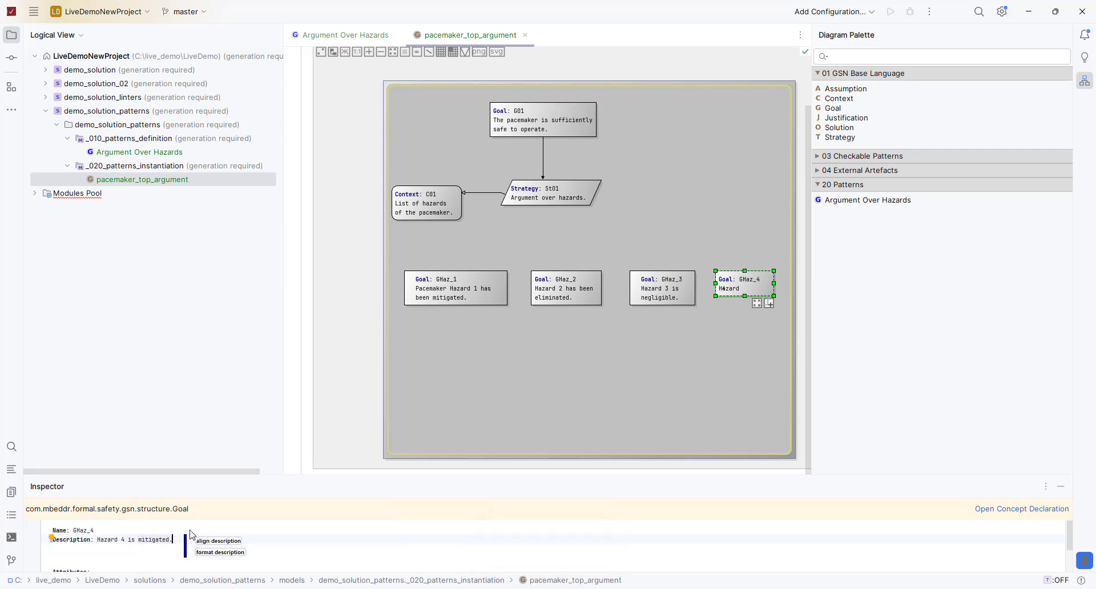
left_click(750, 295)
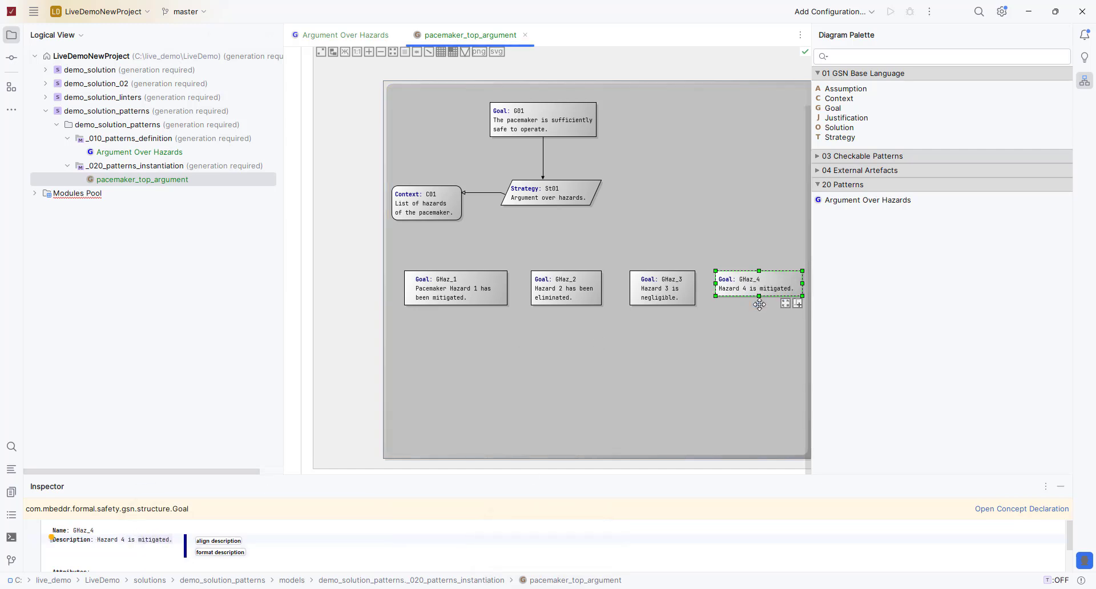
- Connect strategy St01 to goals GHaz_1 through GHaz_4 and shorten the pattern instance frame to just below the goals
left_click(595, 193)
left_click_drag(596, 261, 485, 270)
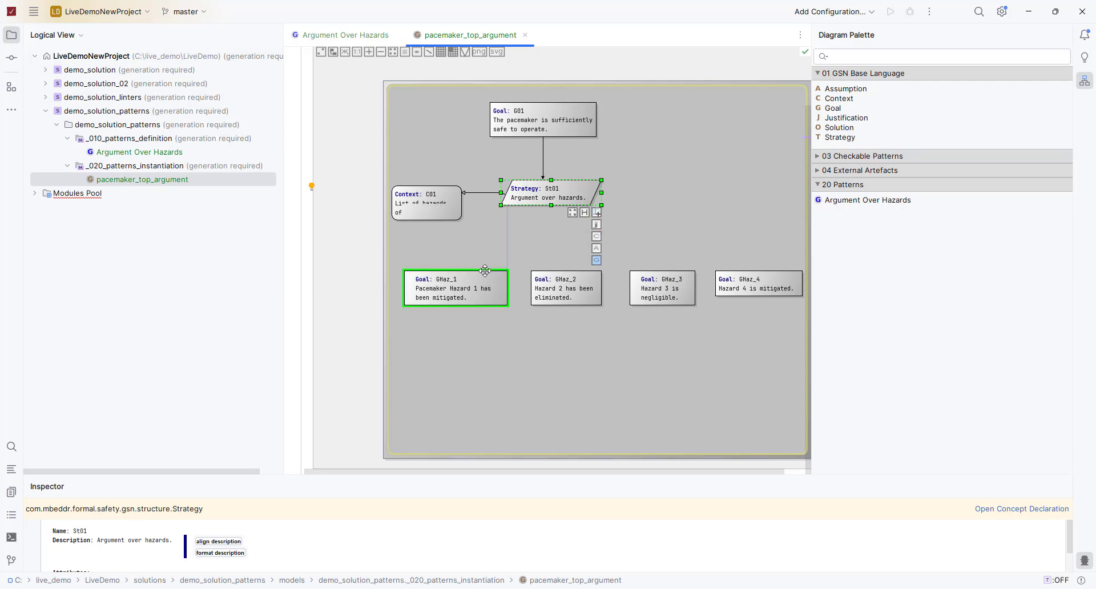
left_click_drag(597, 260, 656, 282)
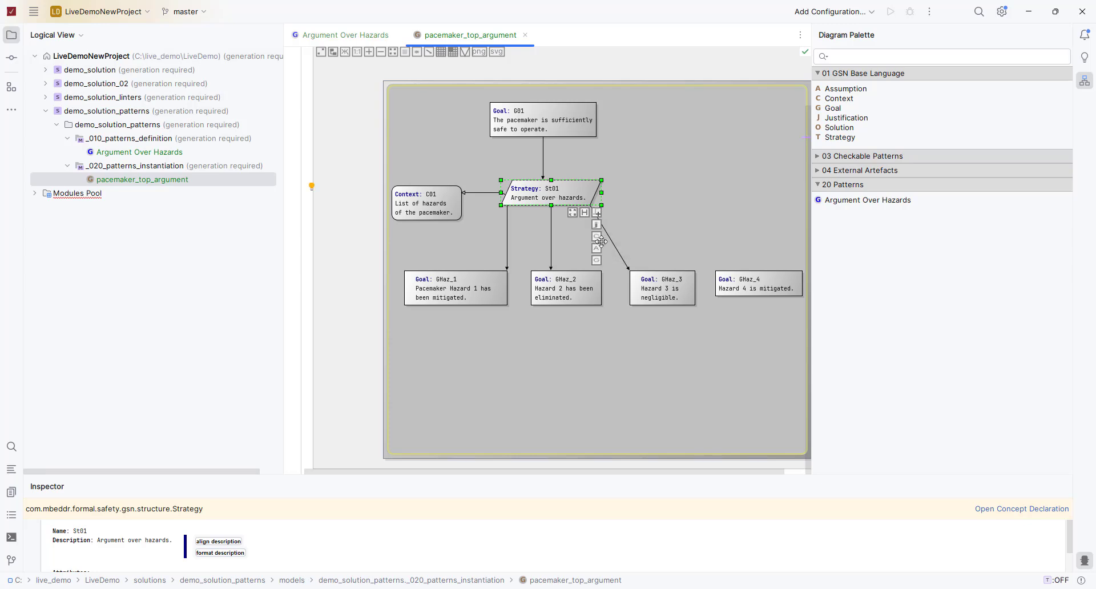
left_click_drag(597, 262, 744, 273)
left_click(694, 384)
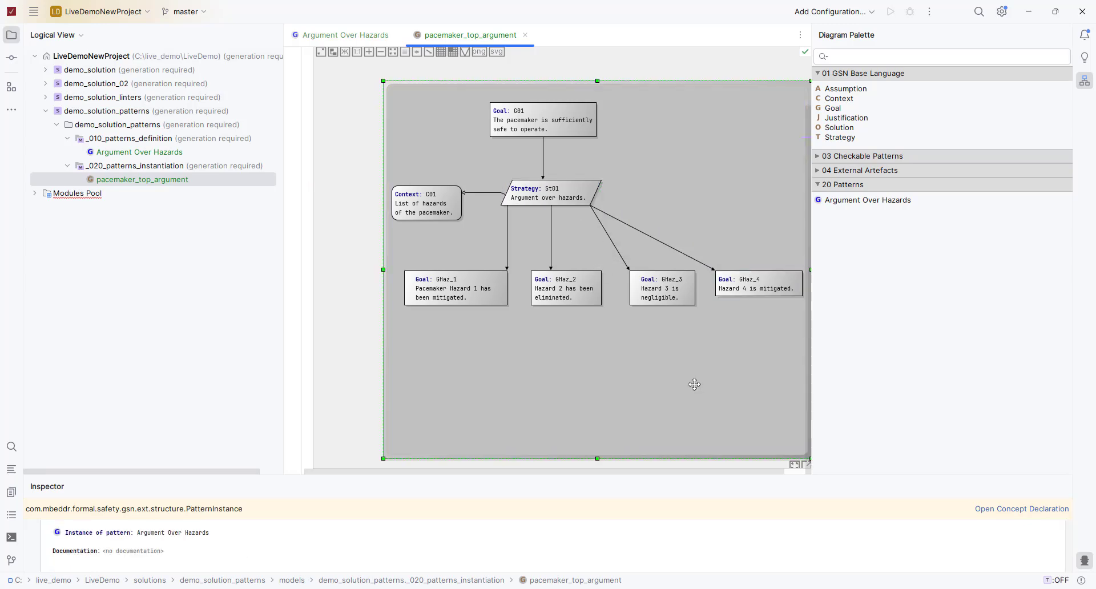
left_click_drag(597, 458, 598, 322)
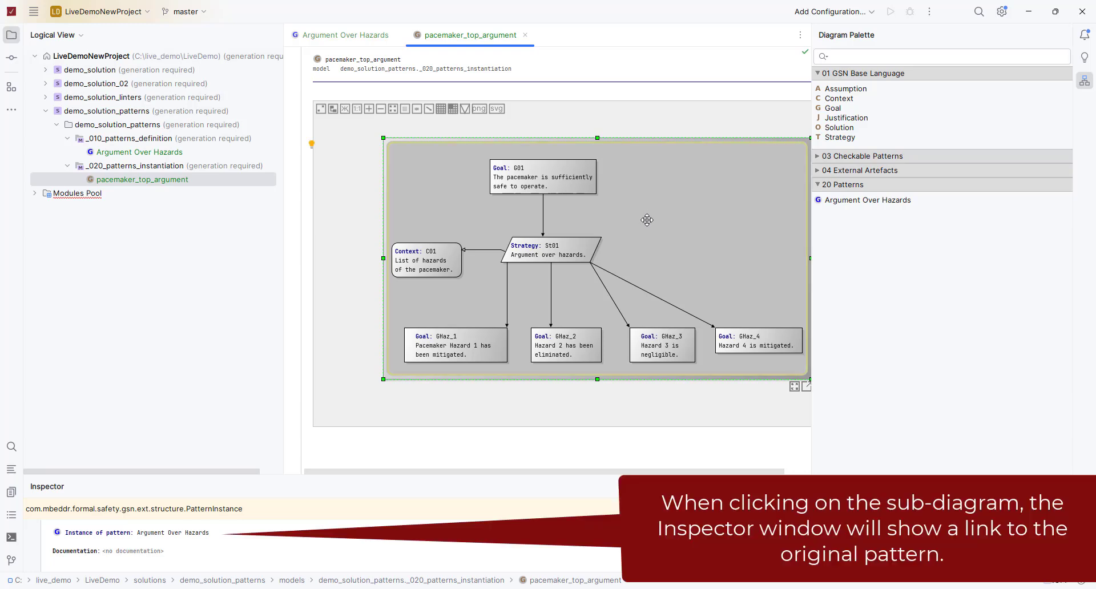
- Open the original Argument Over Hazards pattern referenced by the instance, view it, and return to pacemaker_top_argument
left_click(199, 536, "ctrl")
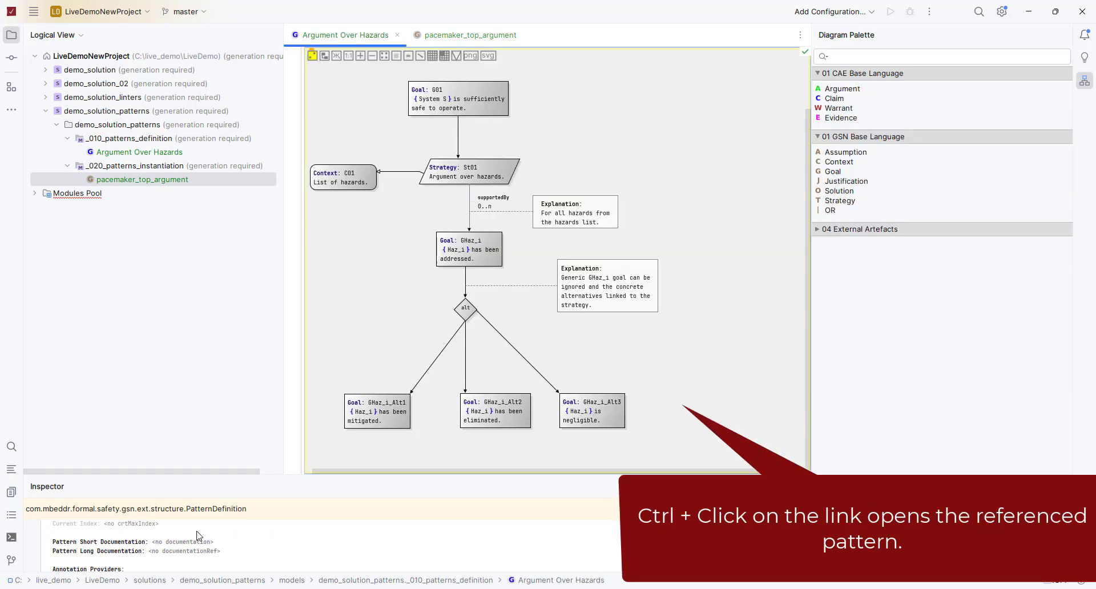
left_click(456, 34)
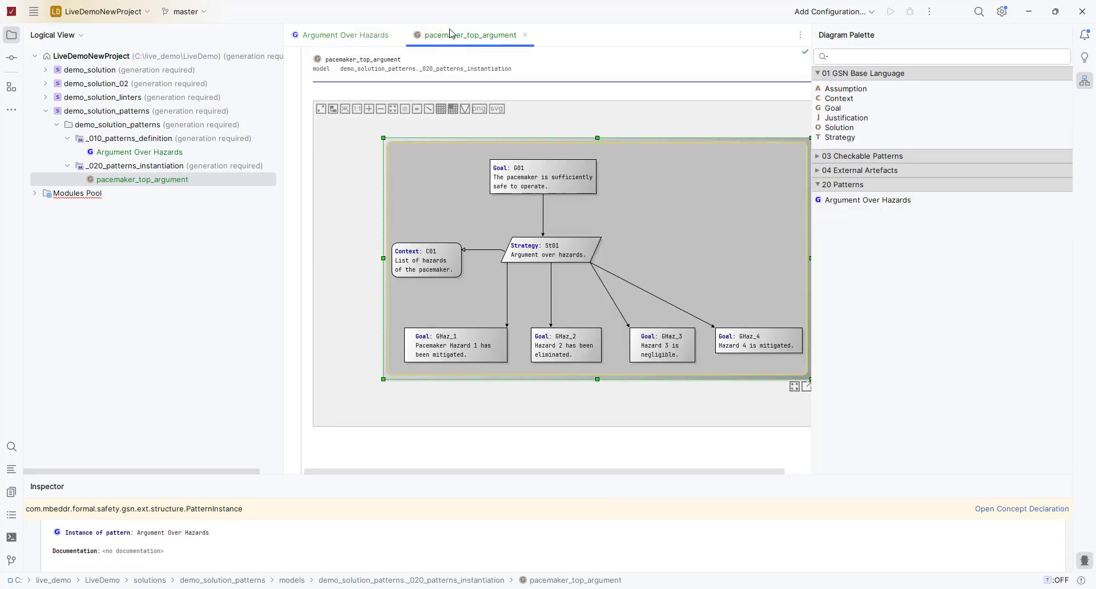
- Document the pattern instance with "This is an instance of the Argument Over Hazards pattern." on two lines and place the note opposite goal G01
left_click(126, 550)
key("ctrl+space")
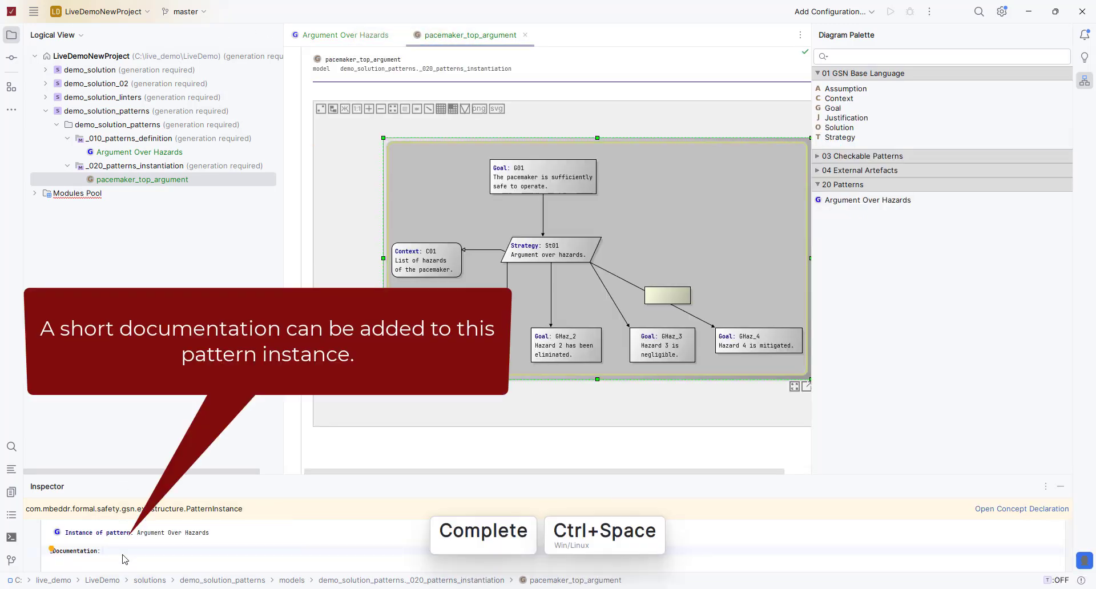
type("This ")
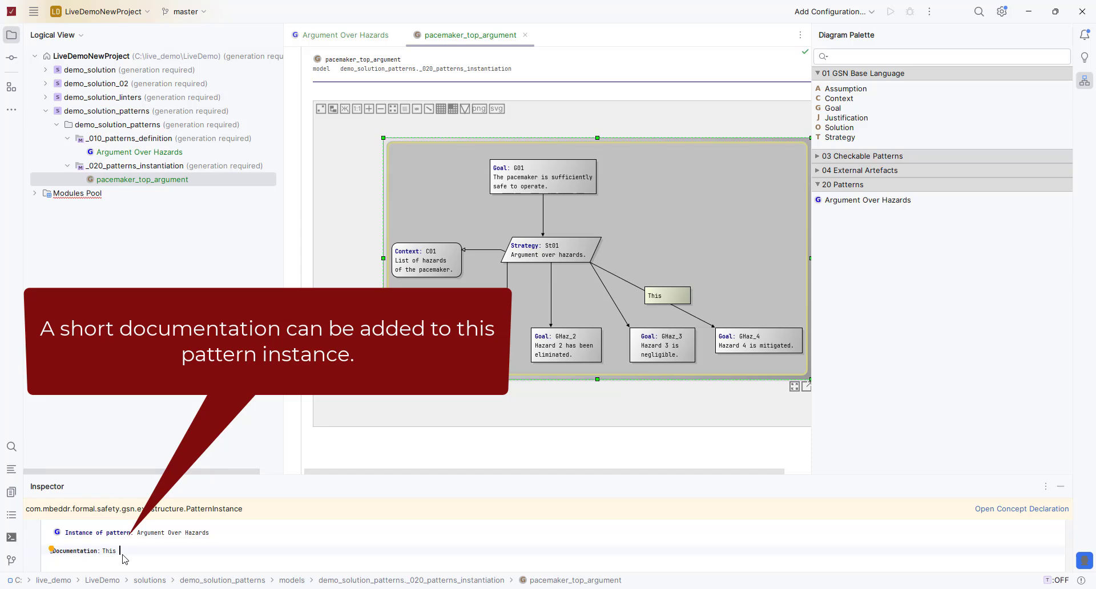
type("is an instance of the")
key("Return")
type("Argument Over Hazards pattern.")
key("ctrl+Right")
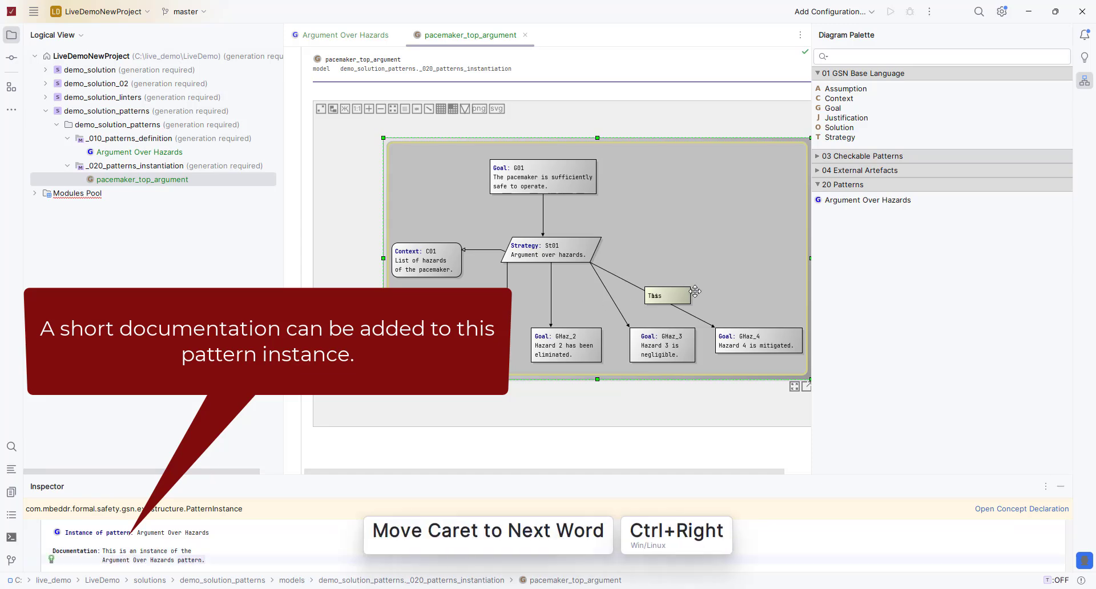
left_click_drag(694, 291, 770, 166)
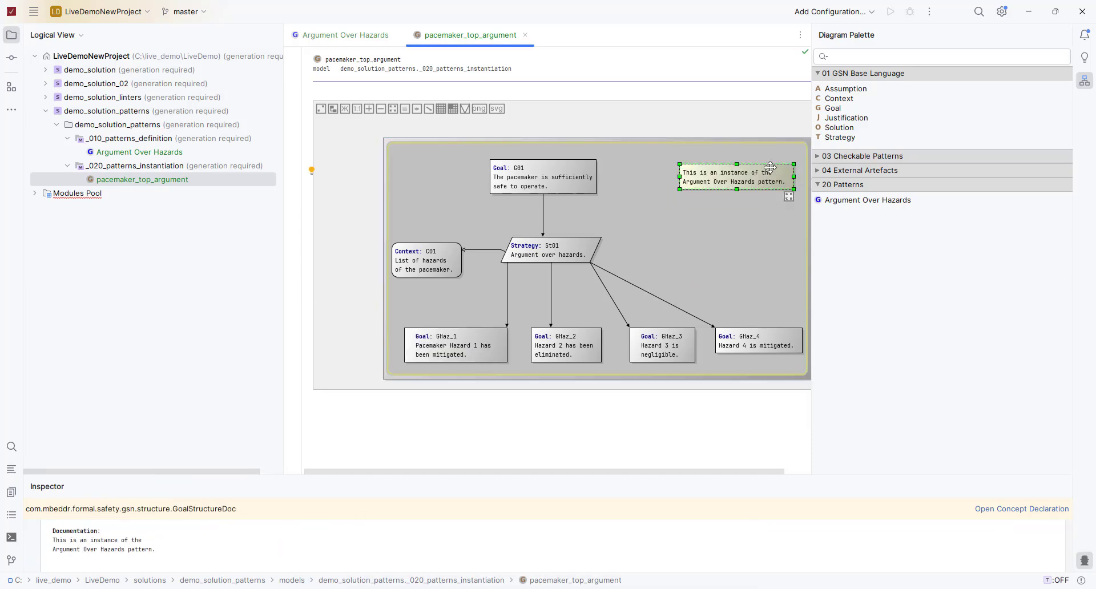
- Add solution S01 "Mitigation evidence for Hazard 1." below the pattern instance, outside its frame, and connect goal GHaz_1 to it
left_click(323, 114)
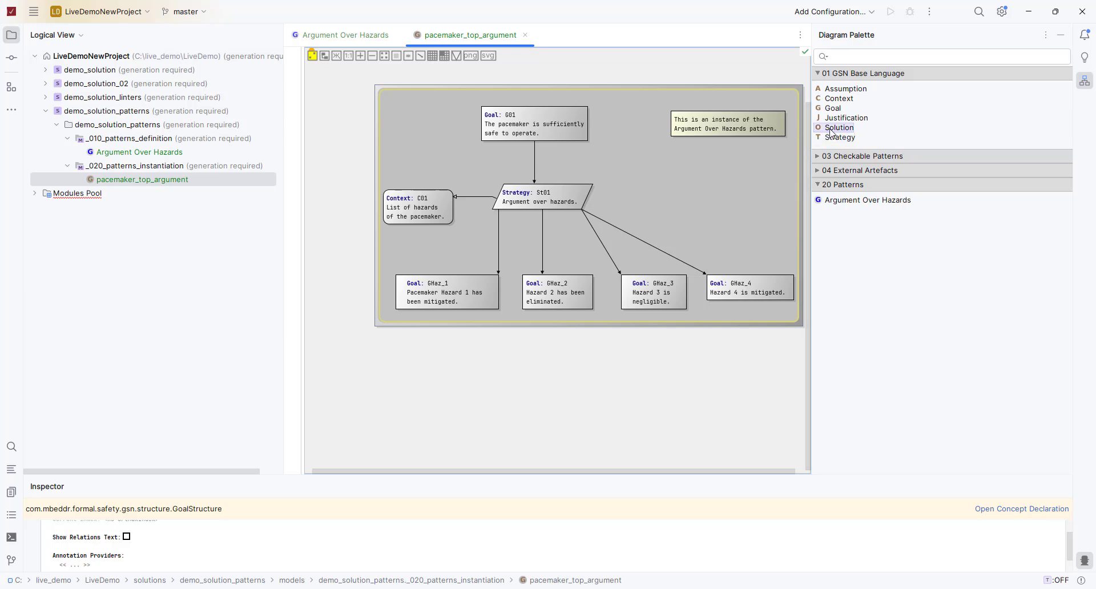
left_click_drag(837, 129, 457, 391)
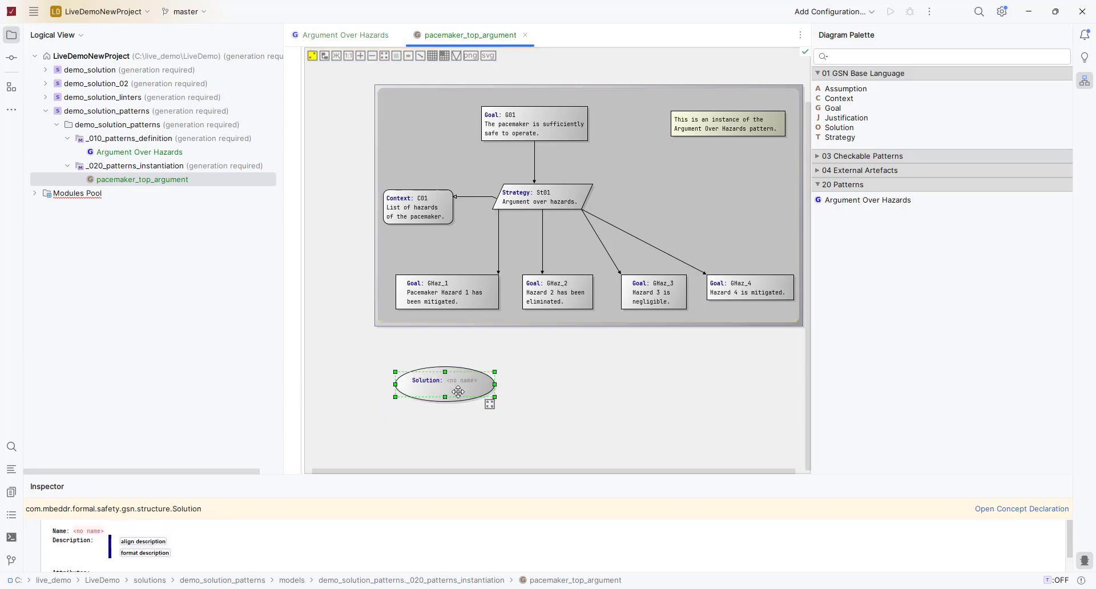
left_click(88, 531)
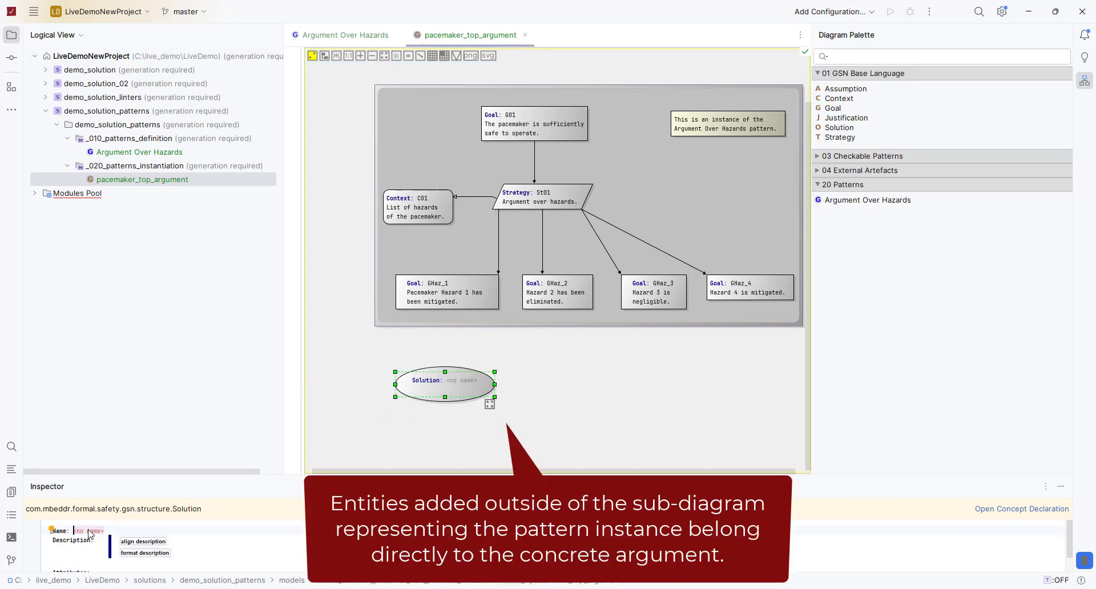
type("S01Mitigation evidence")
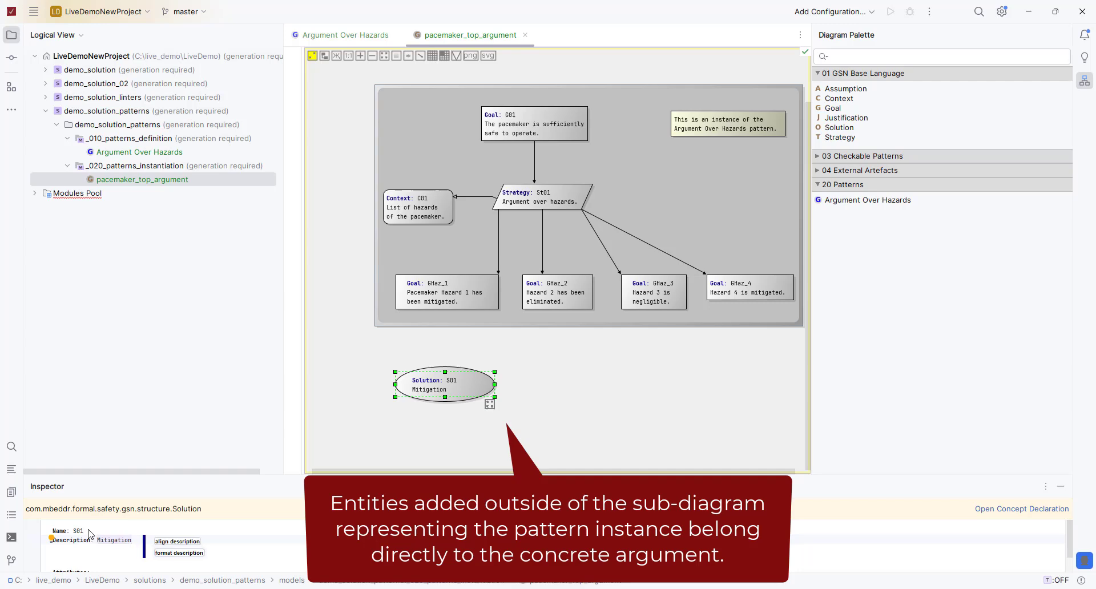
key("Return")
left_click_drag(494, 316, 461, 378)
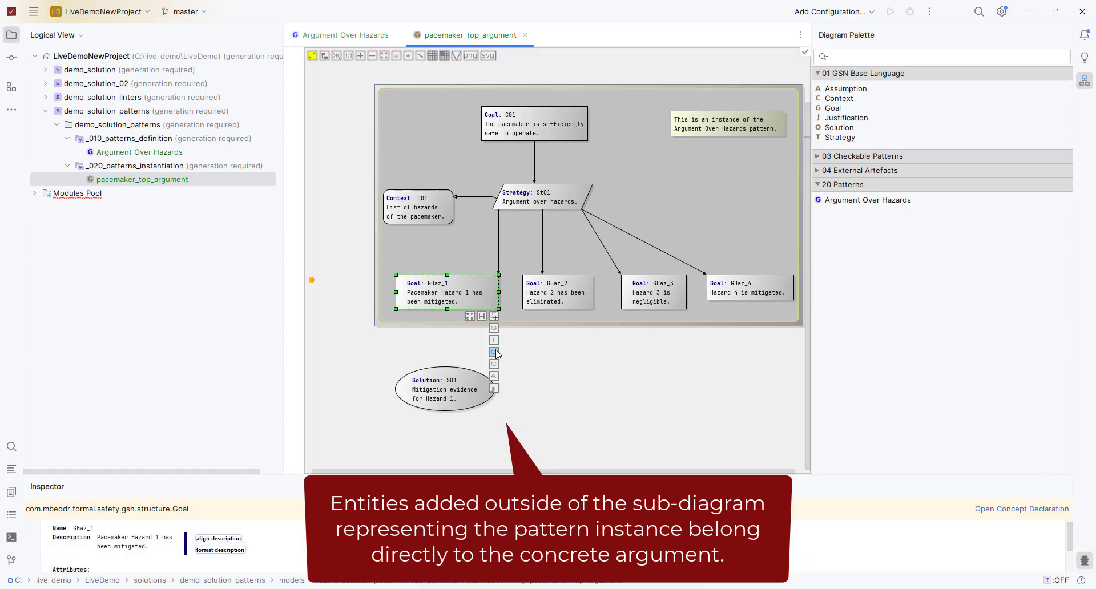
key("Return")
- Duplicate solution S01 and place the copy beside it, below goal GHaz_2
left_click(556, 293)
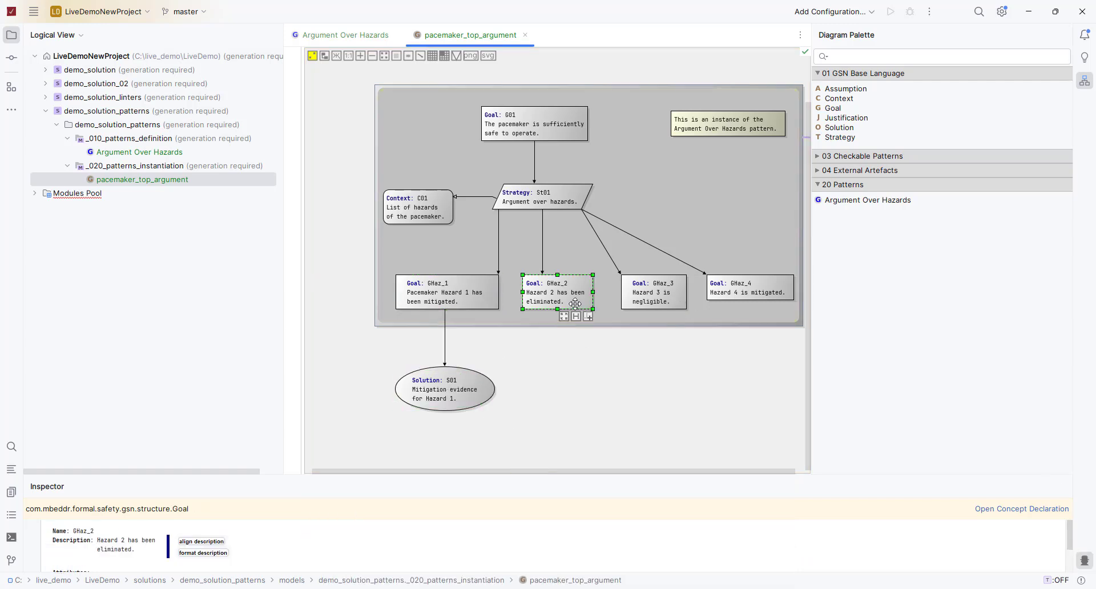
left_click(493, 389)
key("ctrl+c")
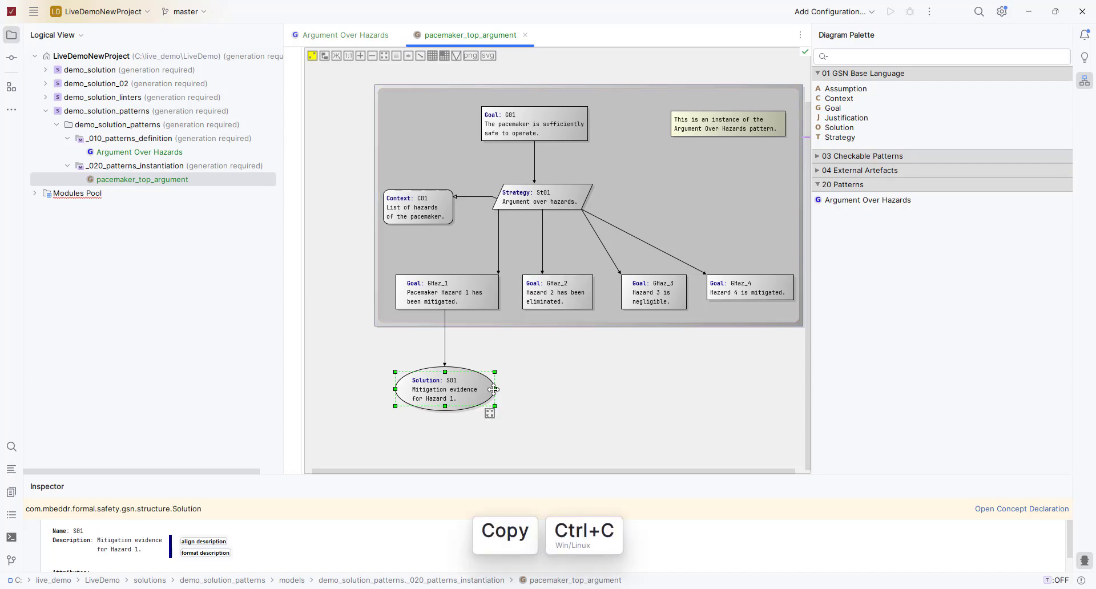
key("ctrl+v")
left_click_drag(490, 403, 552, 390)
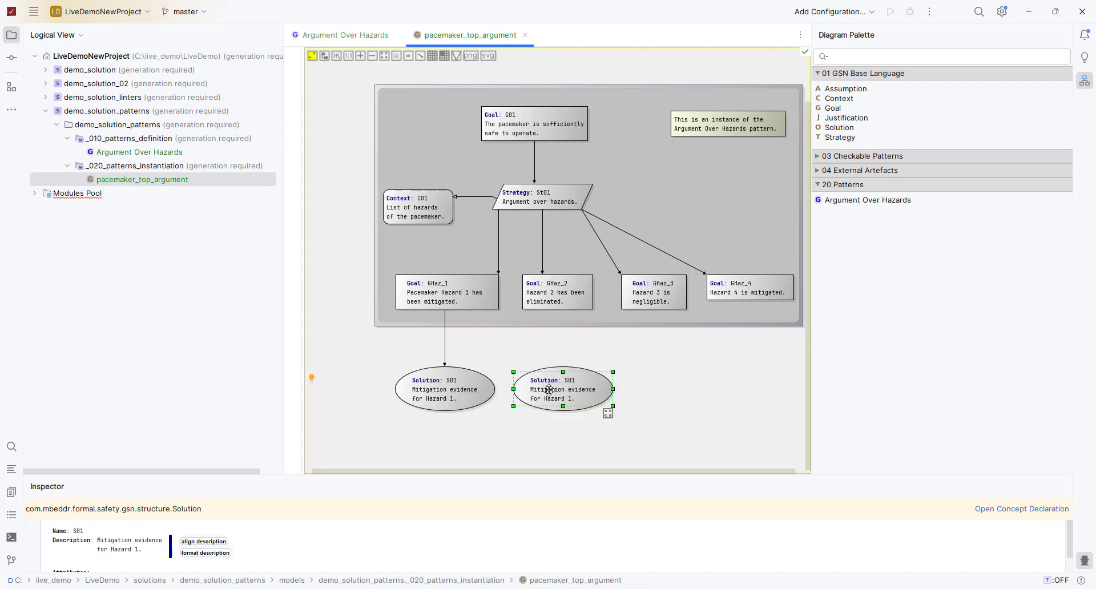
- Rename the copied solution S02 and describe it as "Elimination evidence for Hazard 2." with a line break after "evidence"
left_click(102, 532)
key("Right")
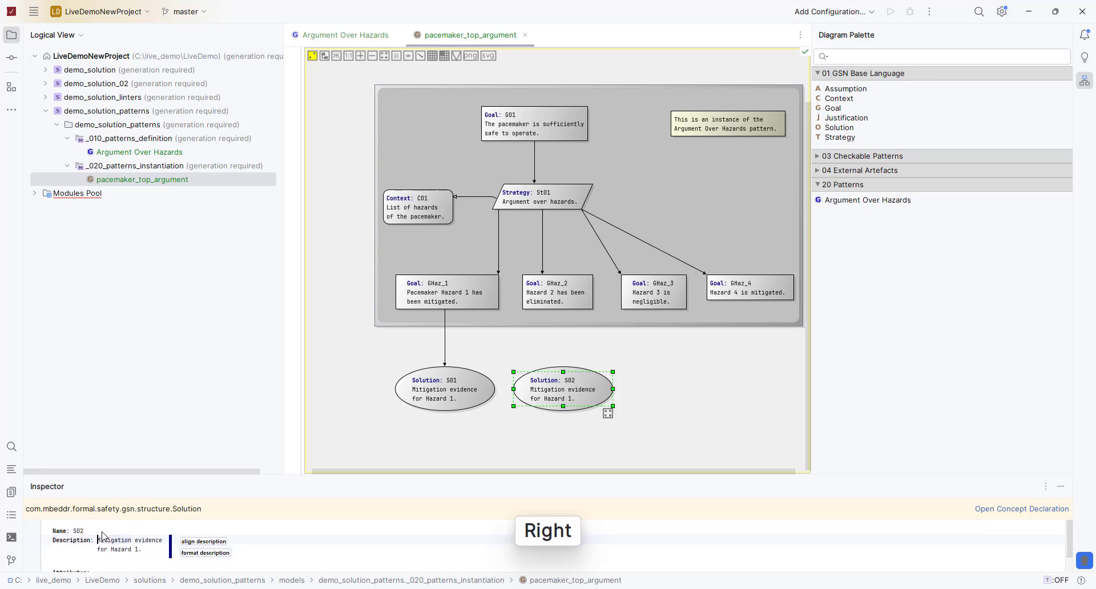
key("ctrl+Up")
type("Elimination evidence")
key("Return")
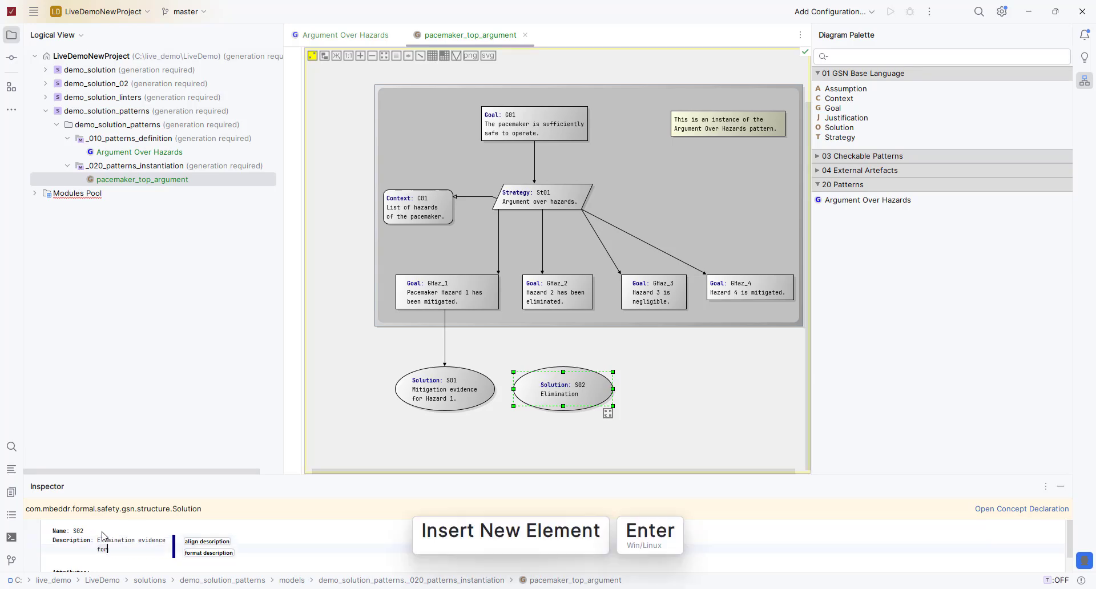
type("for Hazard 2.")
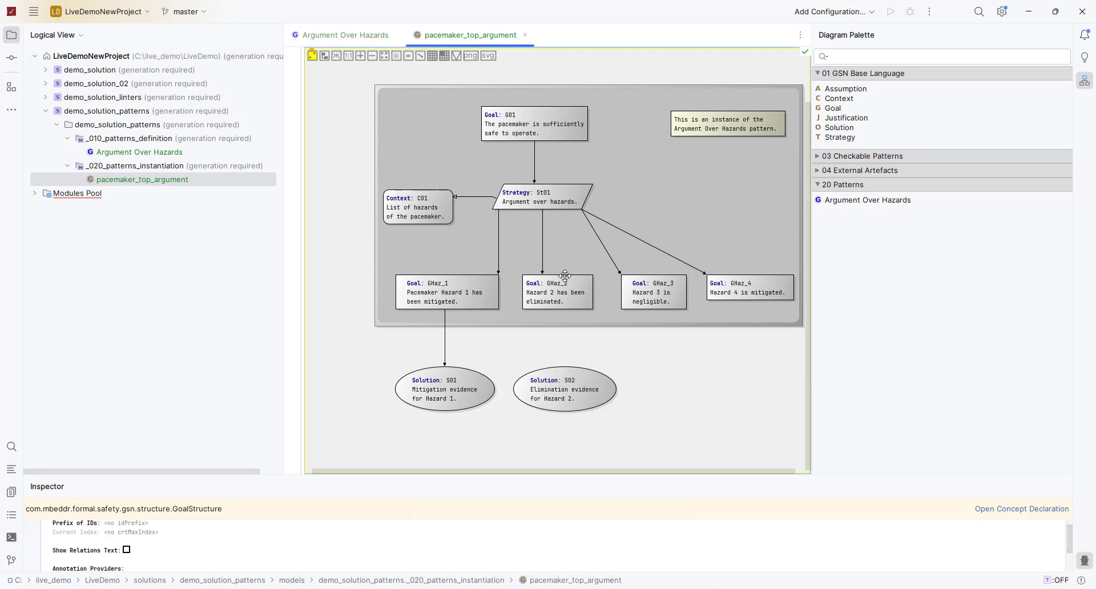
- Connect goal GHaz_2 to solution S02
left_click(563, 278)
left_click_drag(588, 315, 565, 385)
left_click(682, 303)
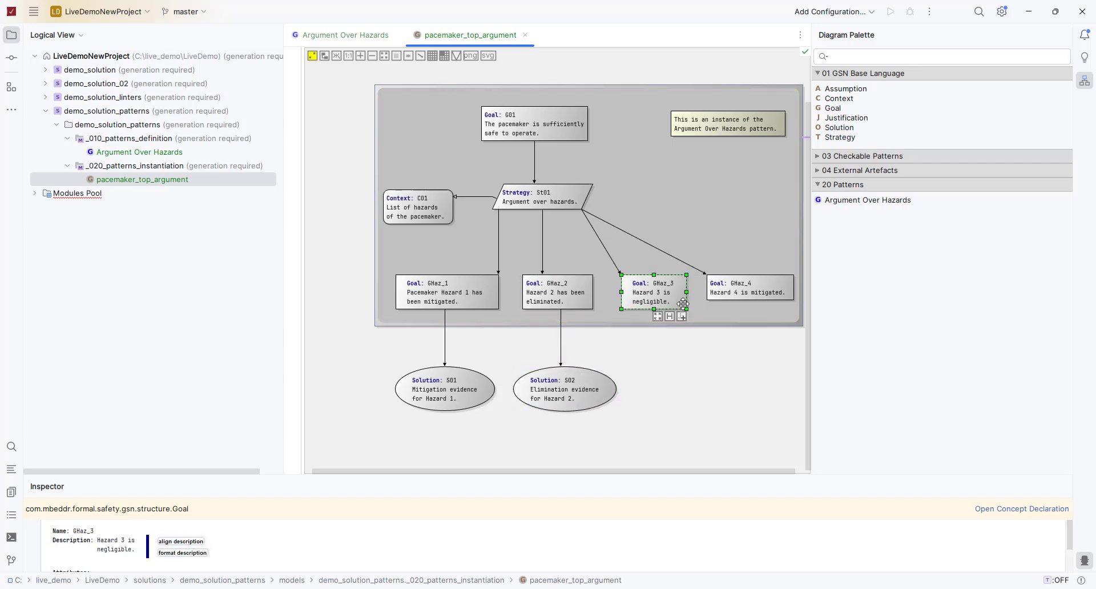
- Mark goal GHaz_3 as undeveloped
scroll(388, 542, "down", 3)
scroll(103, 558, "down", 2)
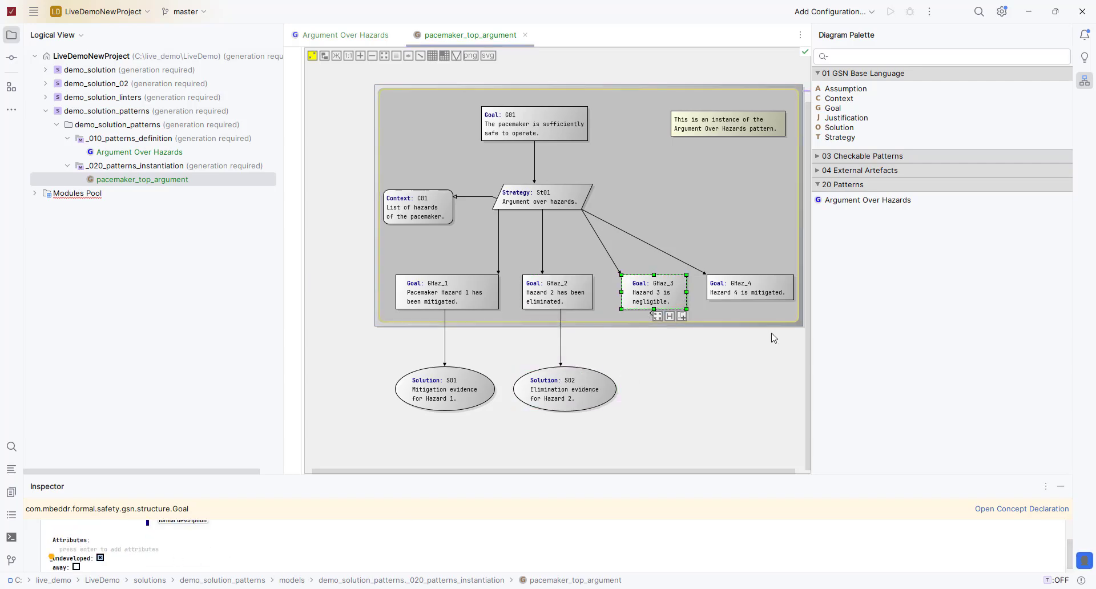
- Add strategy St2 "Operation procedures and periodic controls." below goal GHaz_4, outside the pattern instance frame, with a line break after "procedures"
left_click(778, 291)
double_click(741, 374)
type("Strategy:")
left_click_drag(757, 376, 741, 374)
left_click(88, 496)
type("St2")
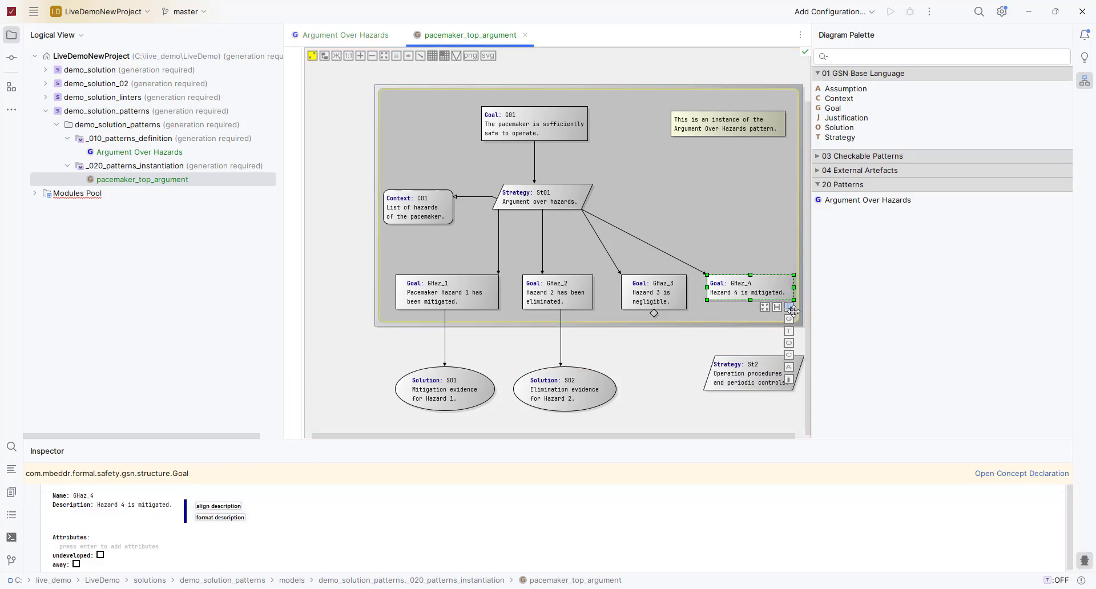
- Connect goal GHaz_4 to strategy St2 and mark the strategy as undeveloped
left_click_drag(791, 311, 775, 380)
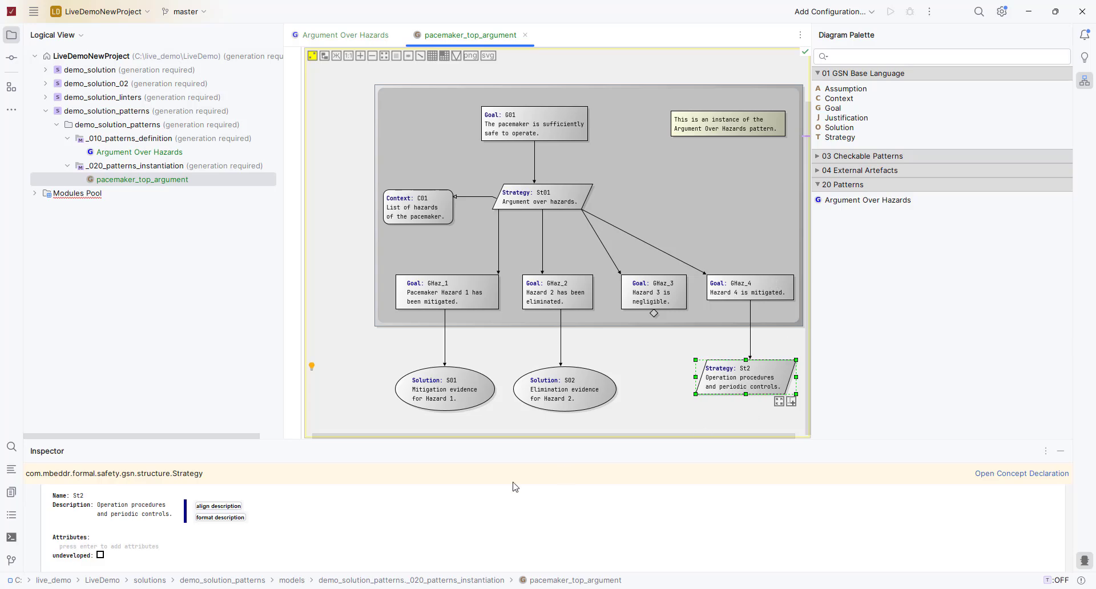
left_click(101, 555)
left_click(655, 419)
- Apply the Move Pattern Instance Content to Parent intention to the Argument Over Hazards pattern instance
left_click(436, 149)
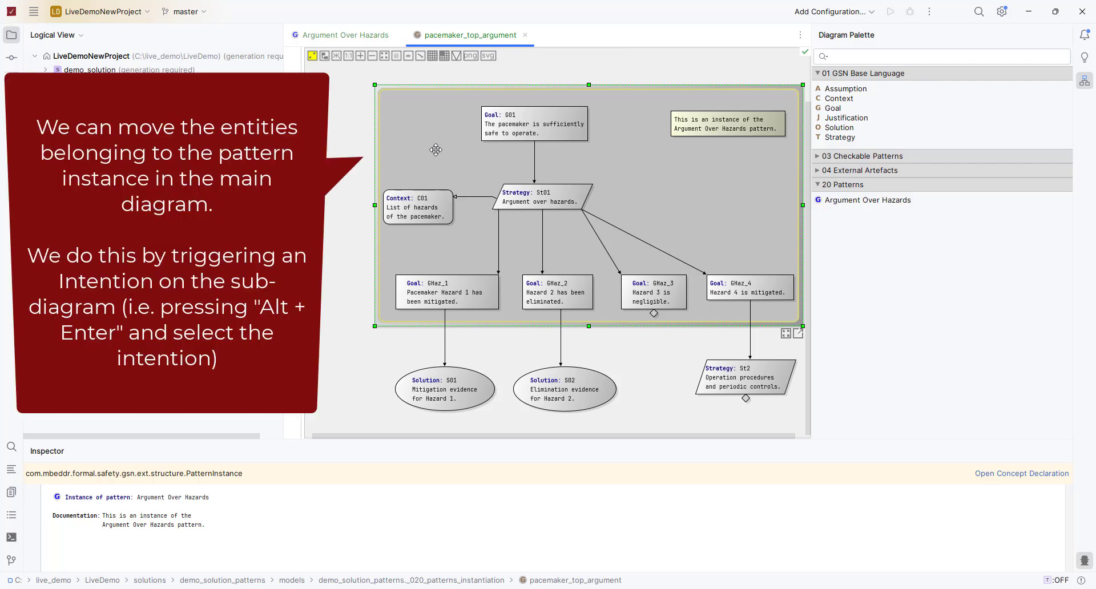
key("alt+Return")
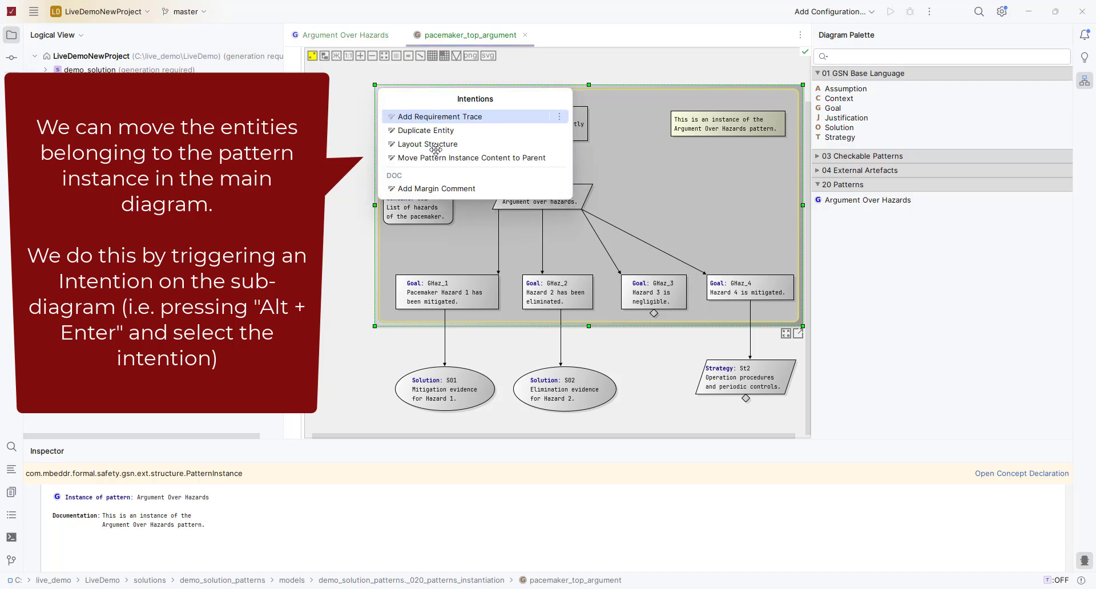
key("Down")
key("Down")
key("Down")
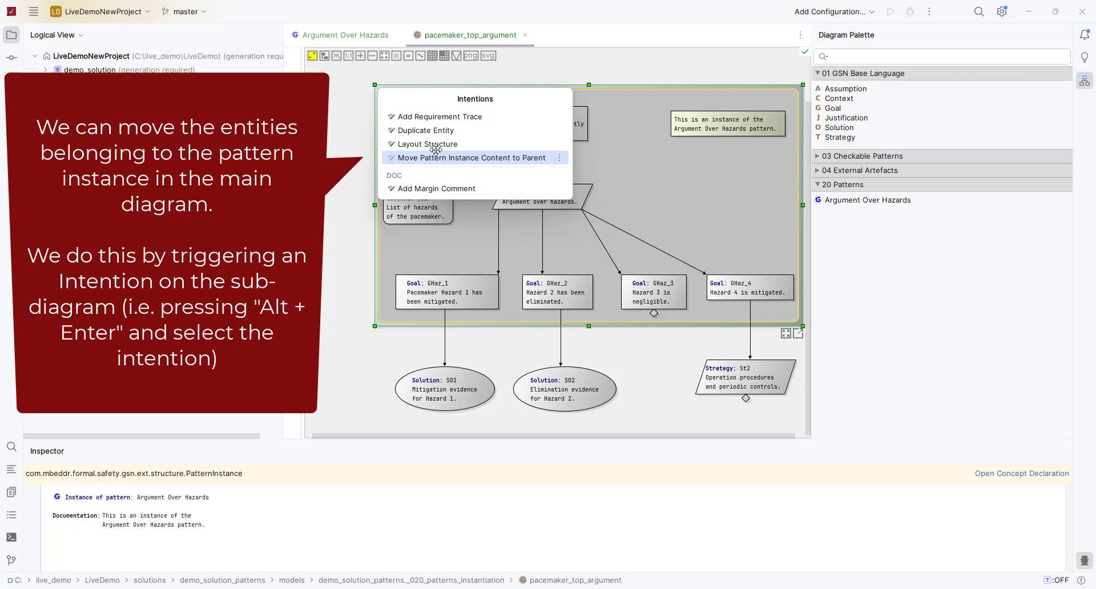
key("Return")
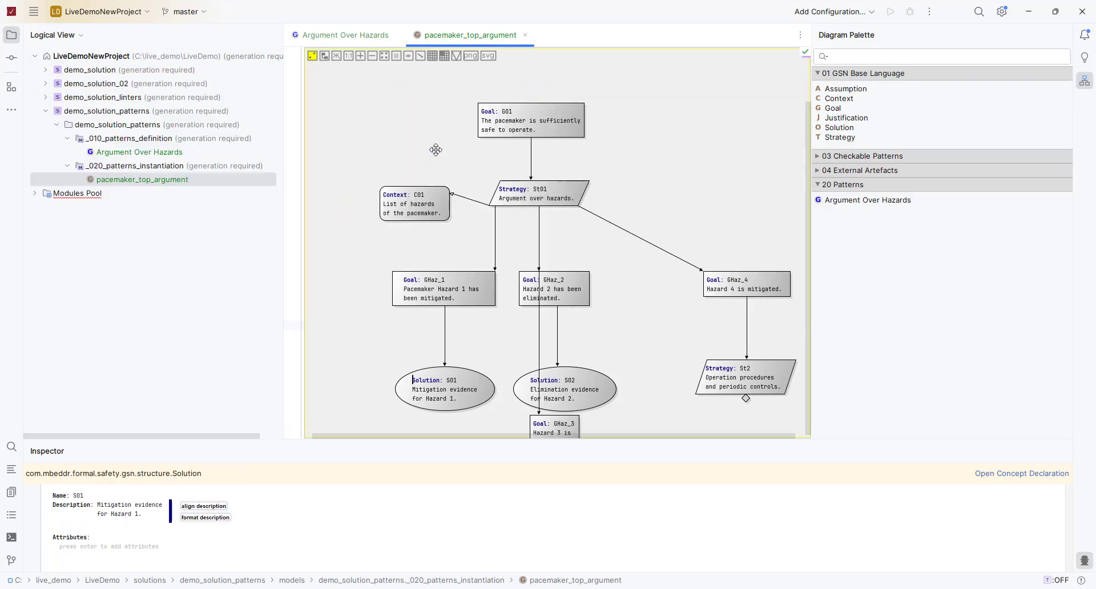
- Move goal GHaz_3 up into the row of hazard goals, between GHaz_2 and GHaz_4
scroll(605, 234, "down", 1)
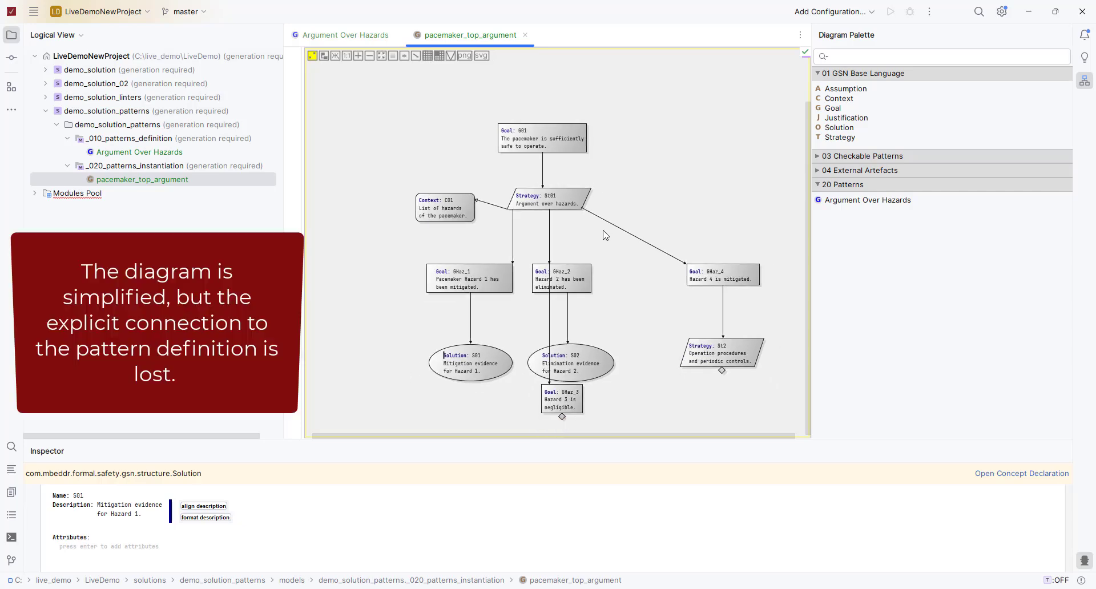
left_click(575, 403)
left_click_drag(576, 405, 653, 282)
left_click(609, 327)
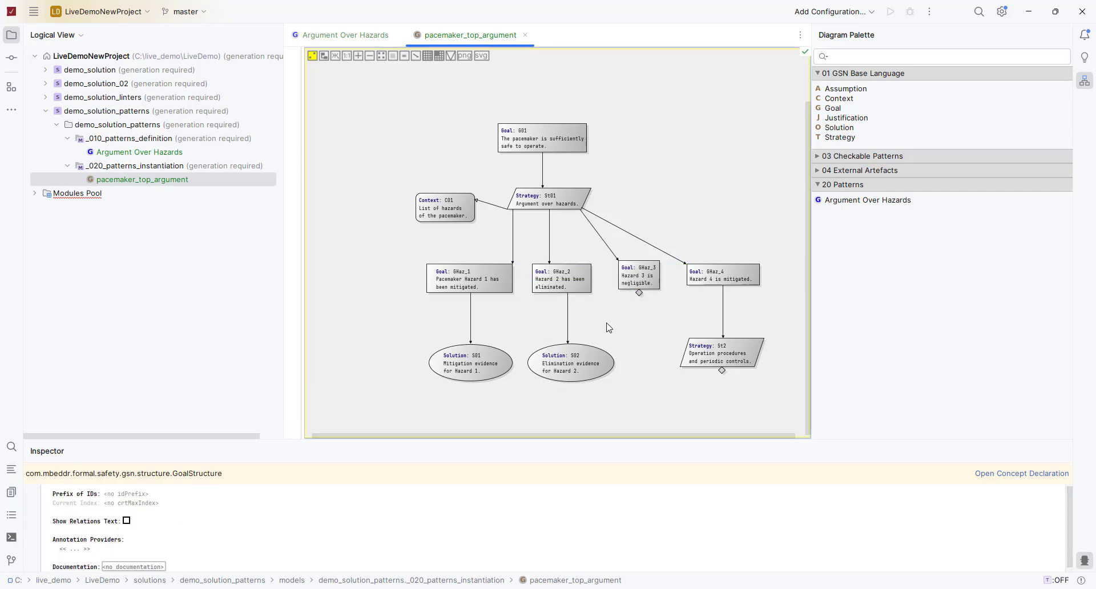